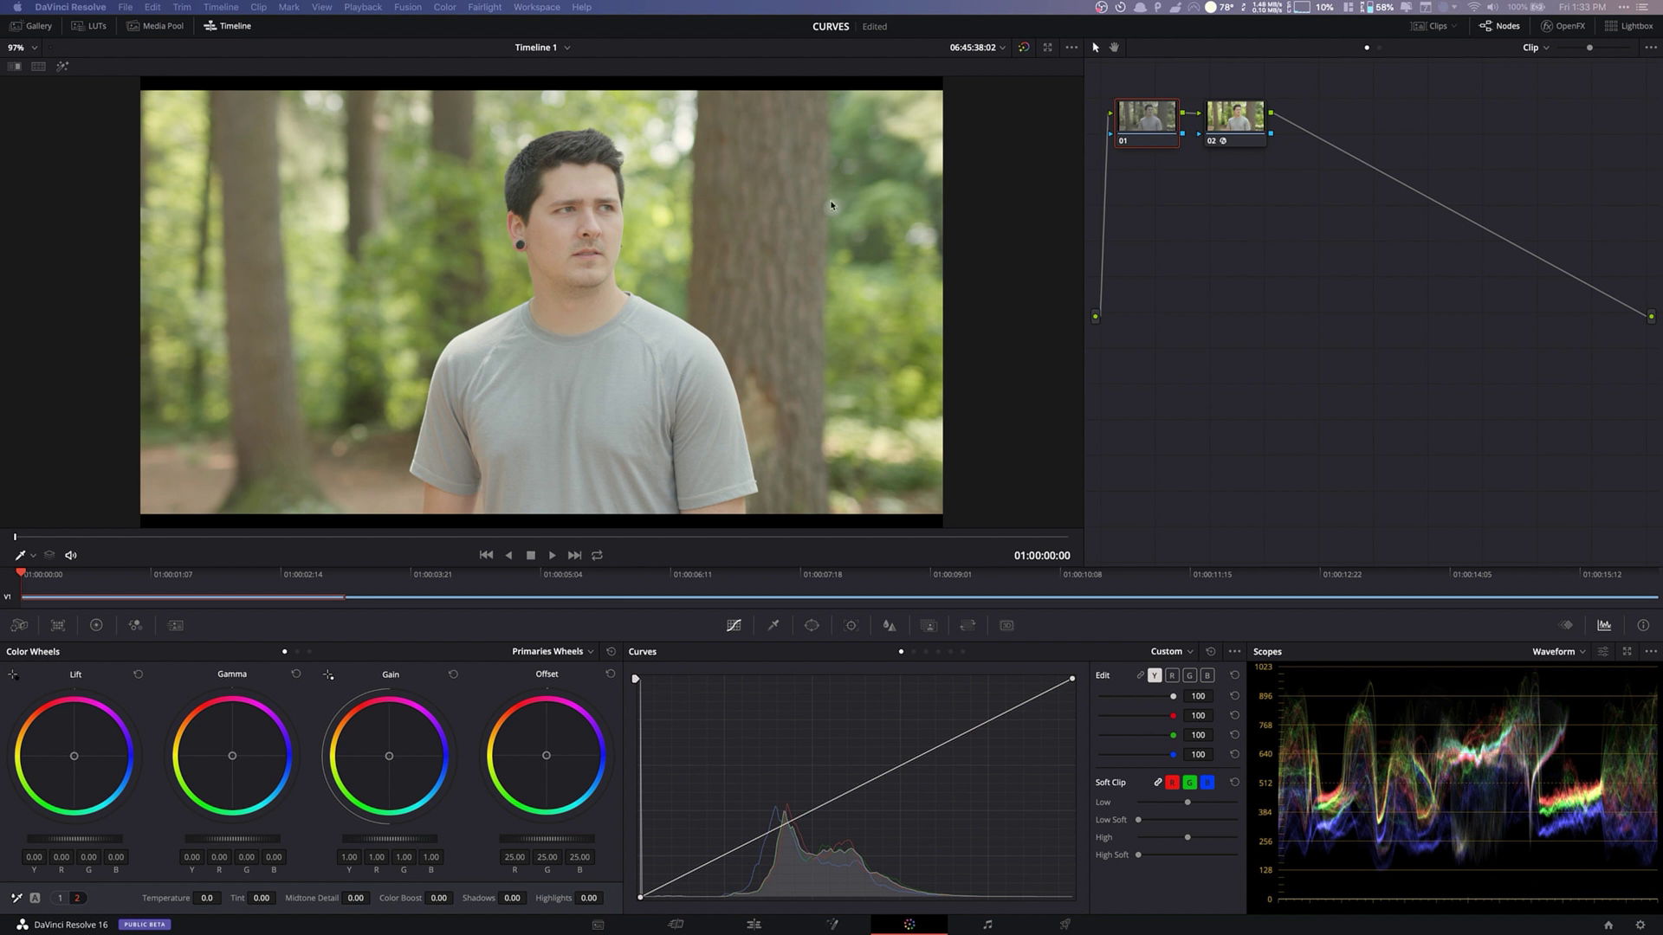
Step: Compare the image with and without node 02's correction by disabling and re-enabling that node
left_click(1241, 120)
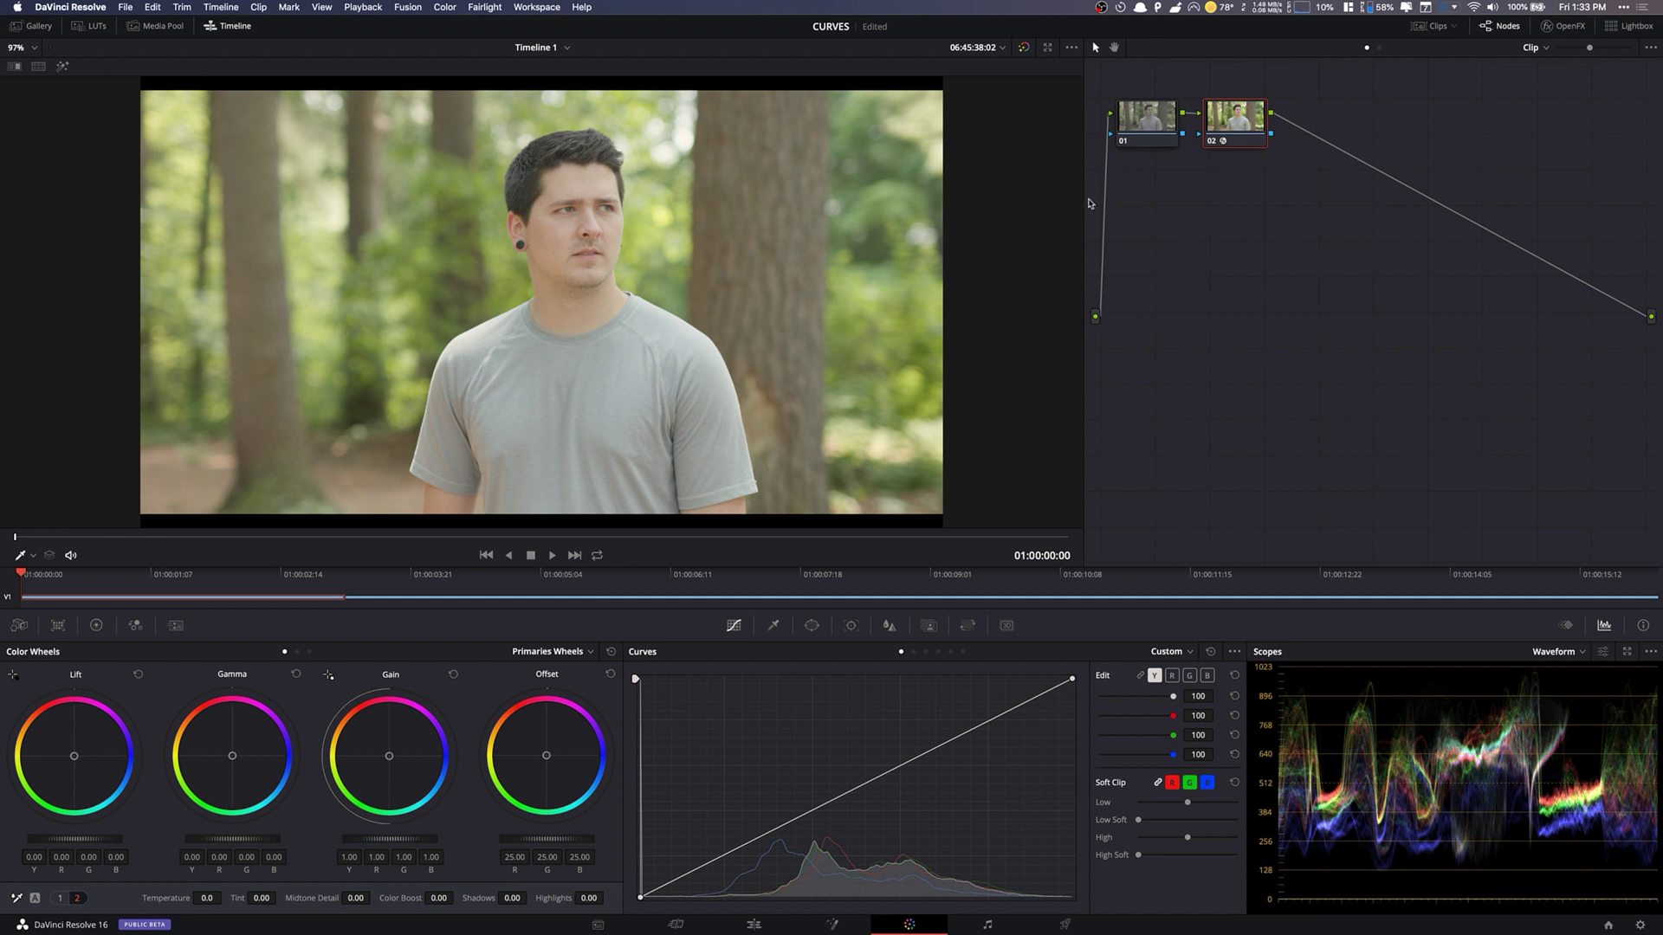
left_click(1157, 125)
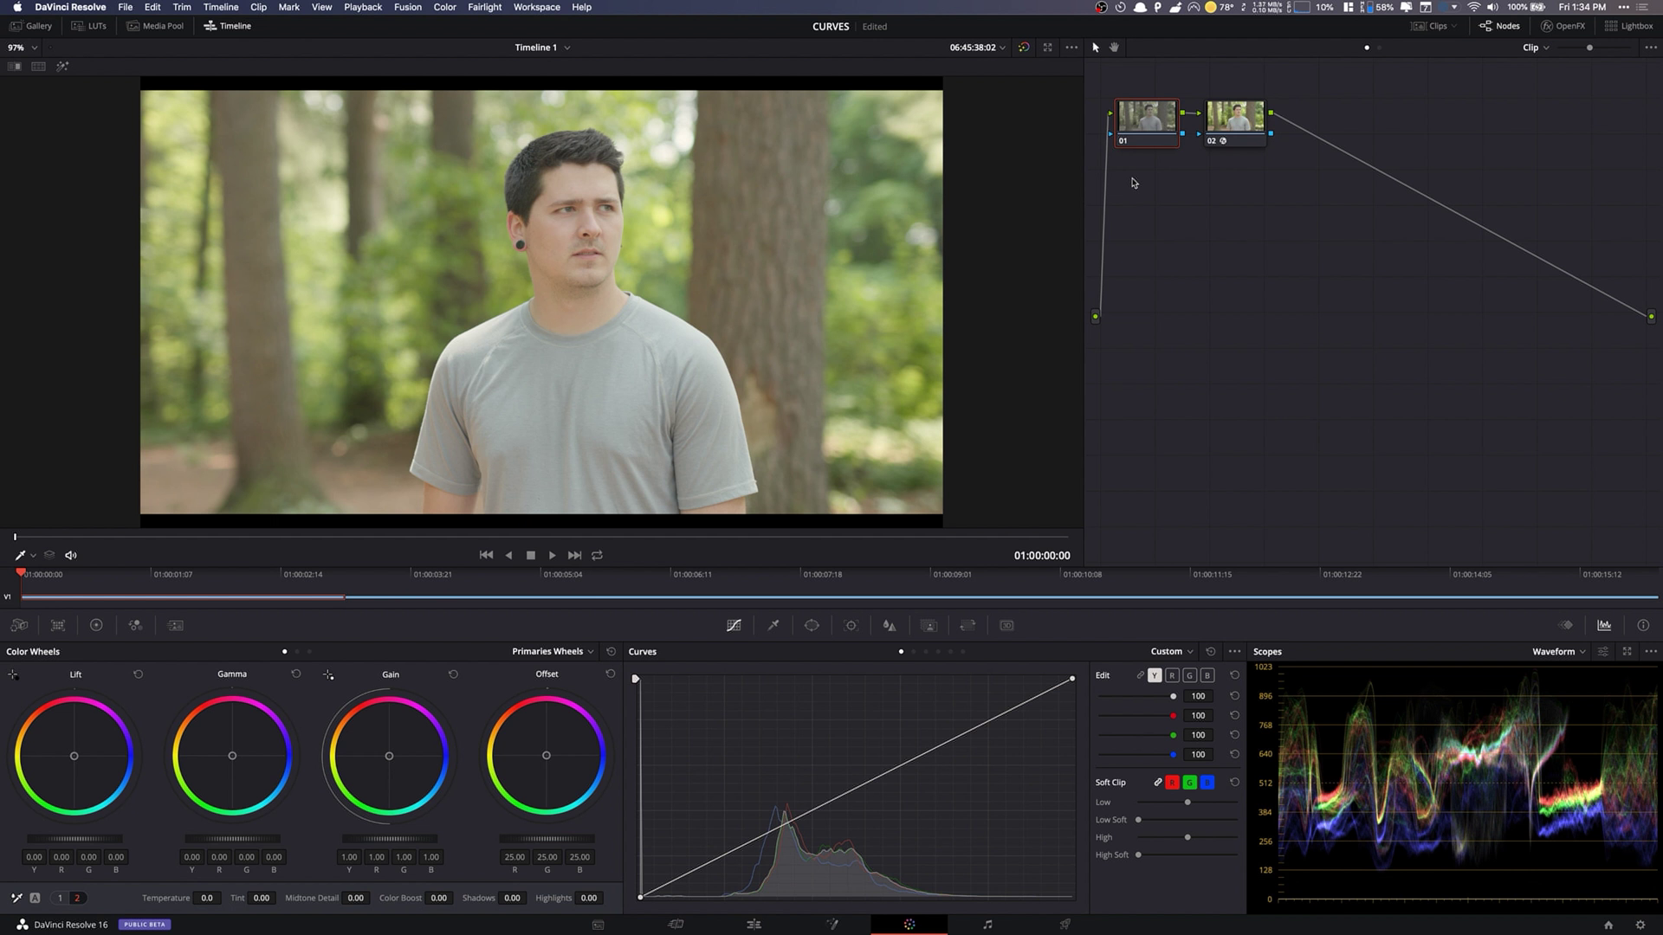
left_click(1218, 147)
left_click(1216, 146)
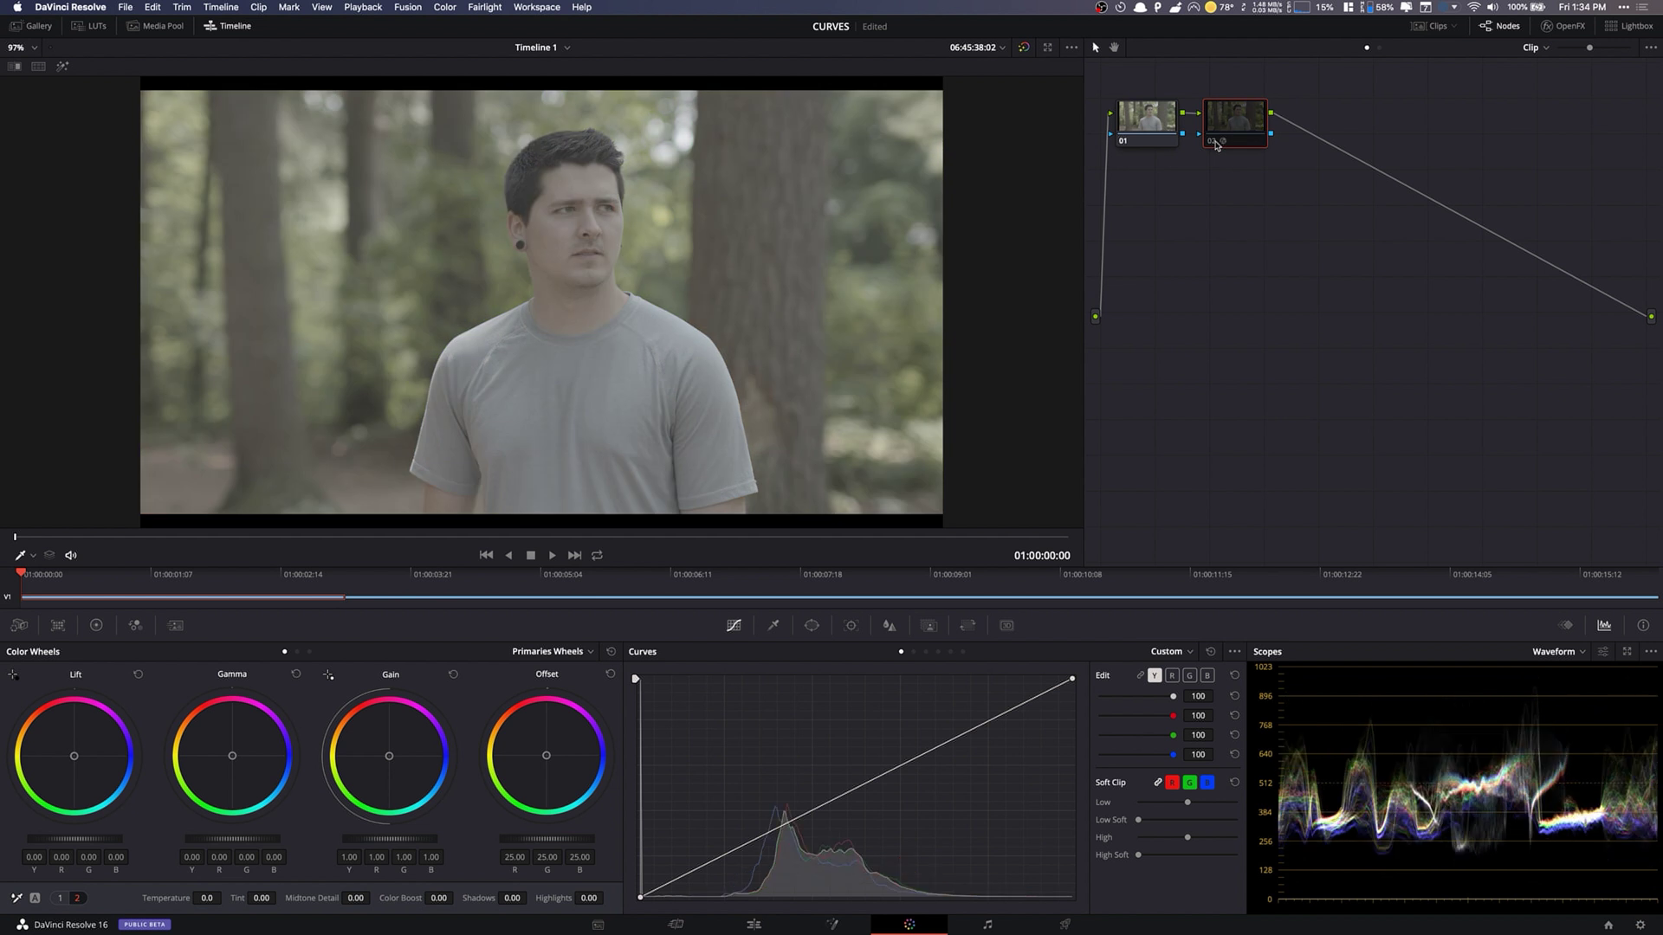
left_click(1216, 146)
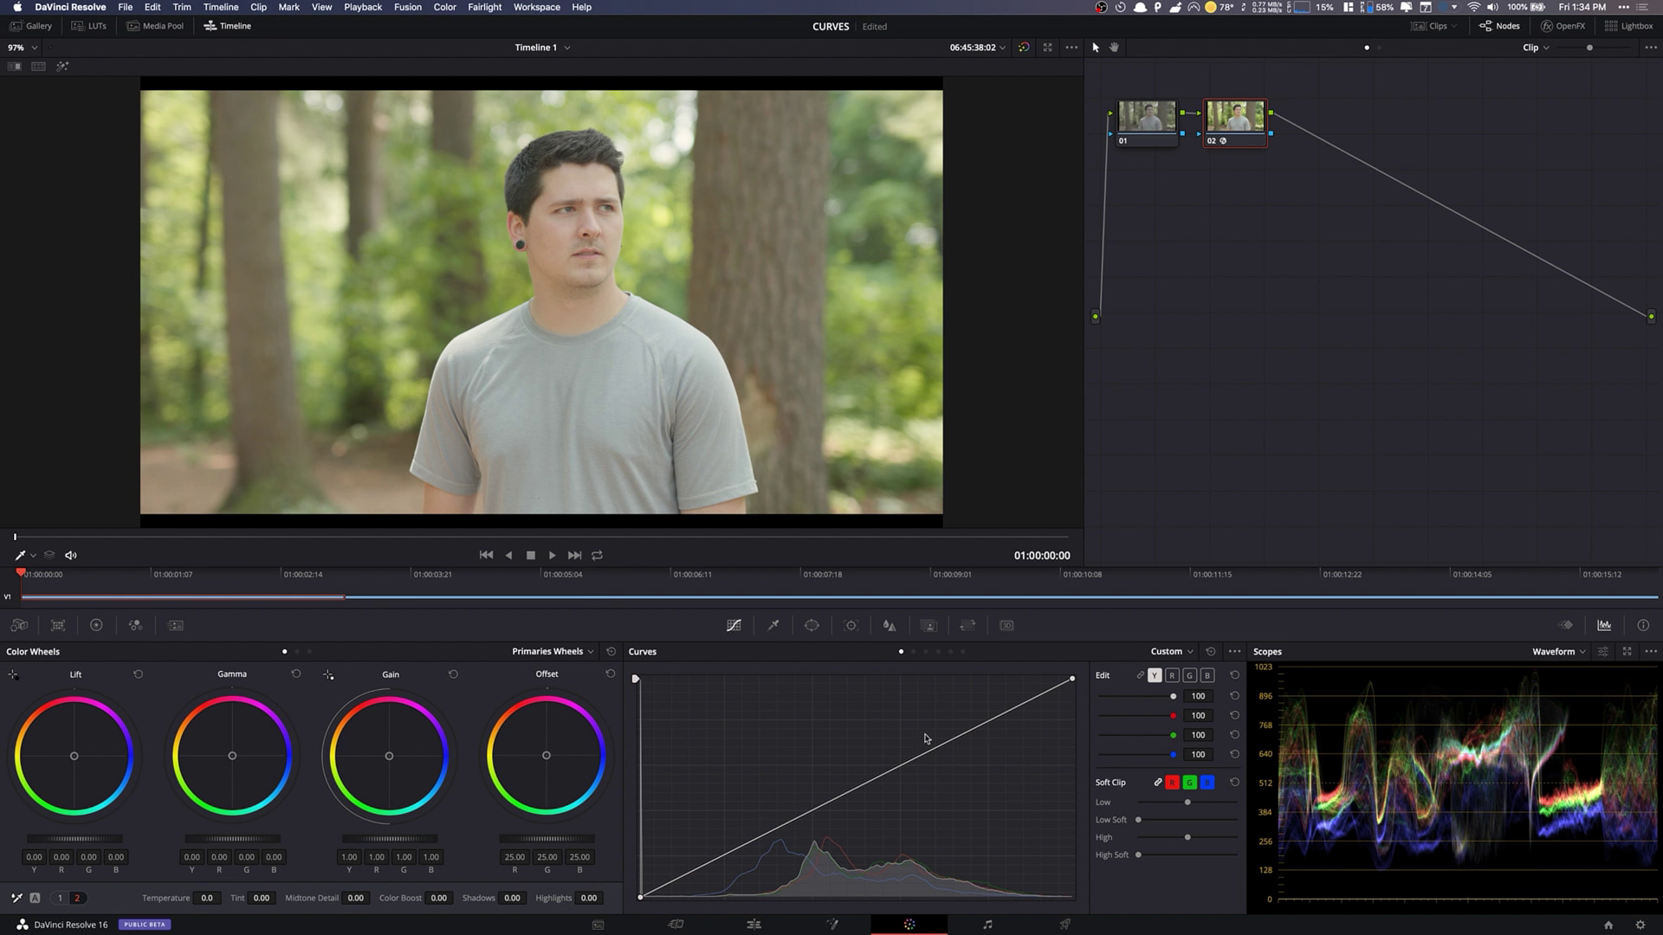
Step: Try pulling the middle of node 02's luma curve down strongly, and reset the curves
left_click_drag(878, 772, 983, 834)
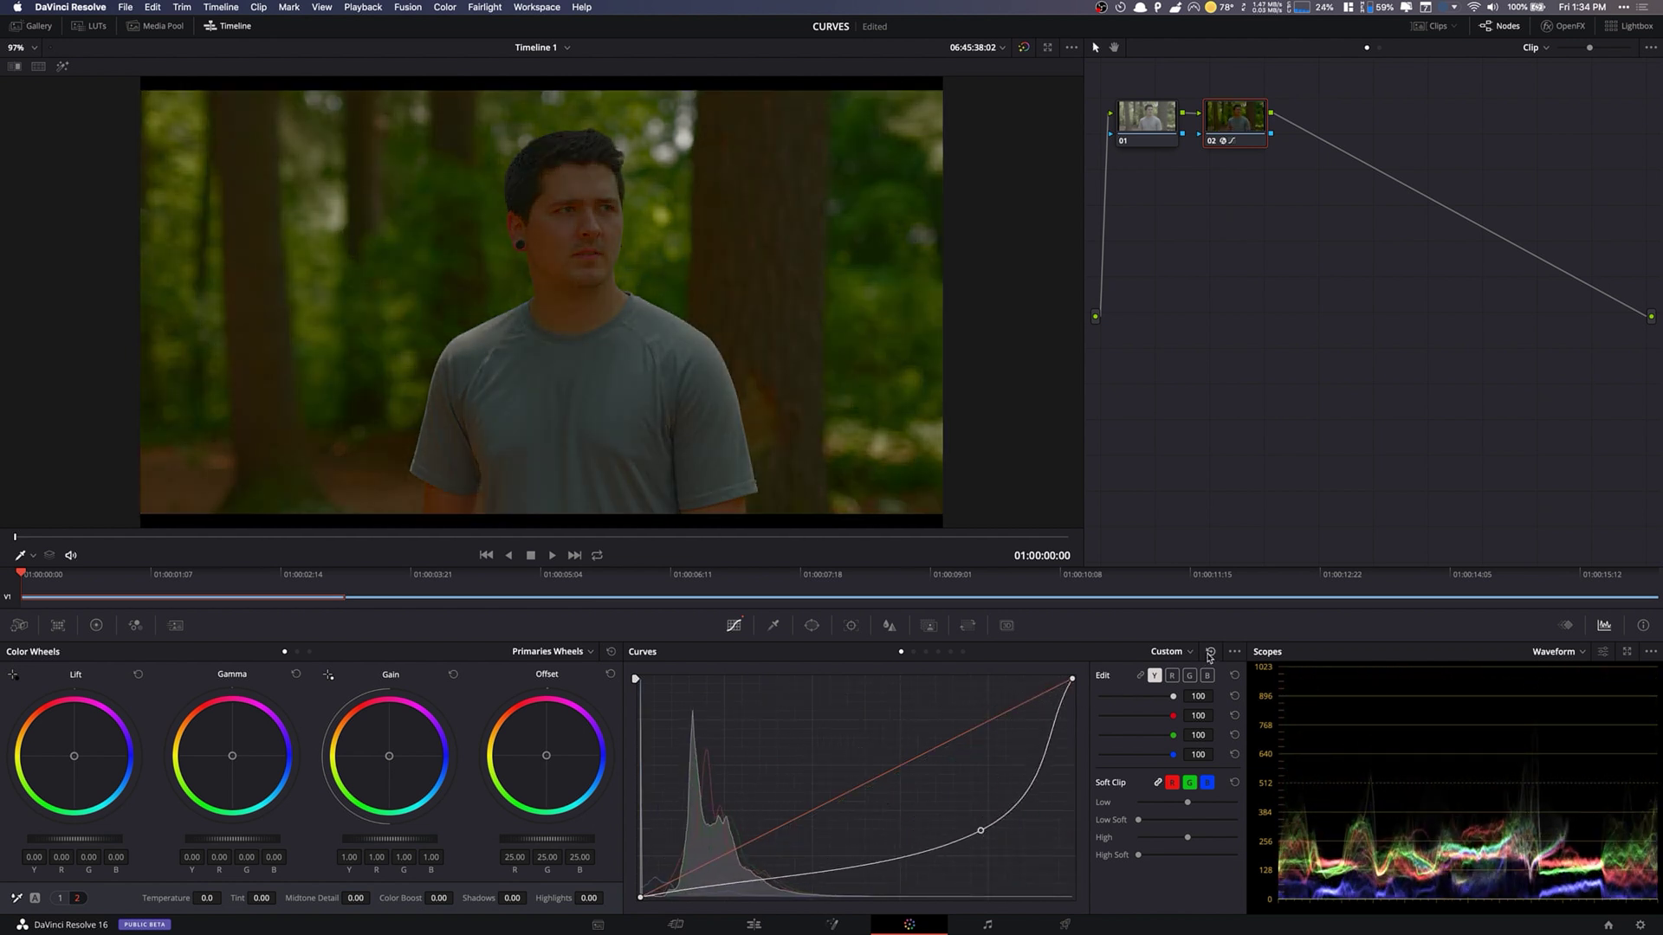
left_click(1210, 653)
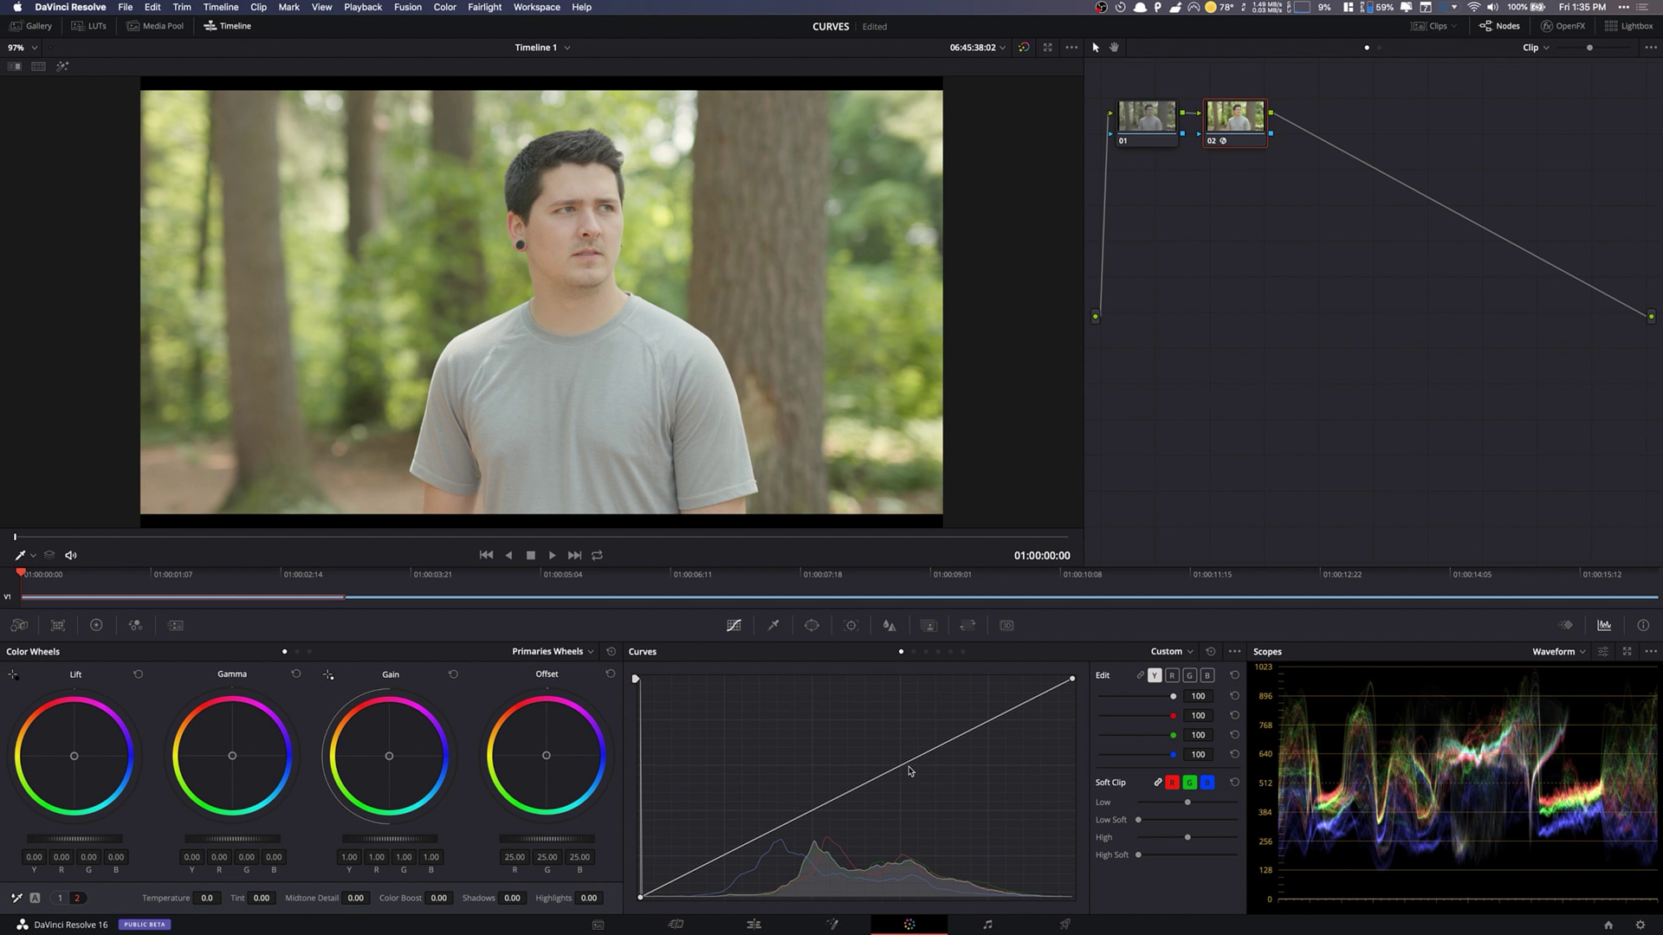
Step: Try a gentle contrast curve on node 02 with lowered shadows and slightly raised highlights, and reset the curves
left_click(728, 856)
left_click_drag(728, 858, 741, 869)
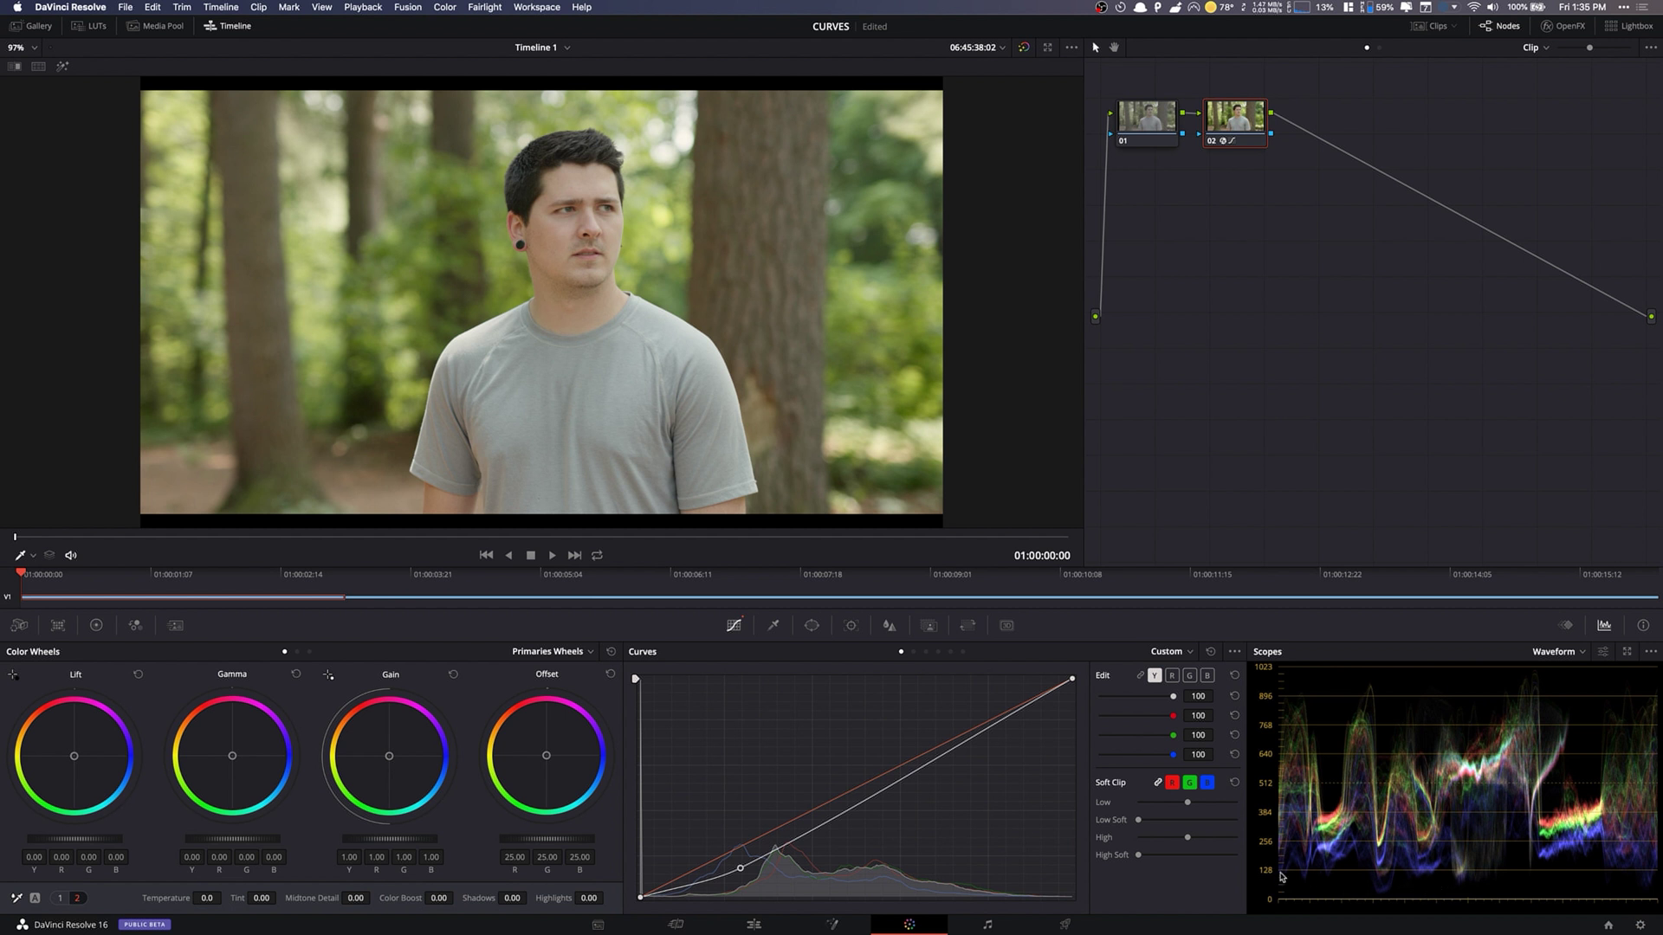
left_click_drag(741, 868, 747, 875)
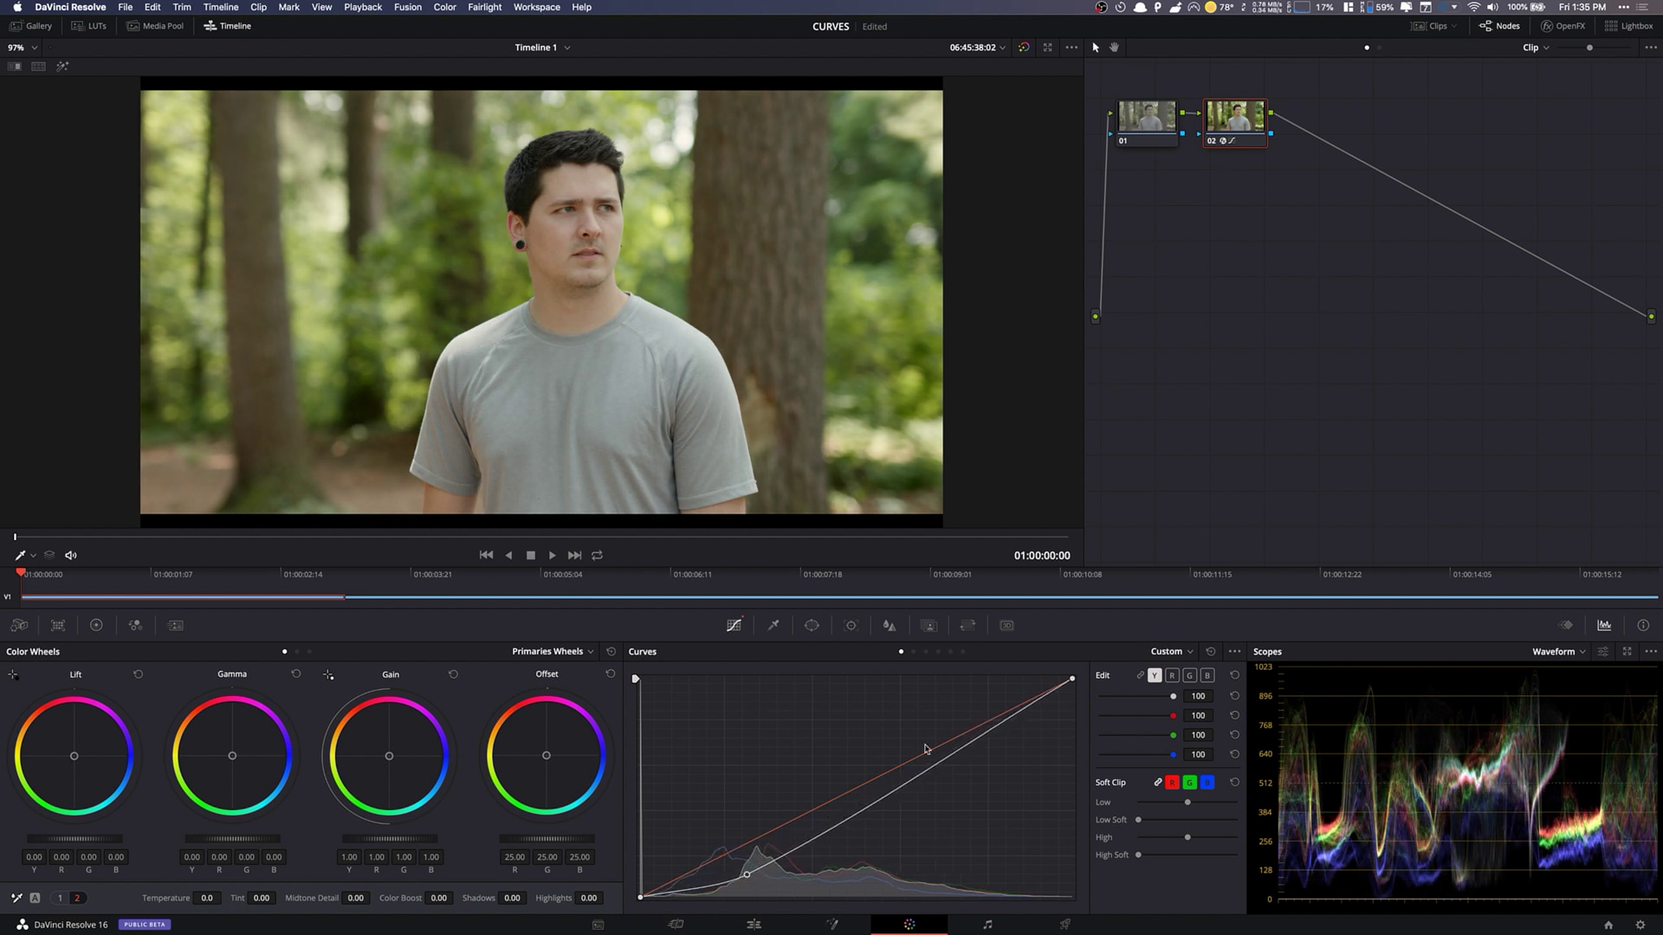
left_click_drag(930, 769, 926, 759)
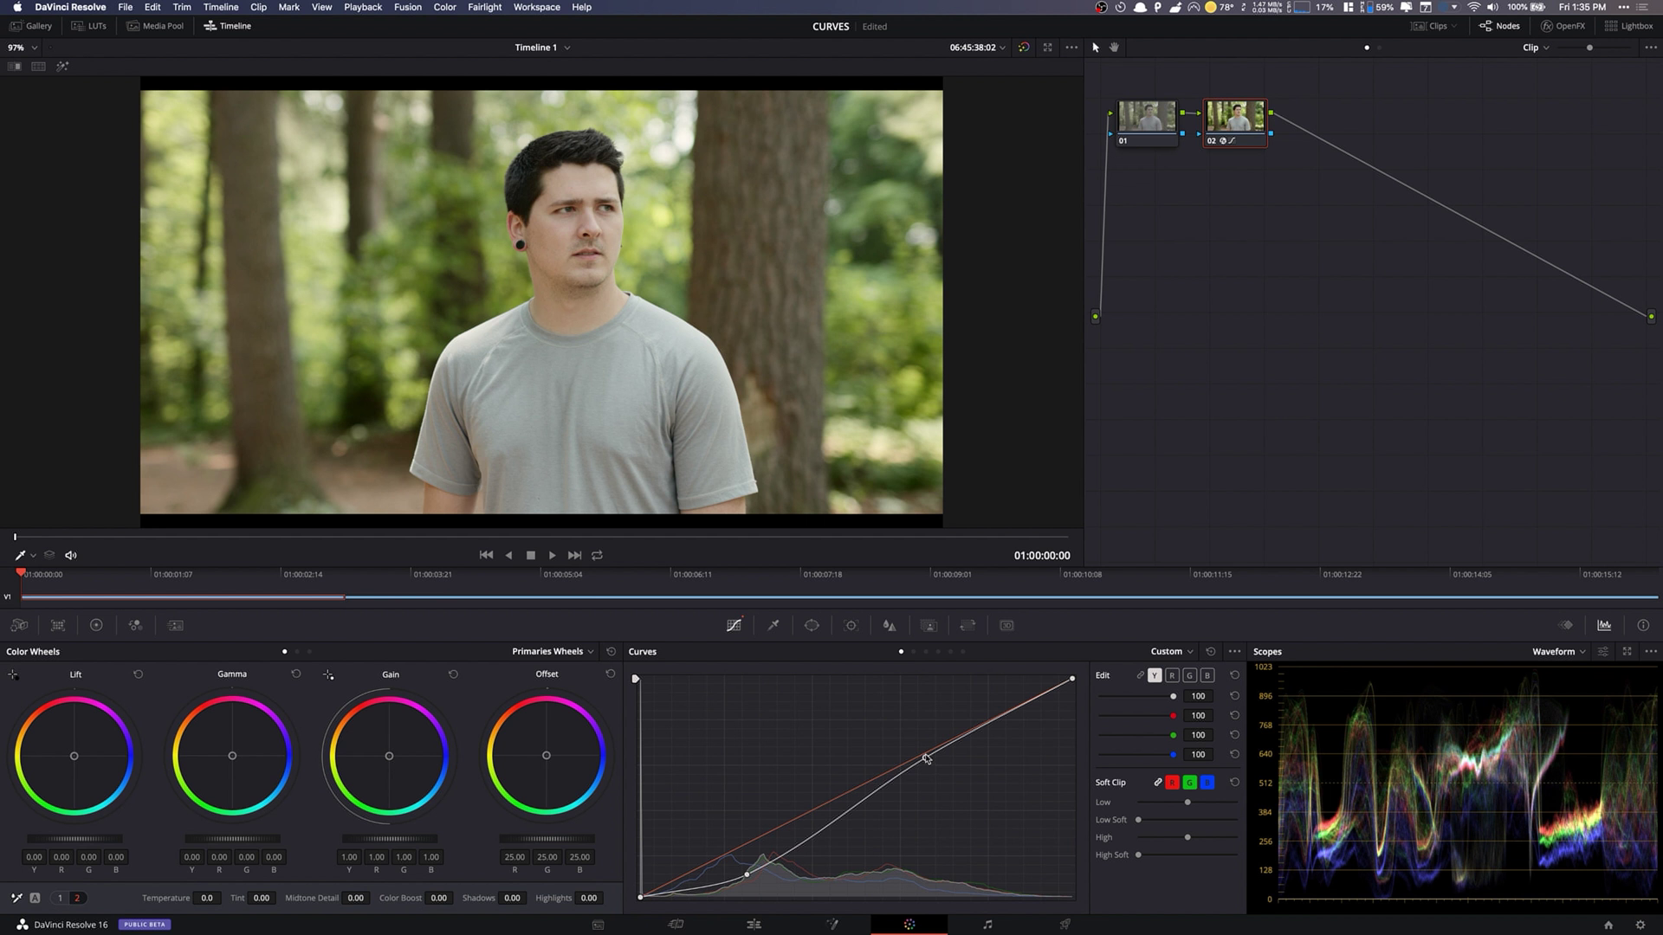
left_click(1211, 651)
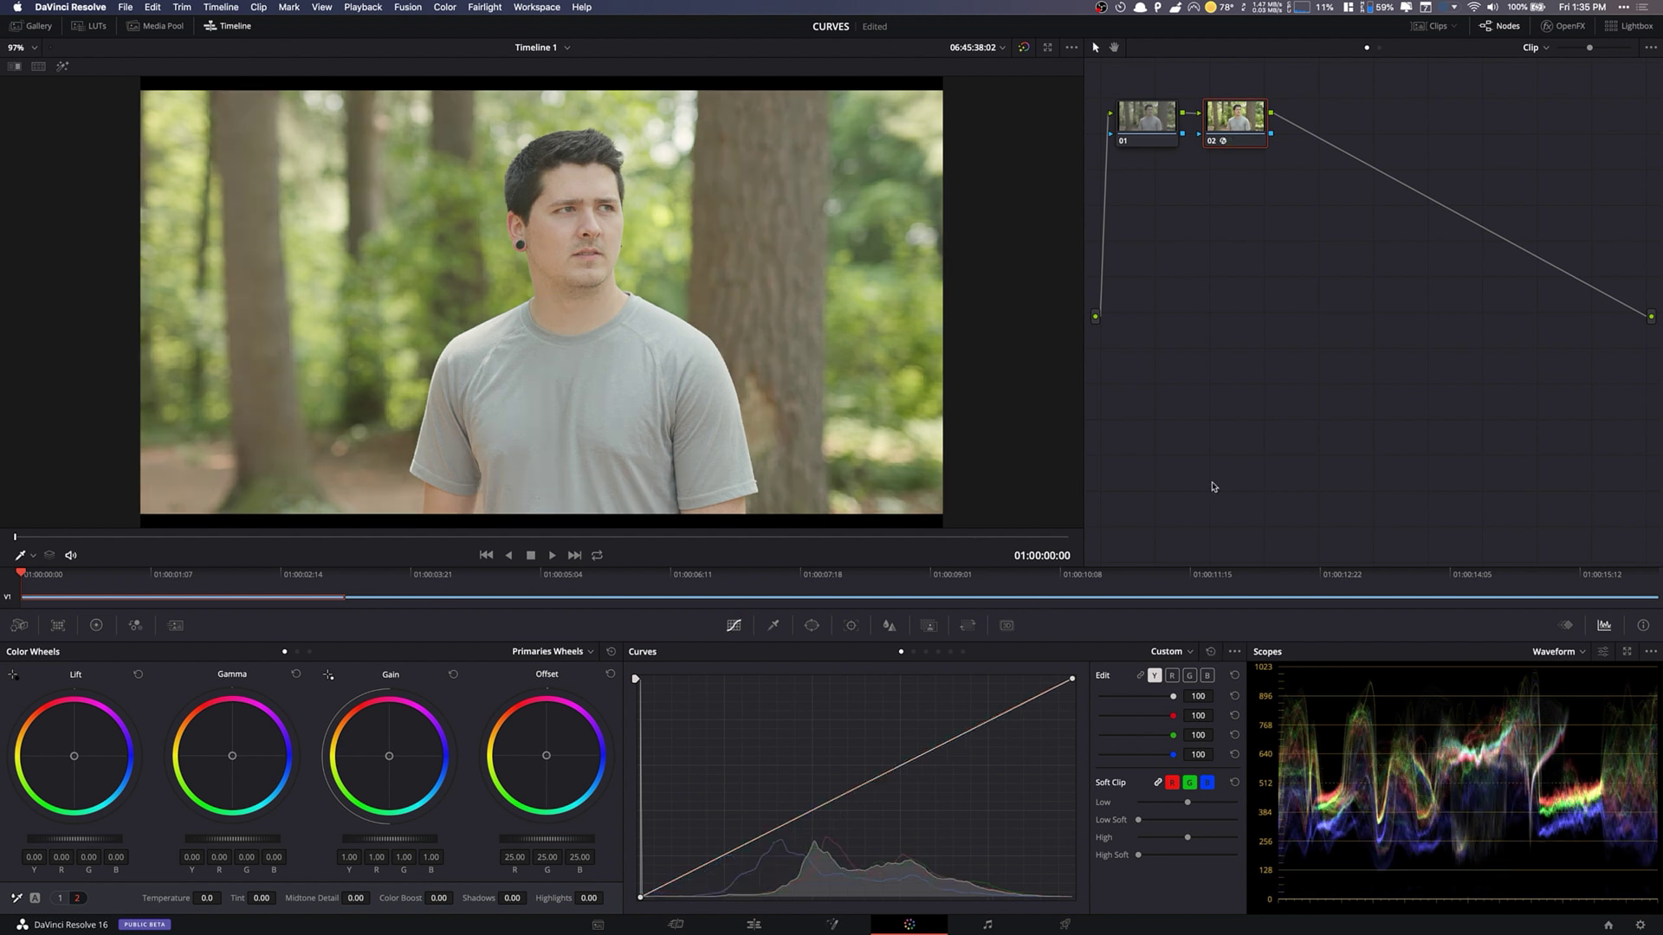
Step: Shape a gentle luma S-curve on node 01 with lowered shadows and lifted highlights, and set the node's saturation to 65.40
left_click(1149, 138)
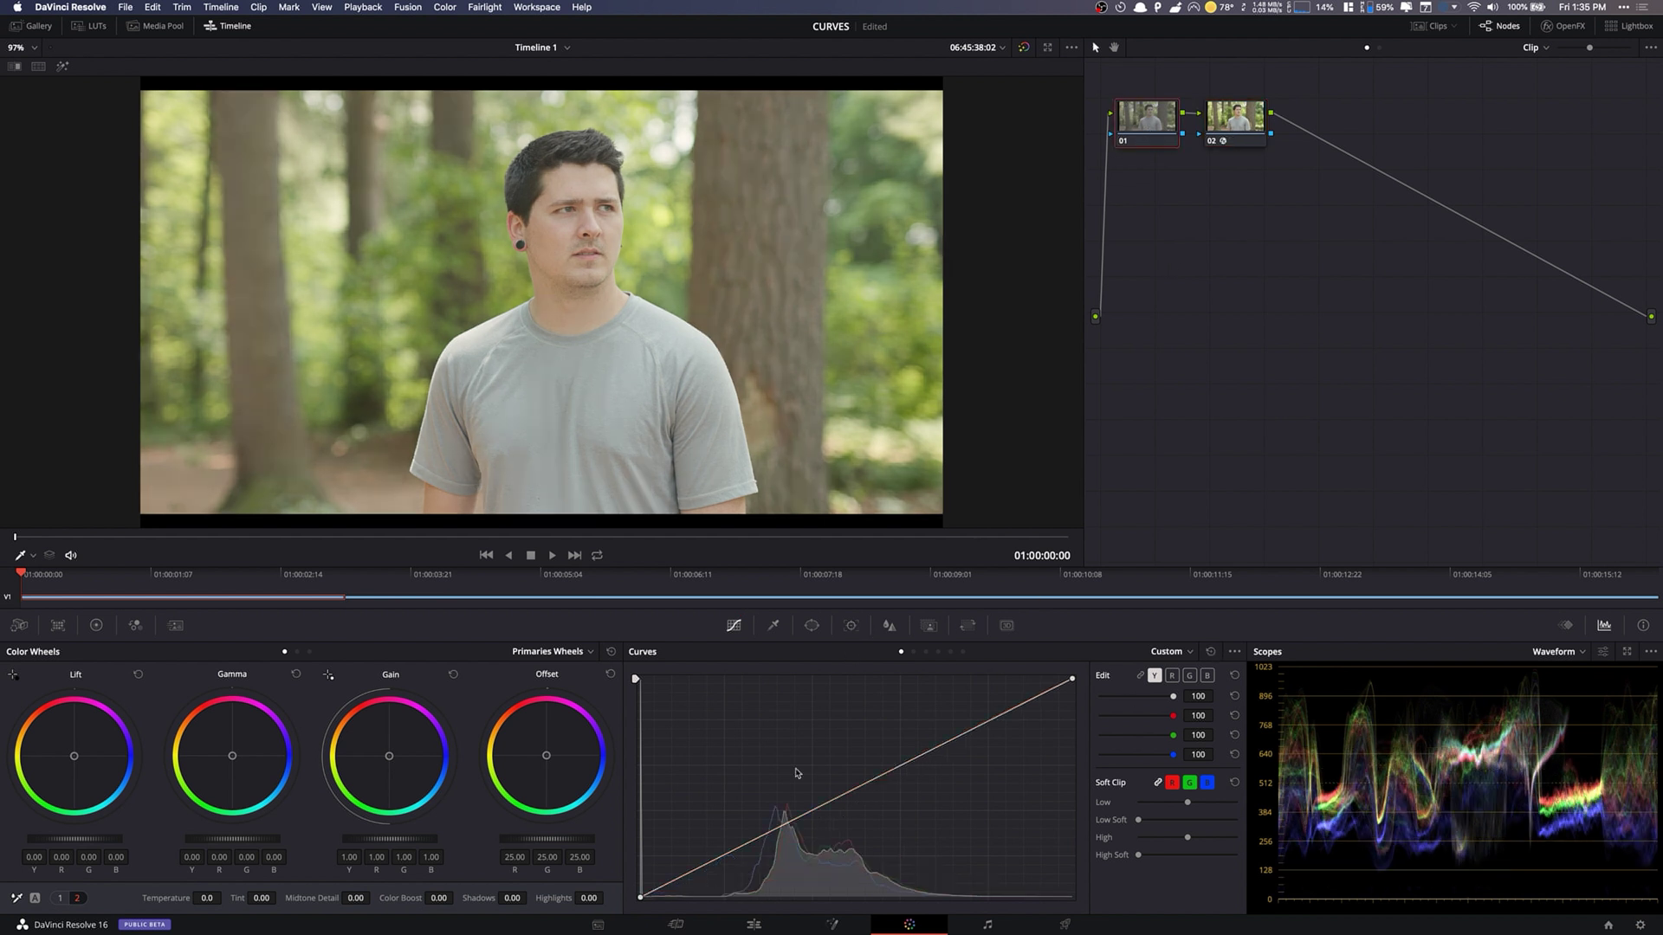
left_click_drag(736, 850, 738, 866)
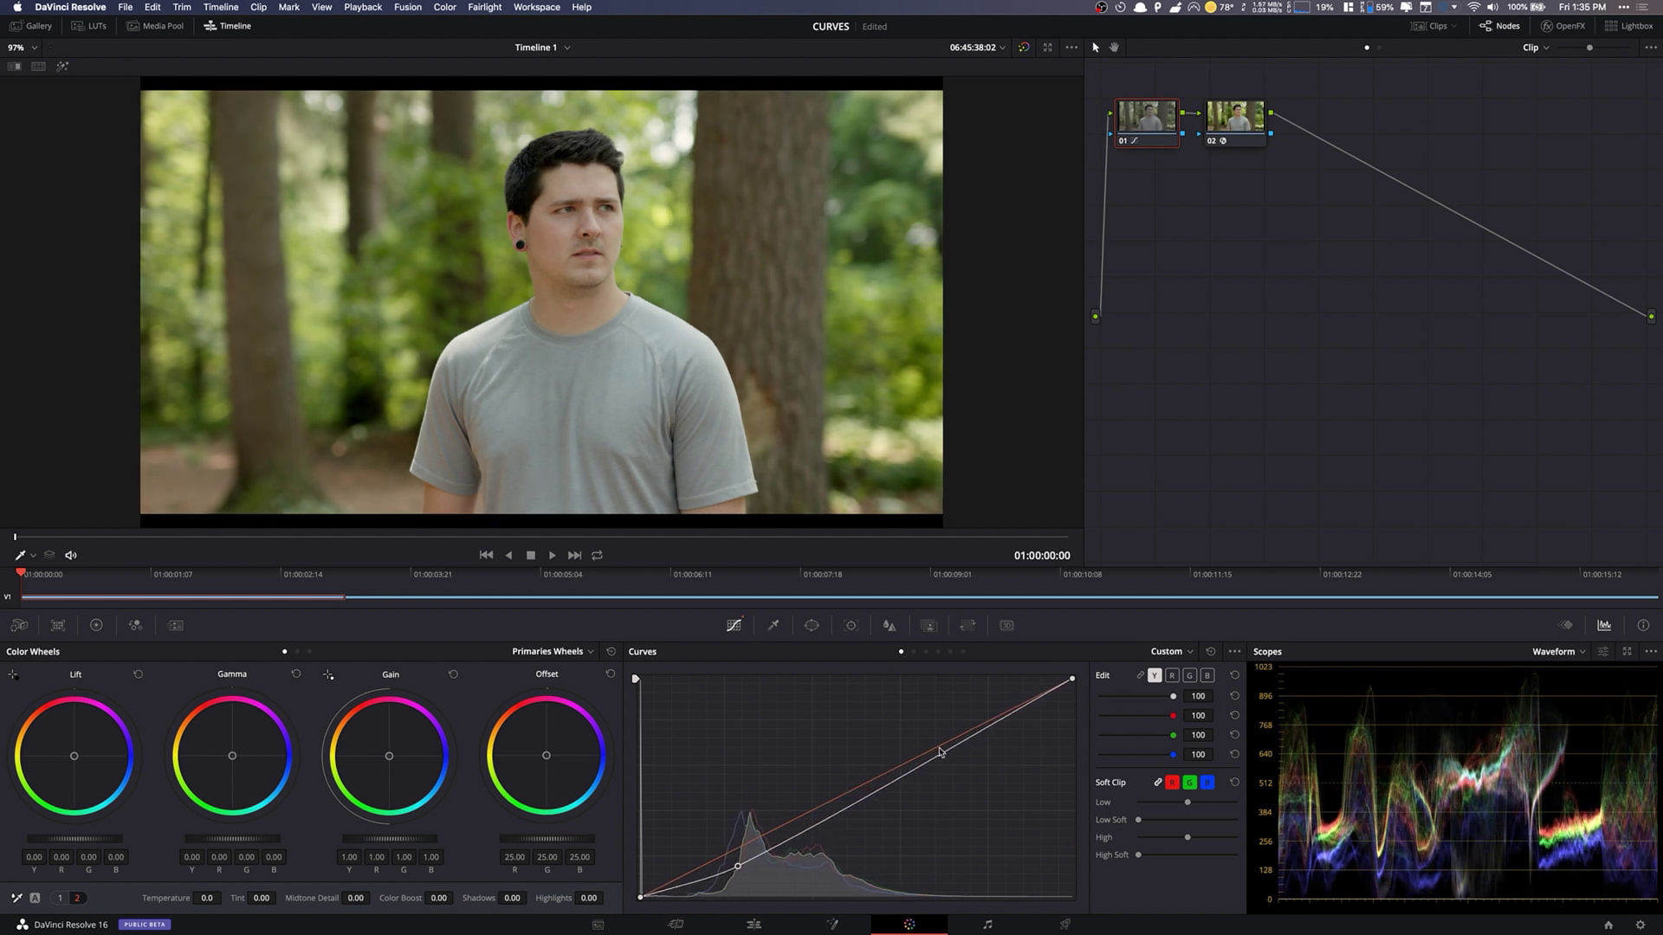
left_click_drag(946, 754, 941, 740)
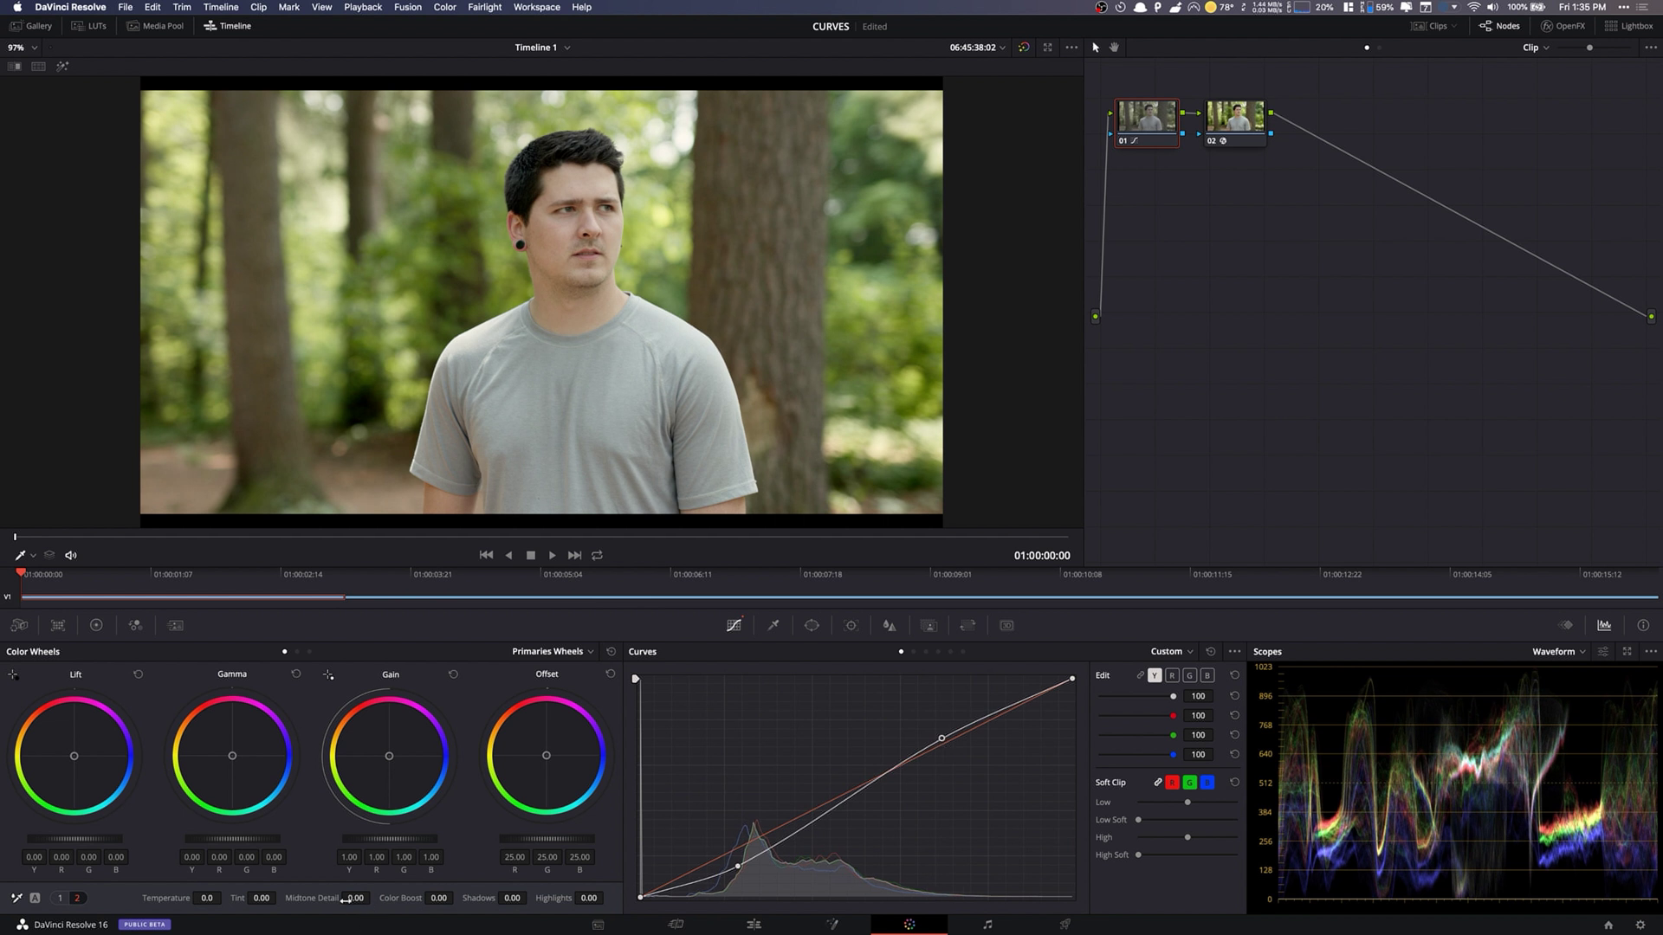
left_click(60, 898)
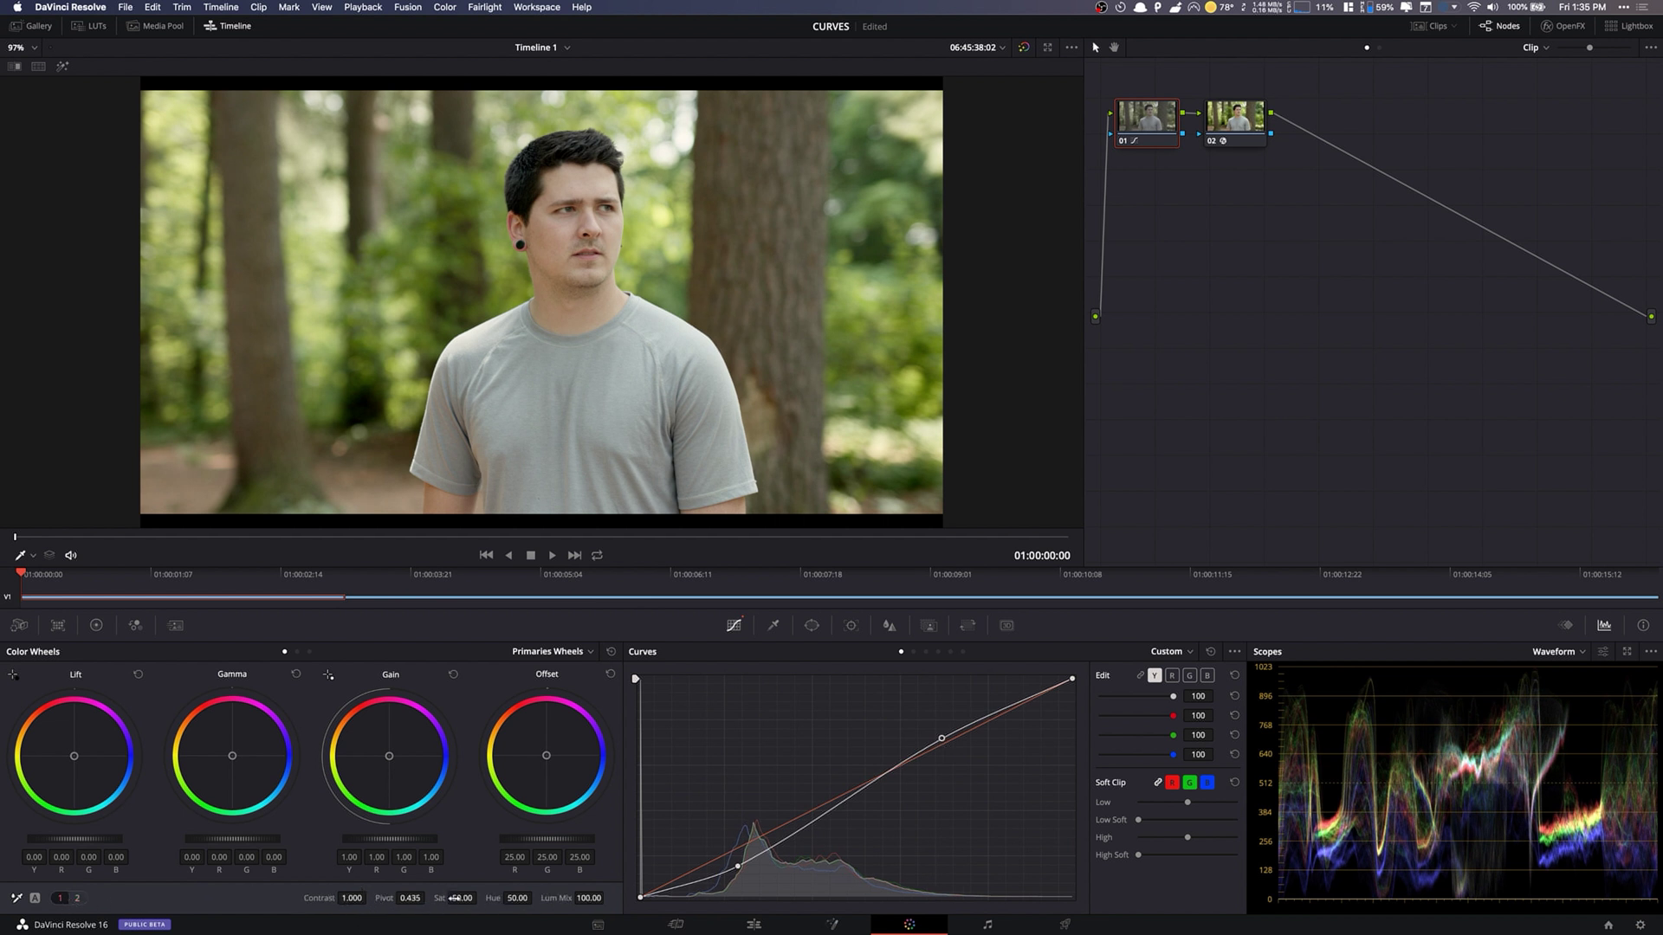
scroll(480, 897, "up", 8)
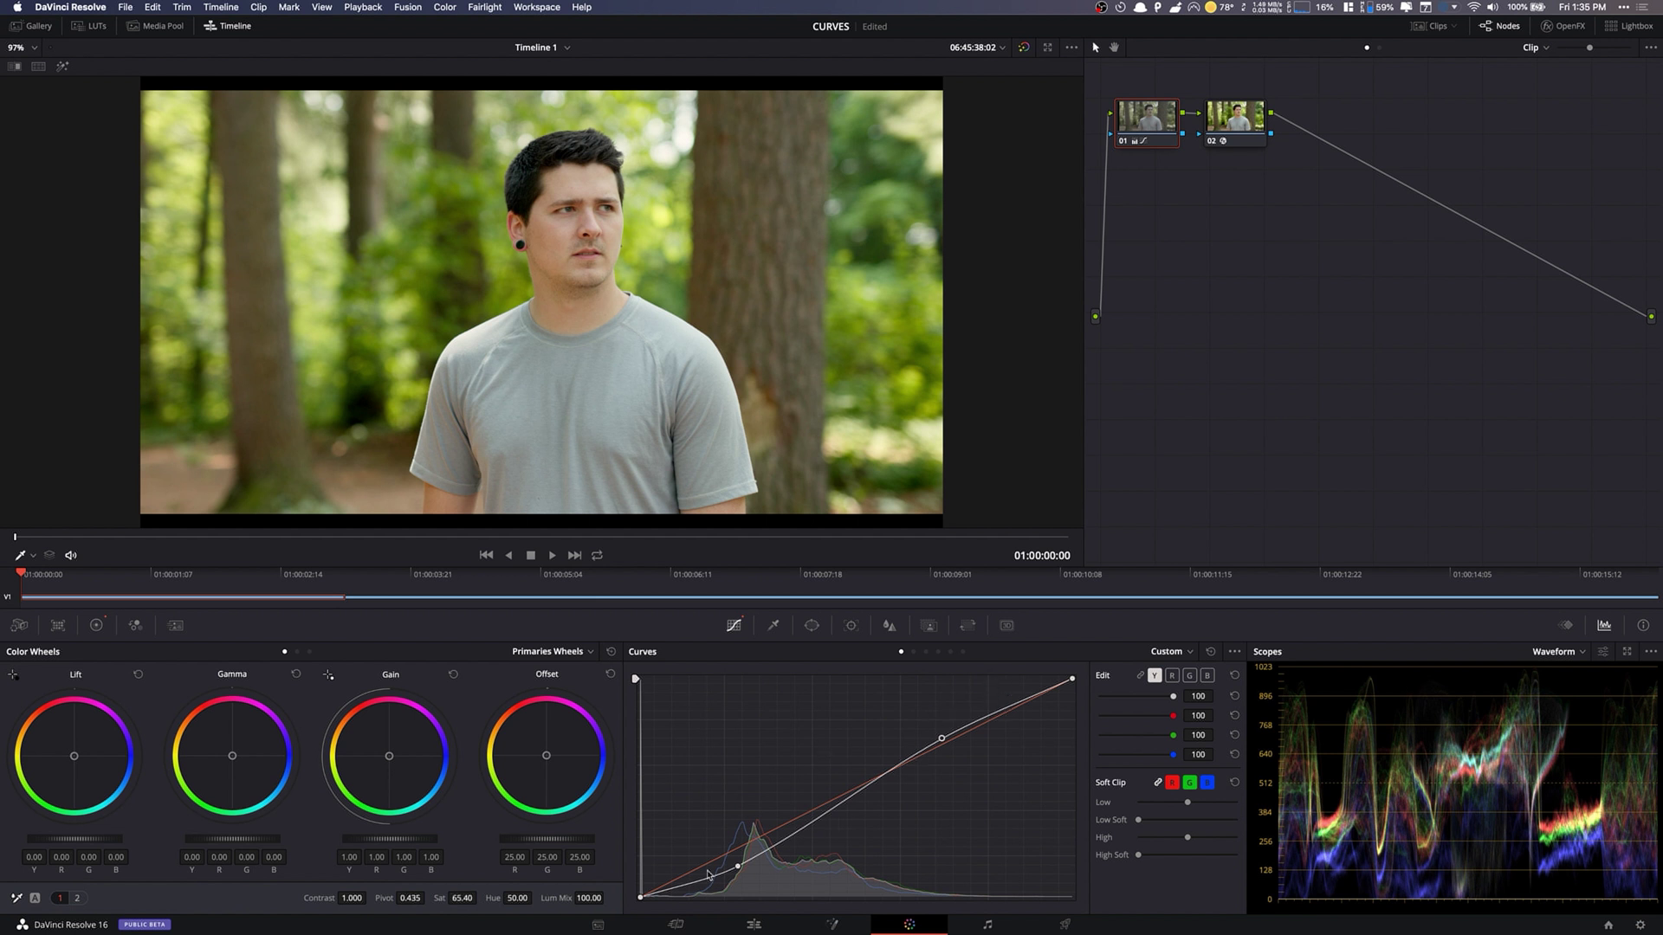
Step: Turn off the histogram behind the curves and reset node 01's curves to a straight line
left_click(1237, 652)
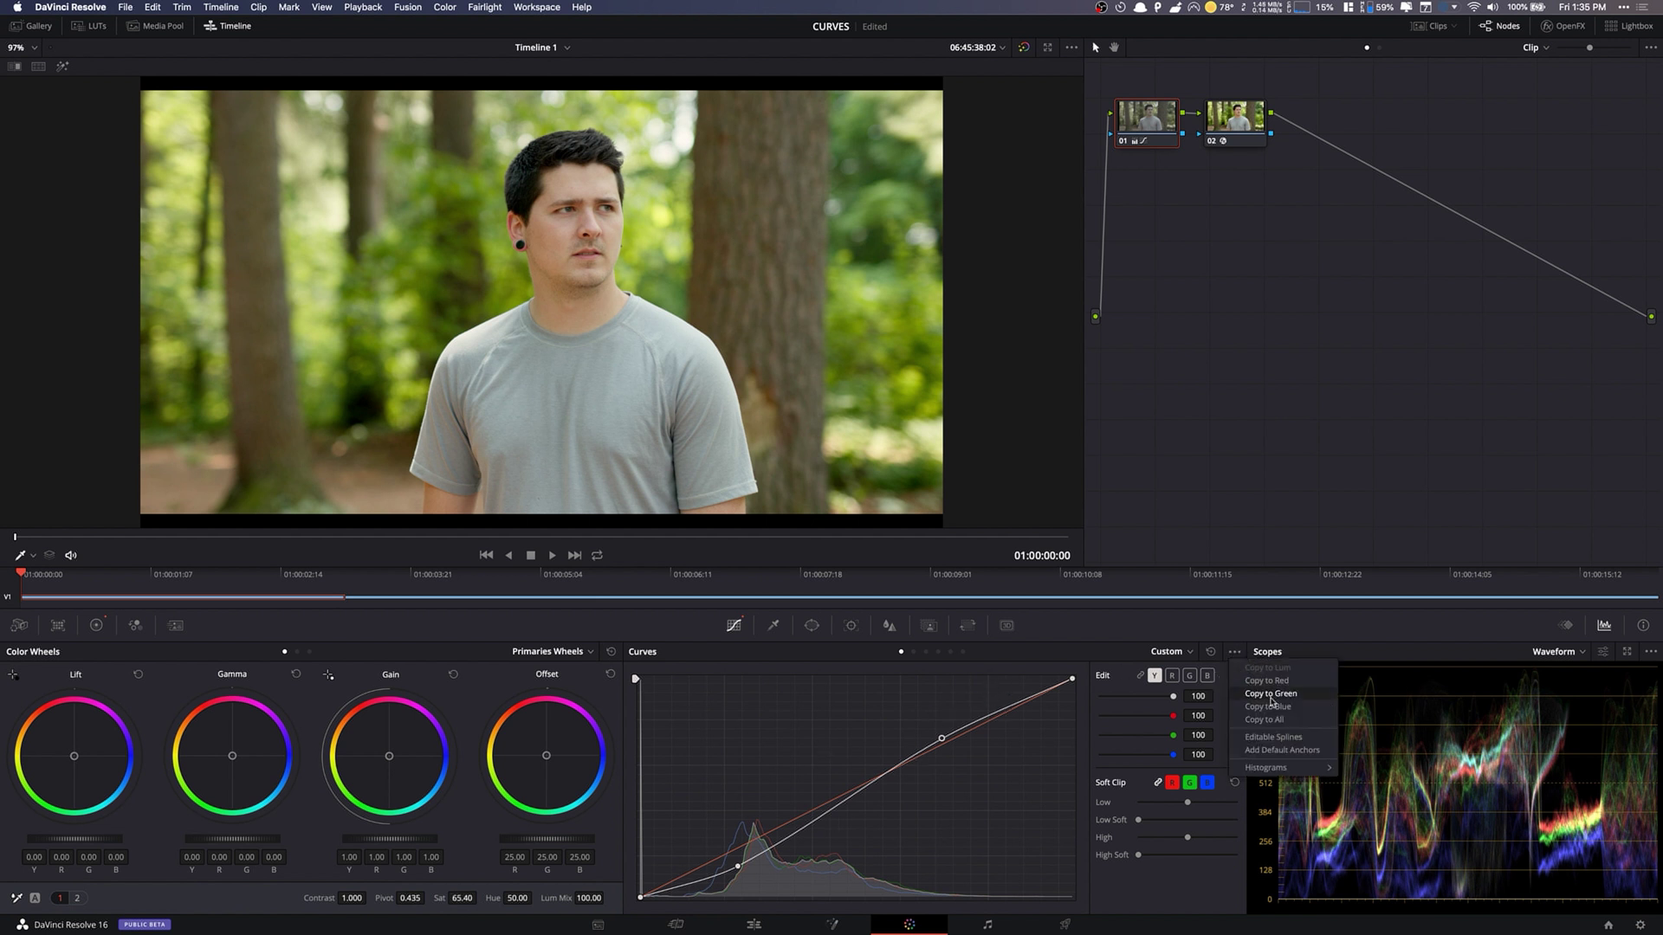
mouse_move(1282, 768)
left_click(1367, 769)
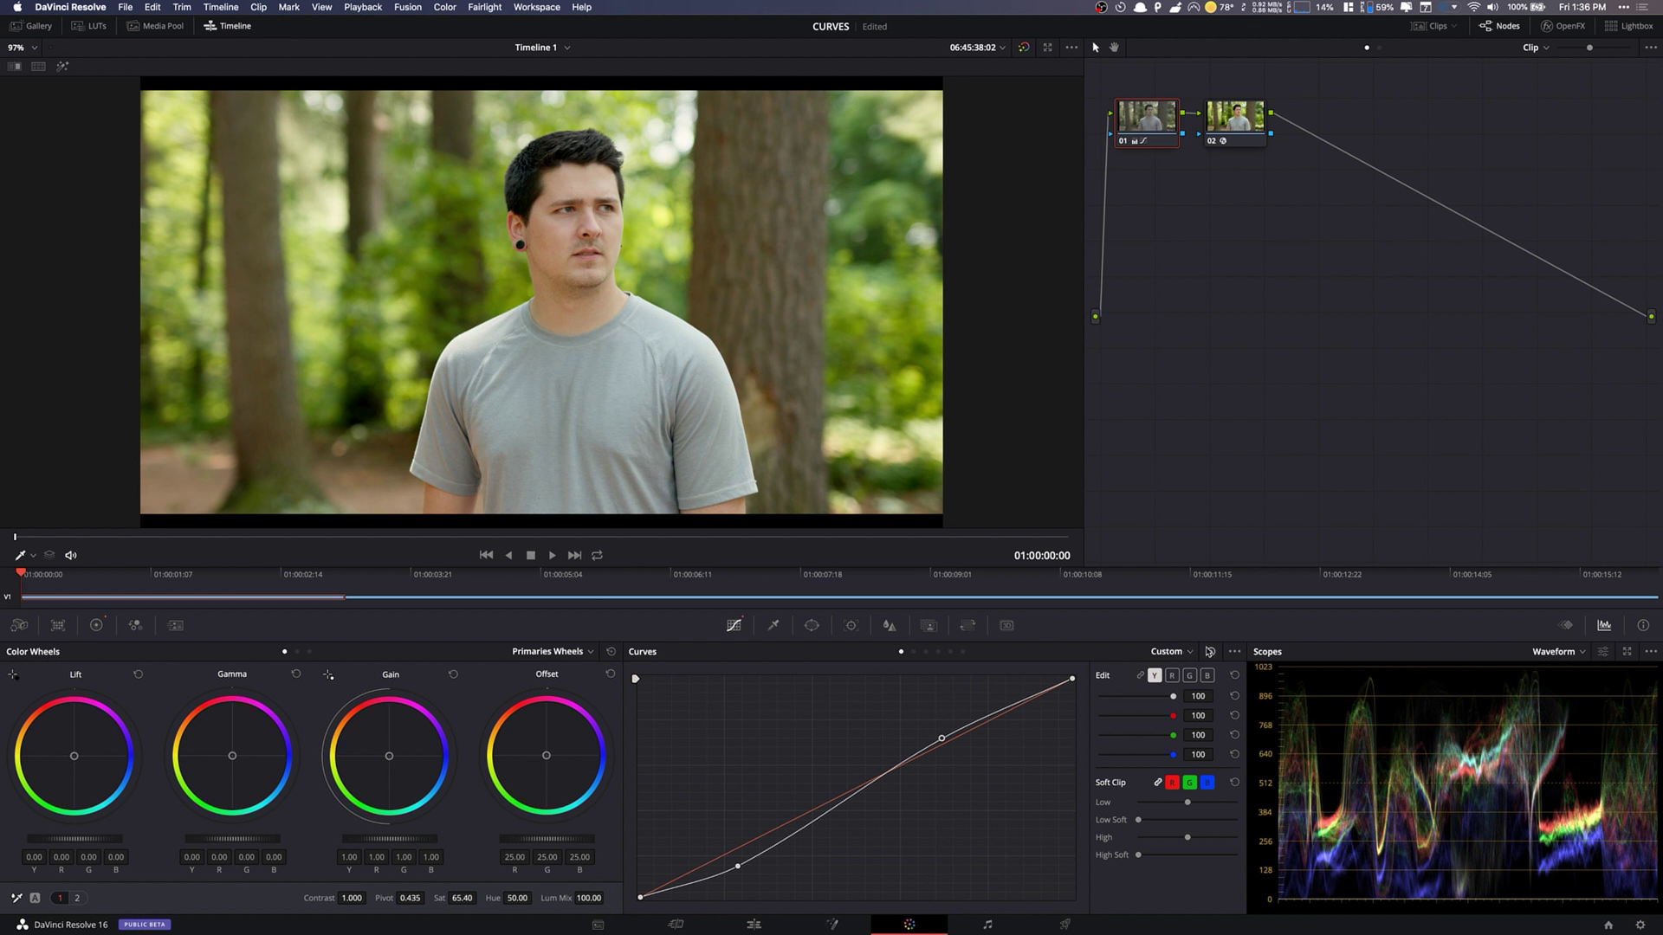
left_click(1210, 651)
Step: Disable and re-enable node 02 to compare the flat log image with the corrected one
left_click(1218, 143)
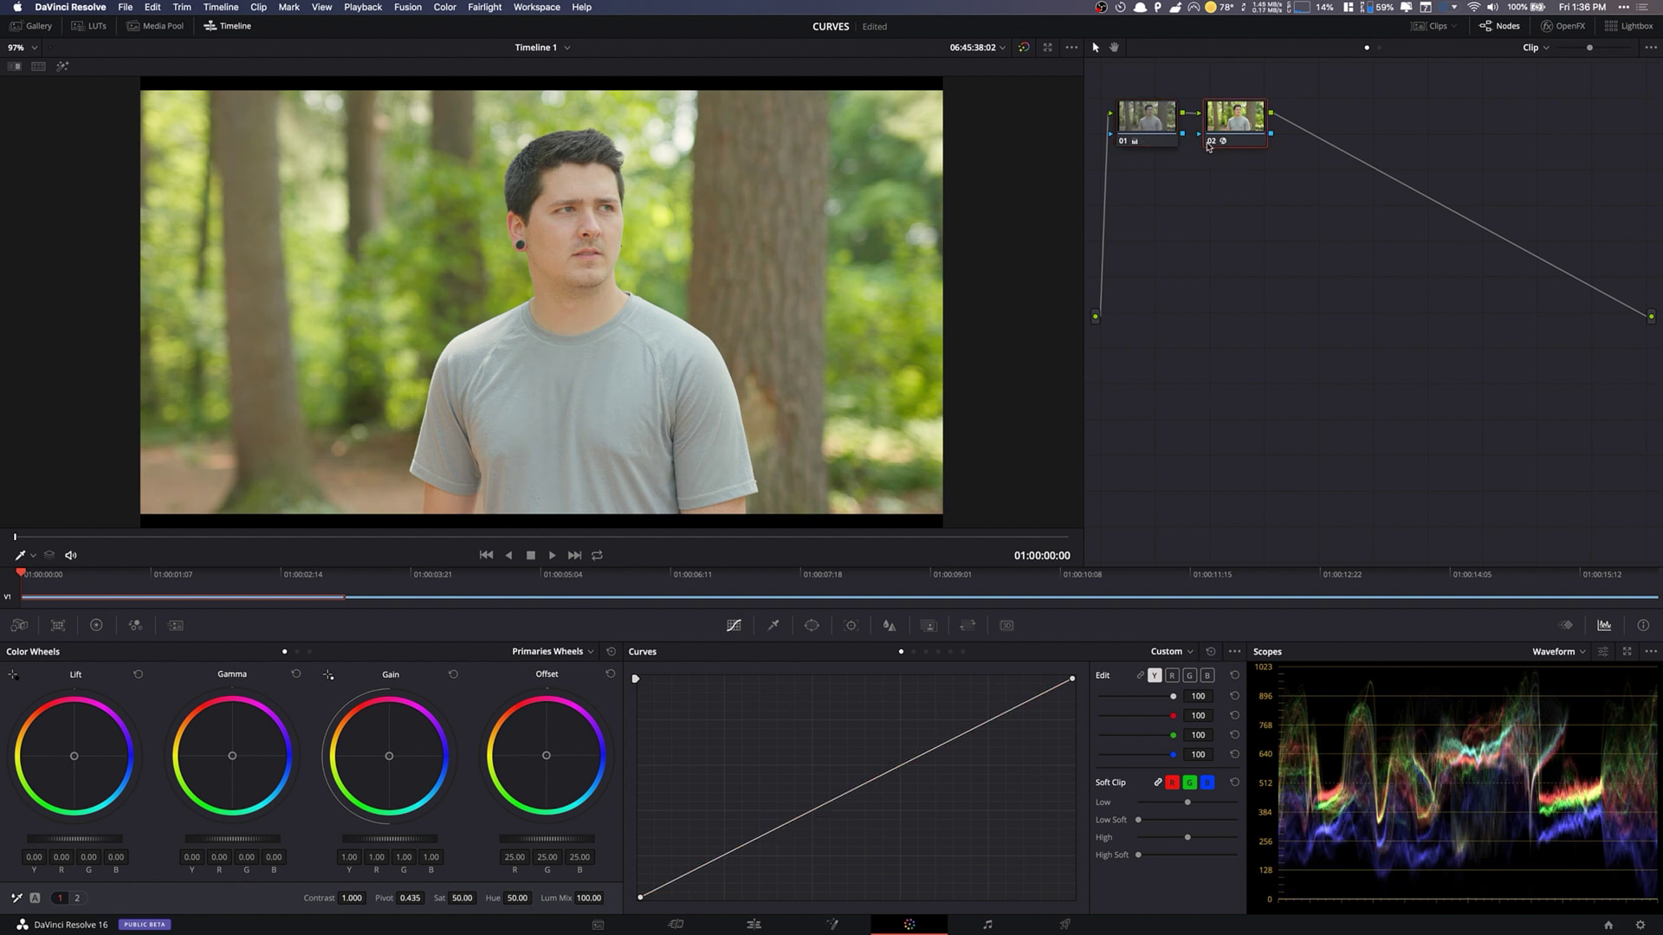
left_click(1211, 141)
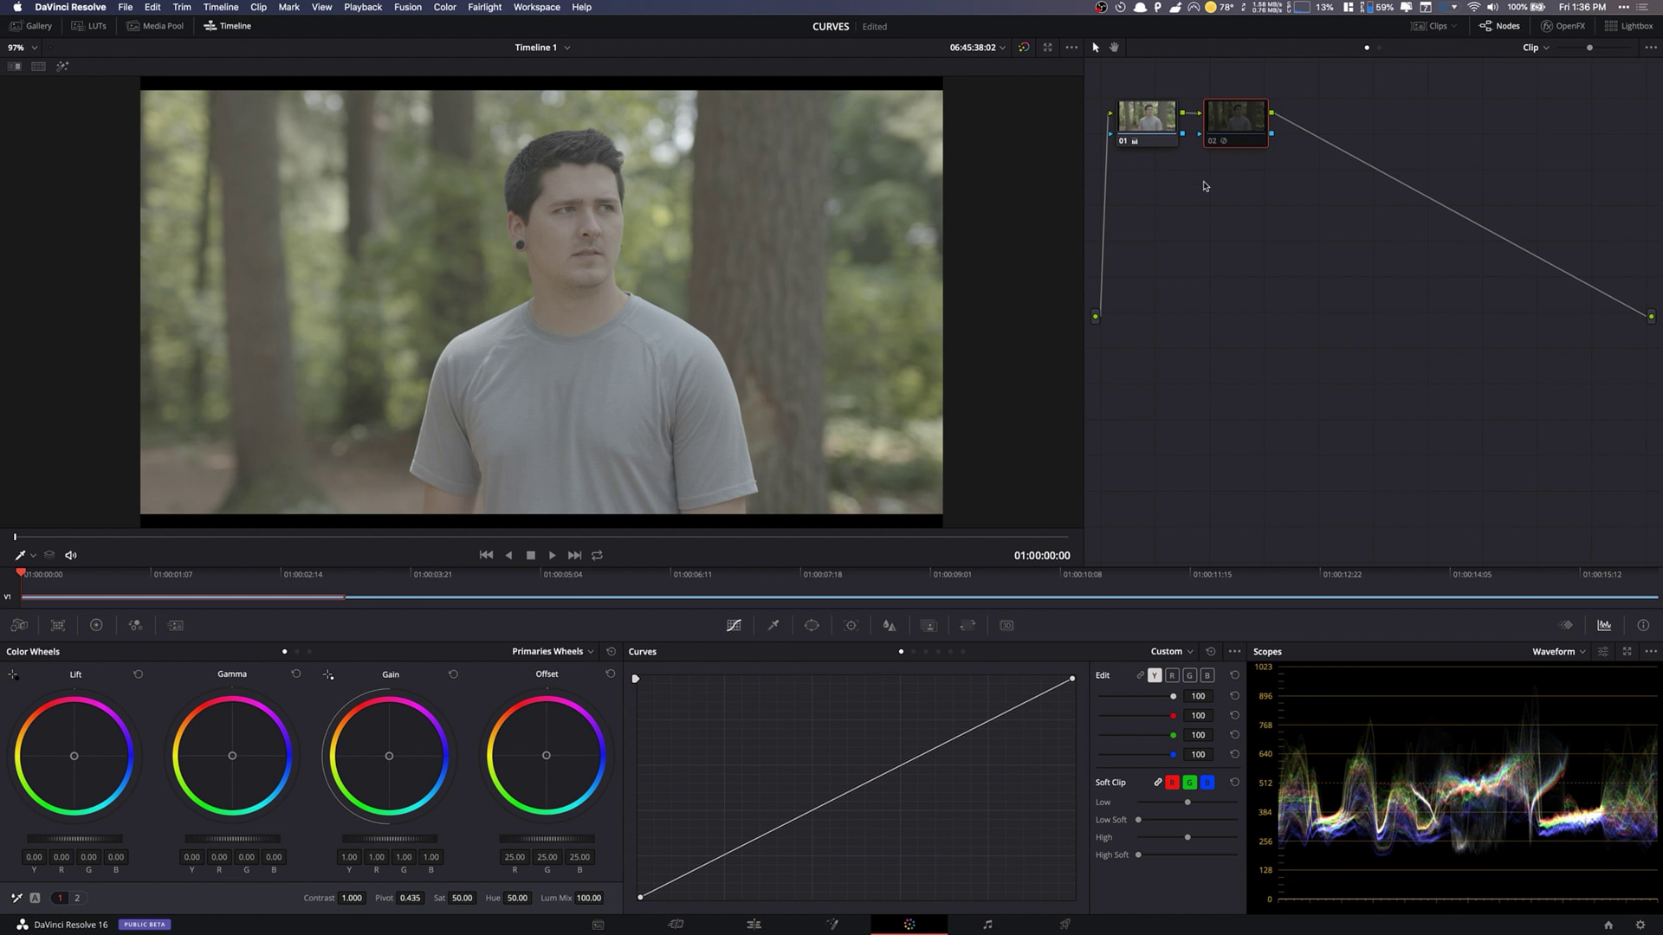
left_click(1213, 139)
Step: On node 01's luma curve, lower the upper highlights and bring the upper midtones back close to the diagonal with another point
left_click(1158, 130)
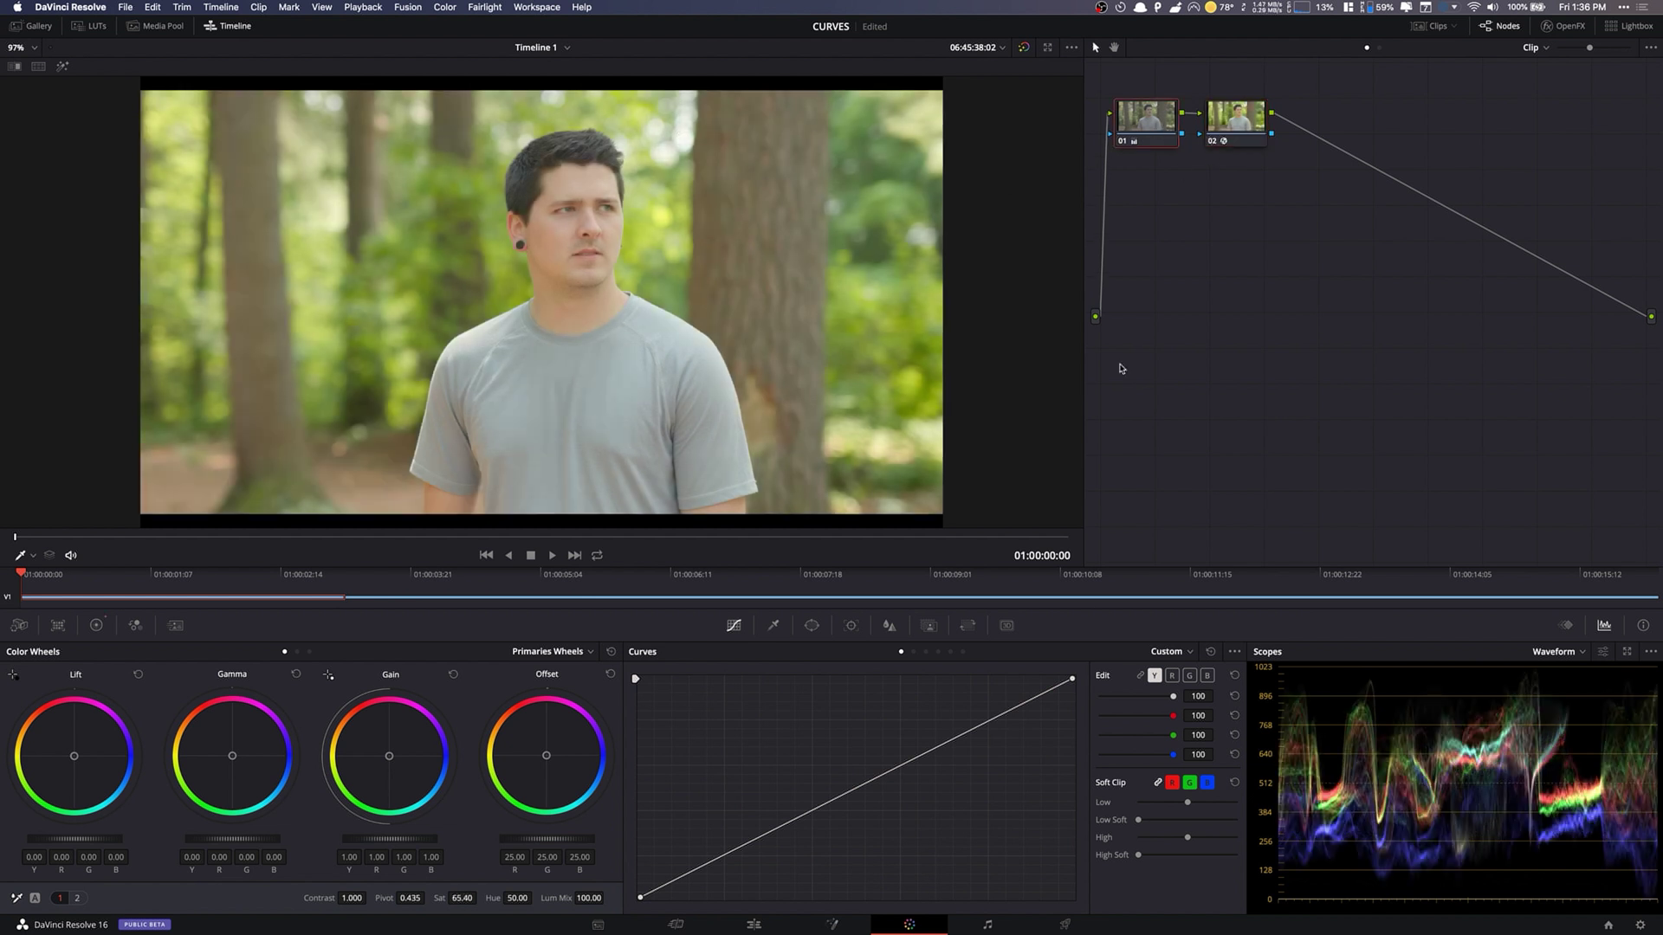
left_click(994, 722)
left_click_drag(995, 721, 1017, 724)
left_click_drag(909, 777, 904, 768)
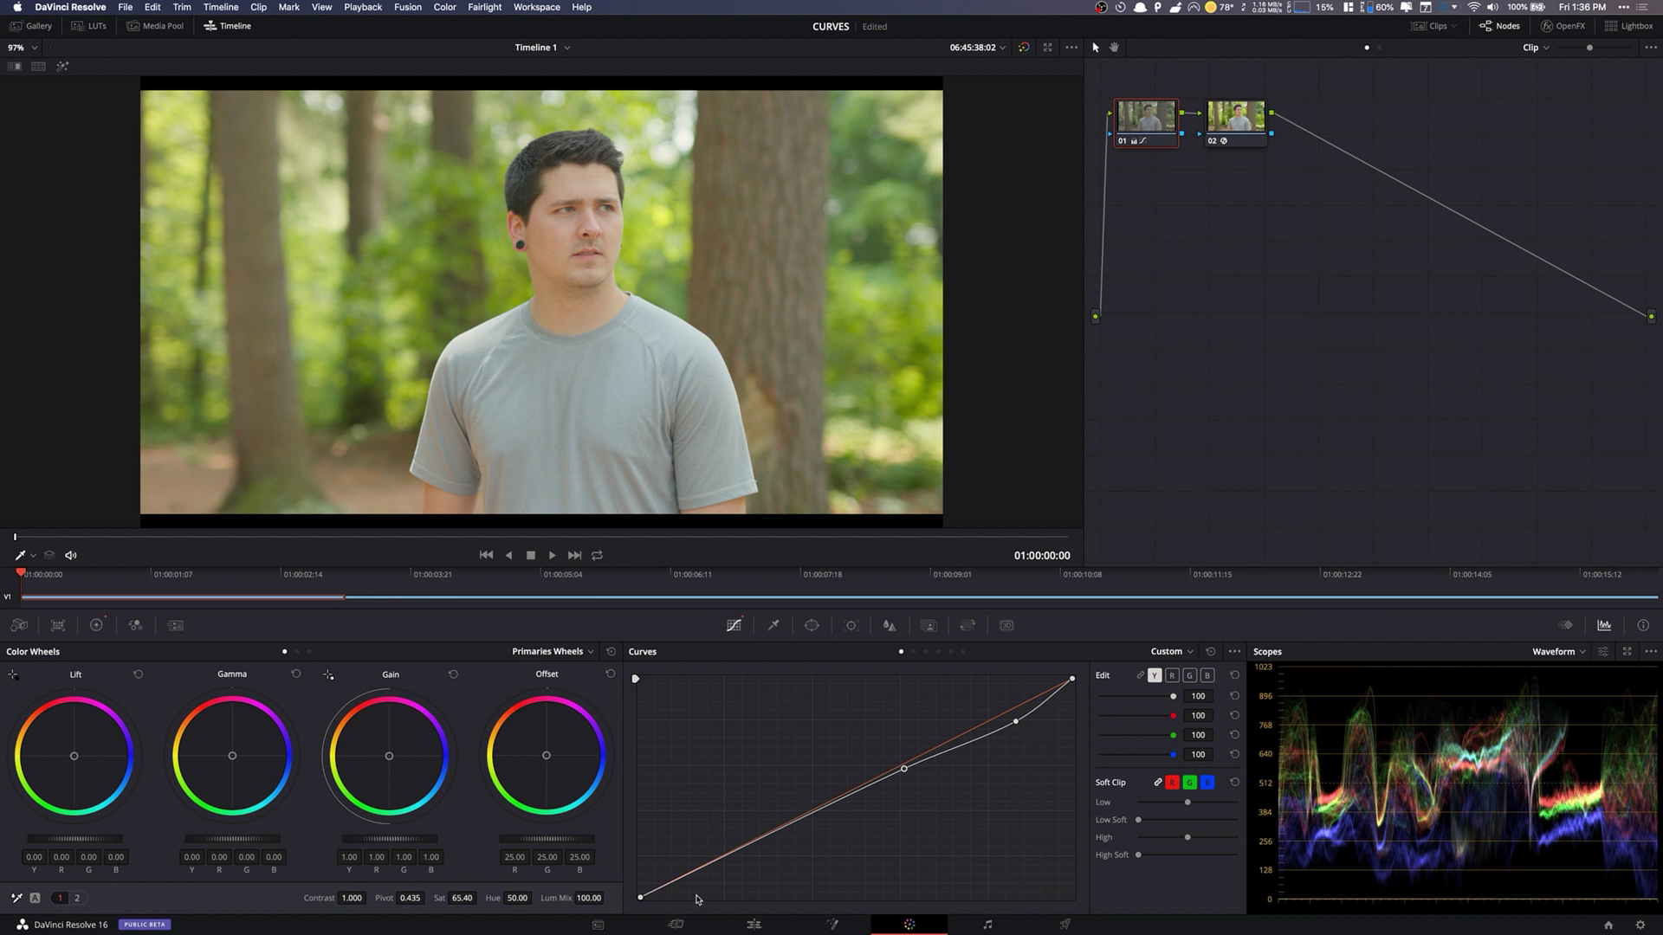
Step: Add contrast to node 01's luma curve by lowering a shadow point near black and a lower-midtone point
left_click_drag(708, 866, 691, 894)
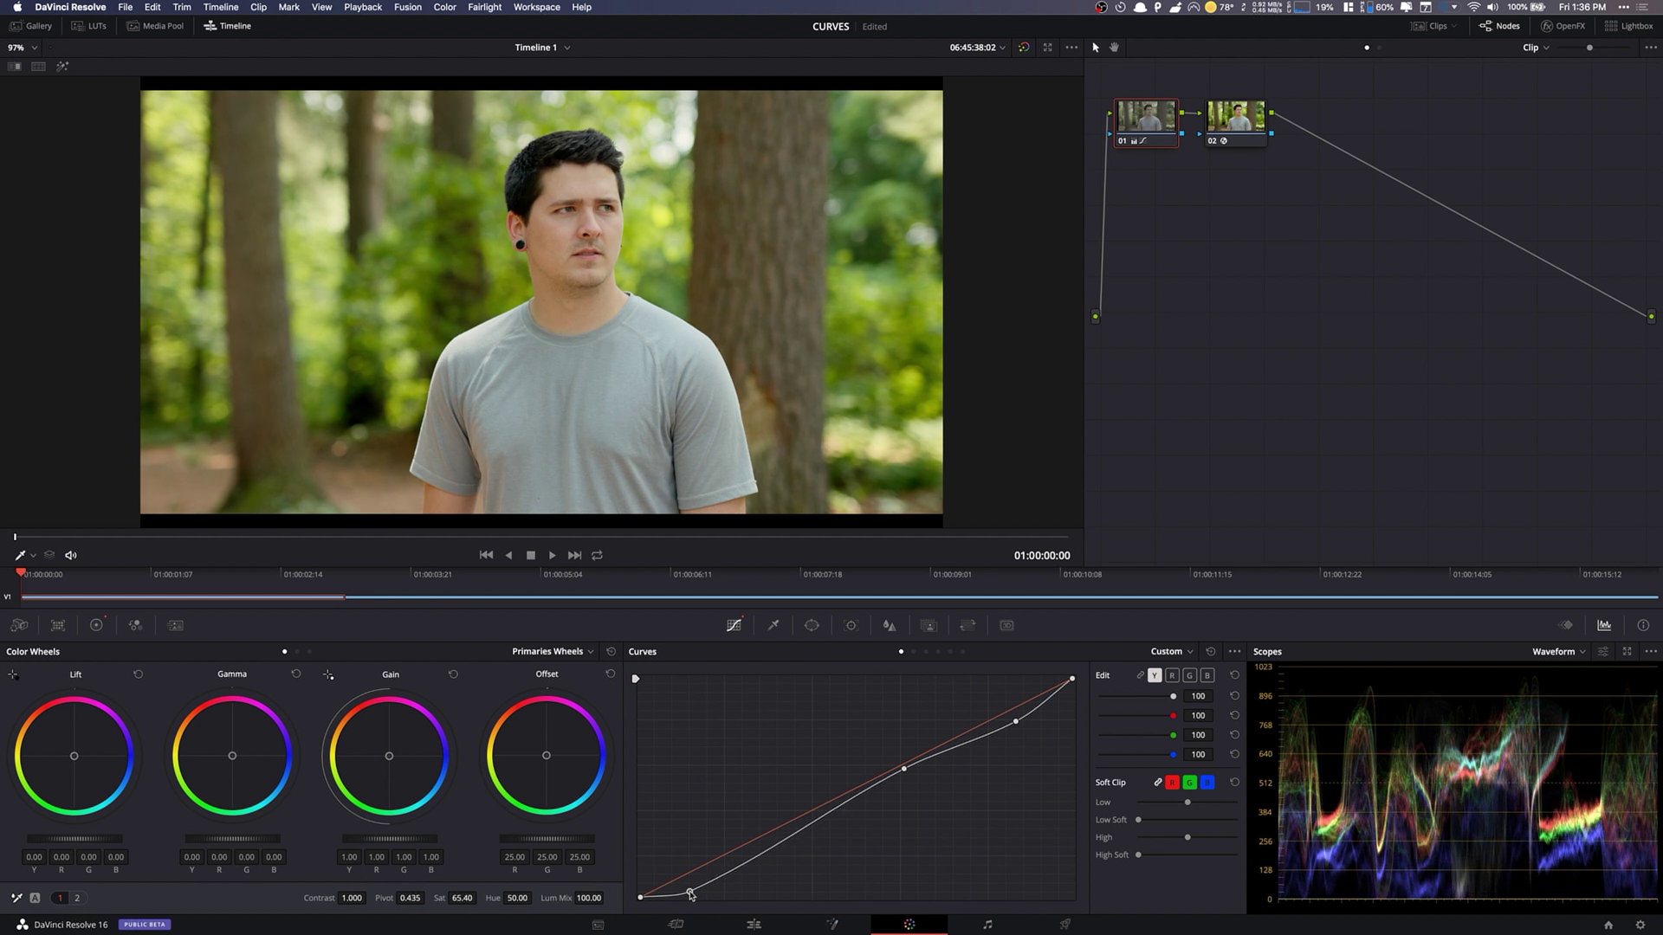
left_click(820, 822)
left_click_drag(820, 822, 822, 828)
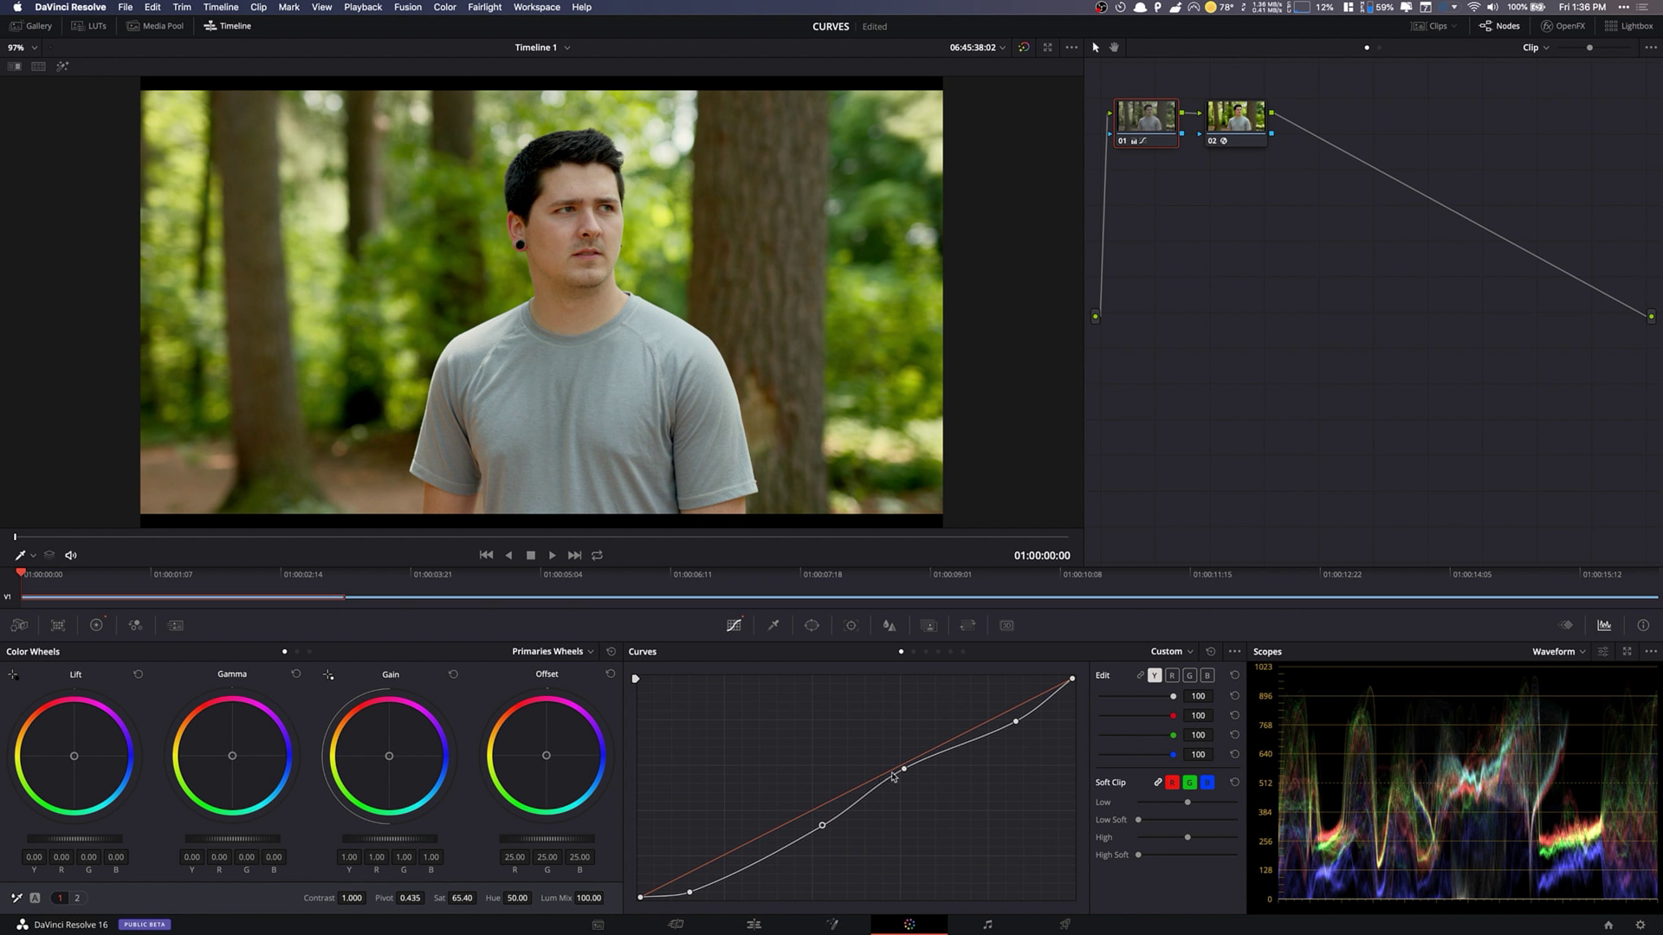
Step: Try anchoring the luma curve on both sides of the lower-midtone point and raising that point, and undo these changes
left_click(810, 835)
left_click(837, 815)
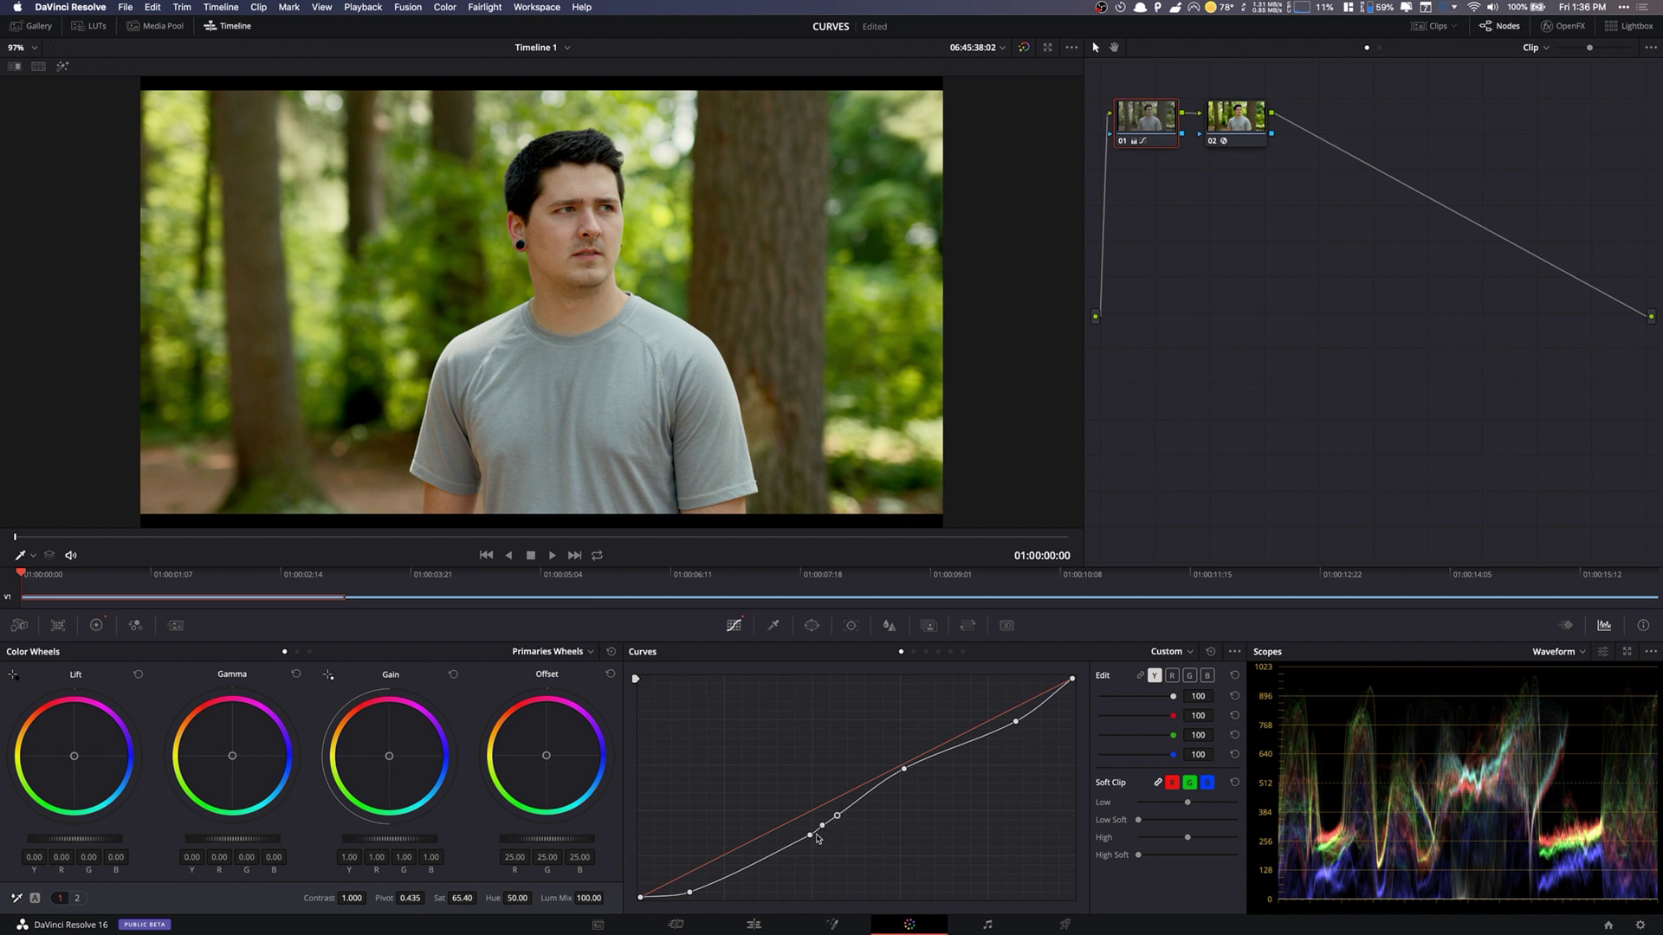
mouse_move(823, 829)
left_mouse_down()
mouse_move(836, 848)
mouse_move(817, 814)
left_mouse_up()
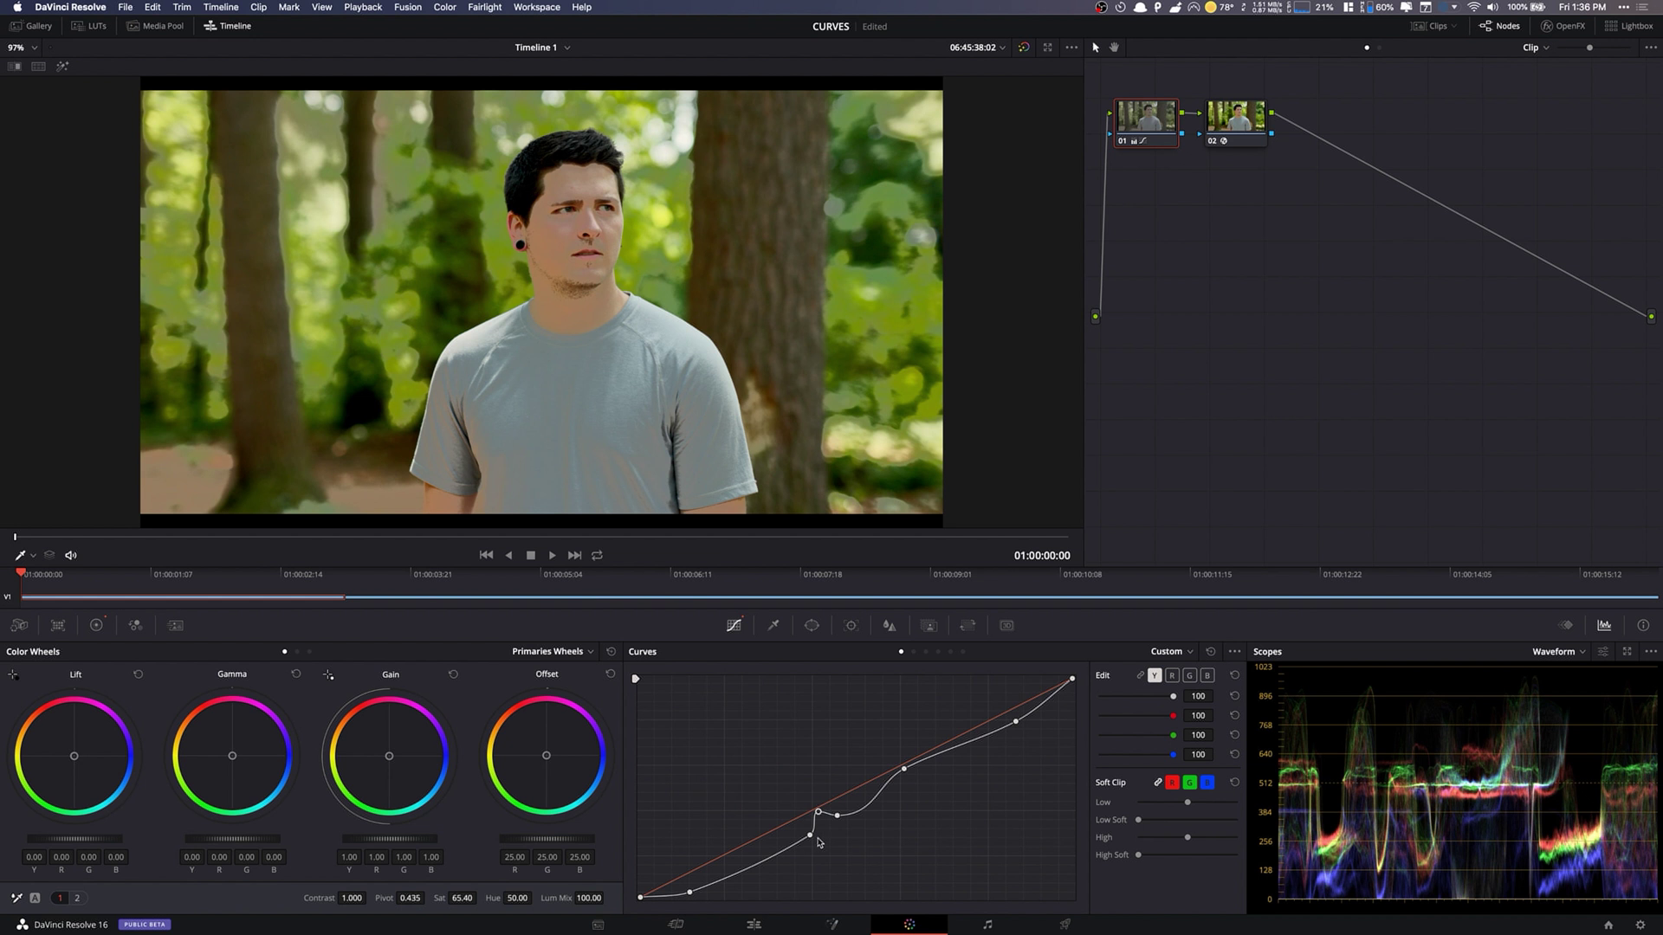
key("super+z")
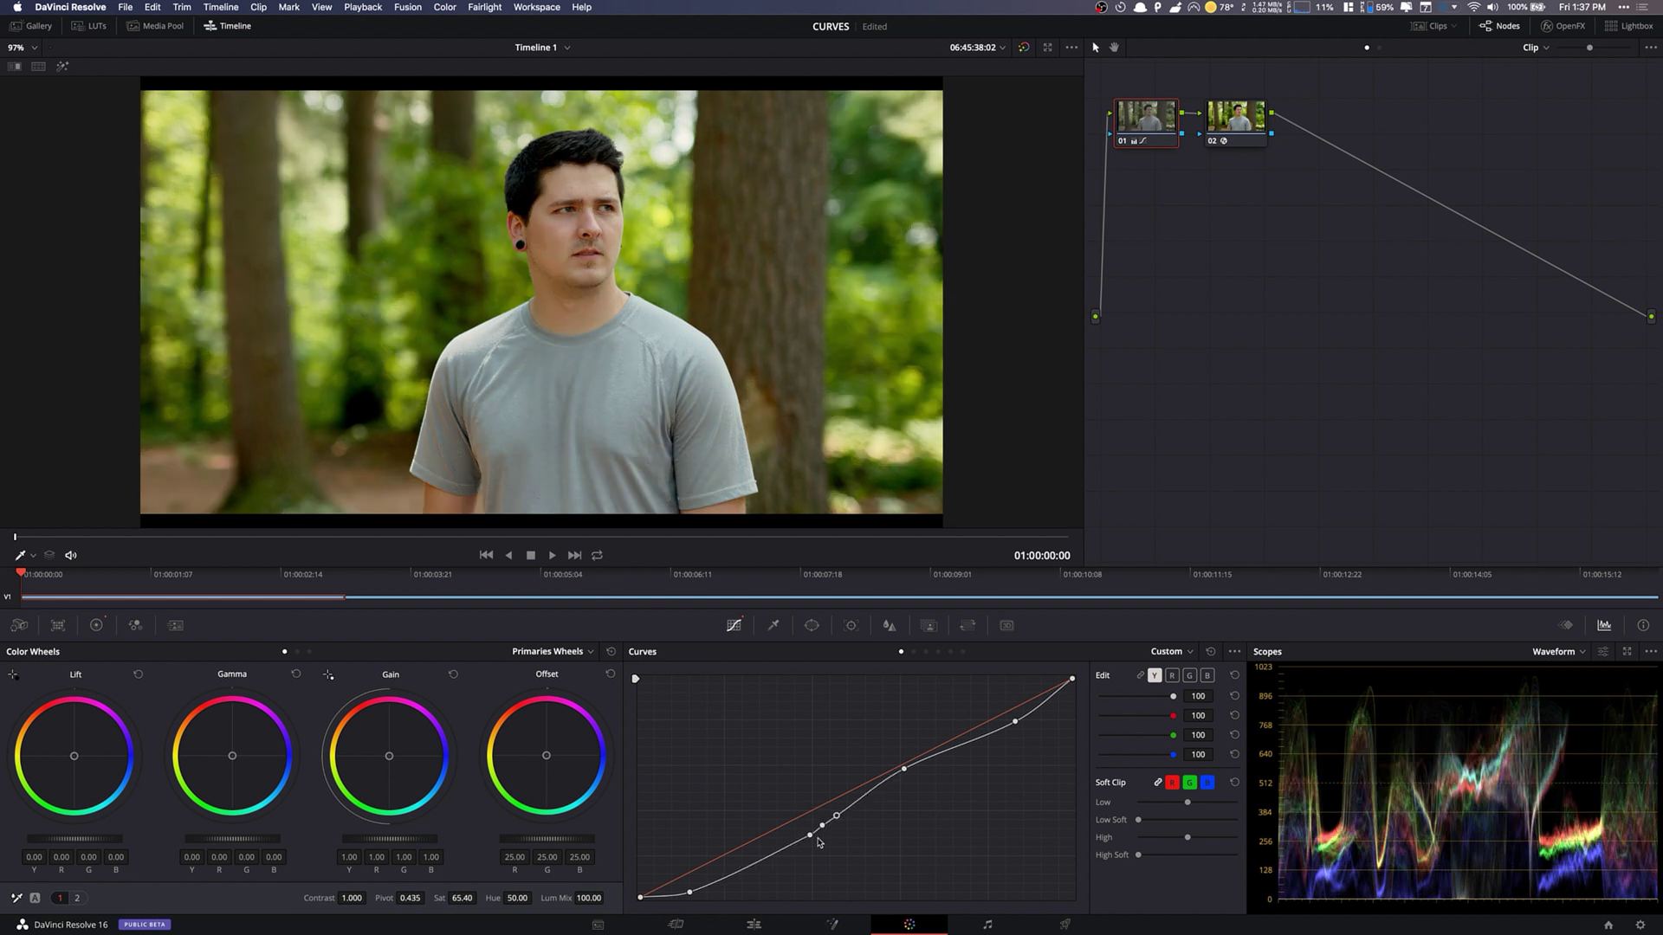
key("super+z")
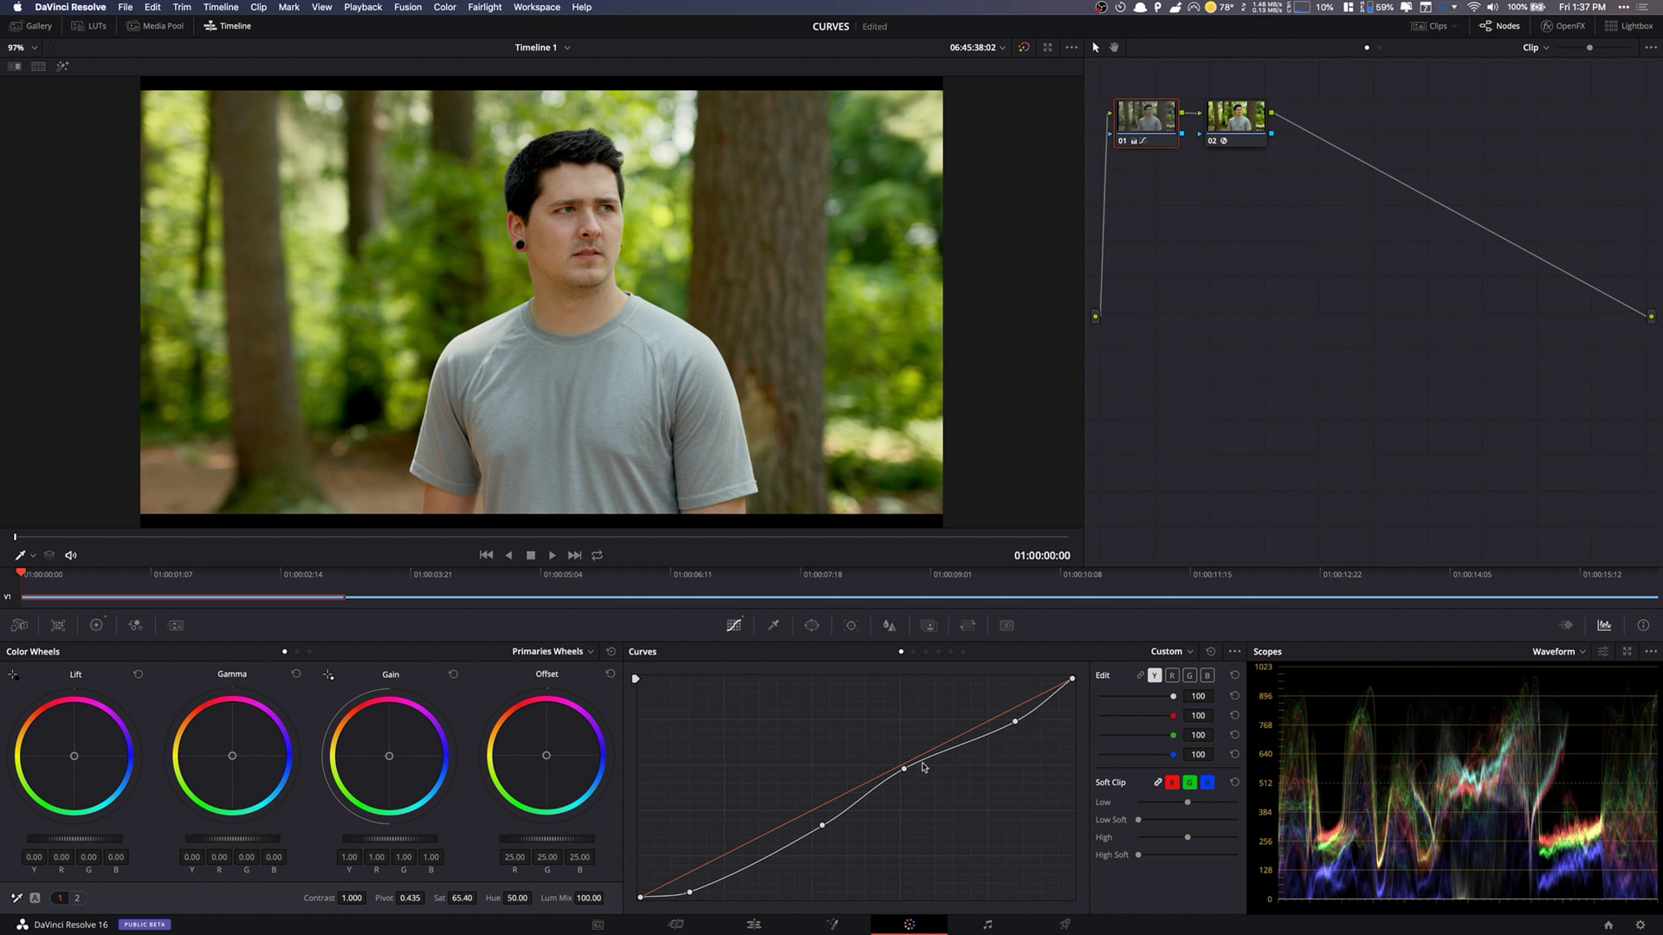
Step: Fine-tune node 01's luma curve by slightly lowering the upper-midtone and lower-midtone points
left_click_drag(904, 768, 904, 772)
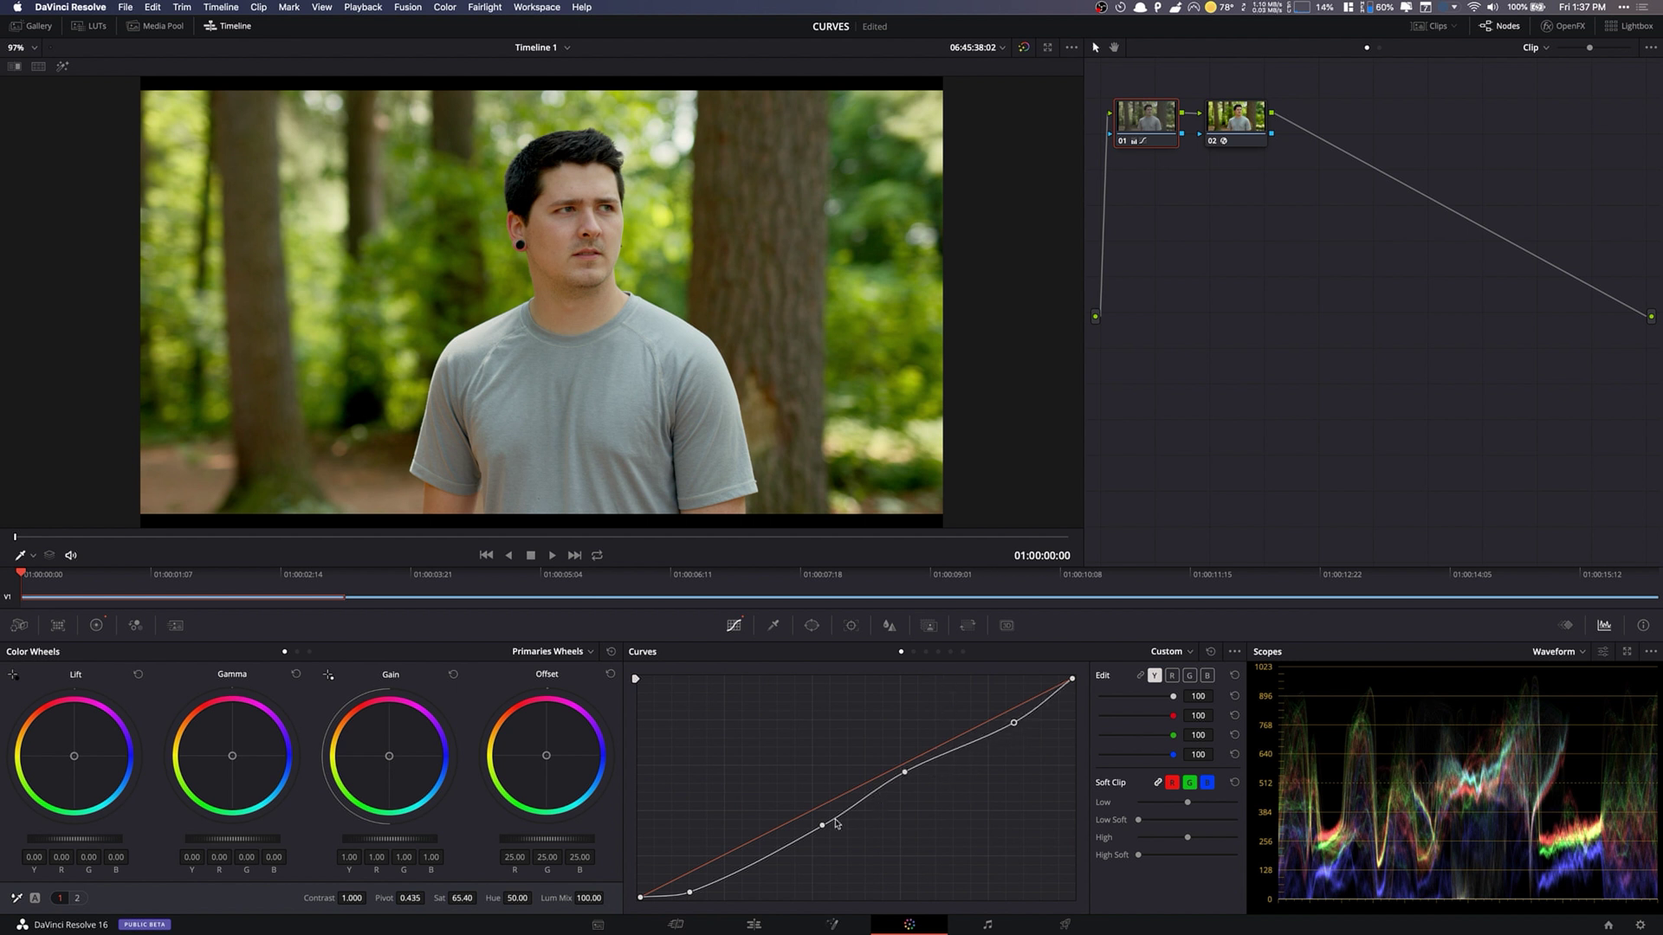
left_click_drag(822, 825, 823, 830)
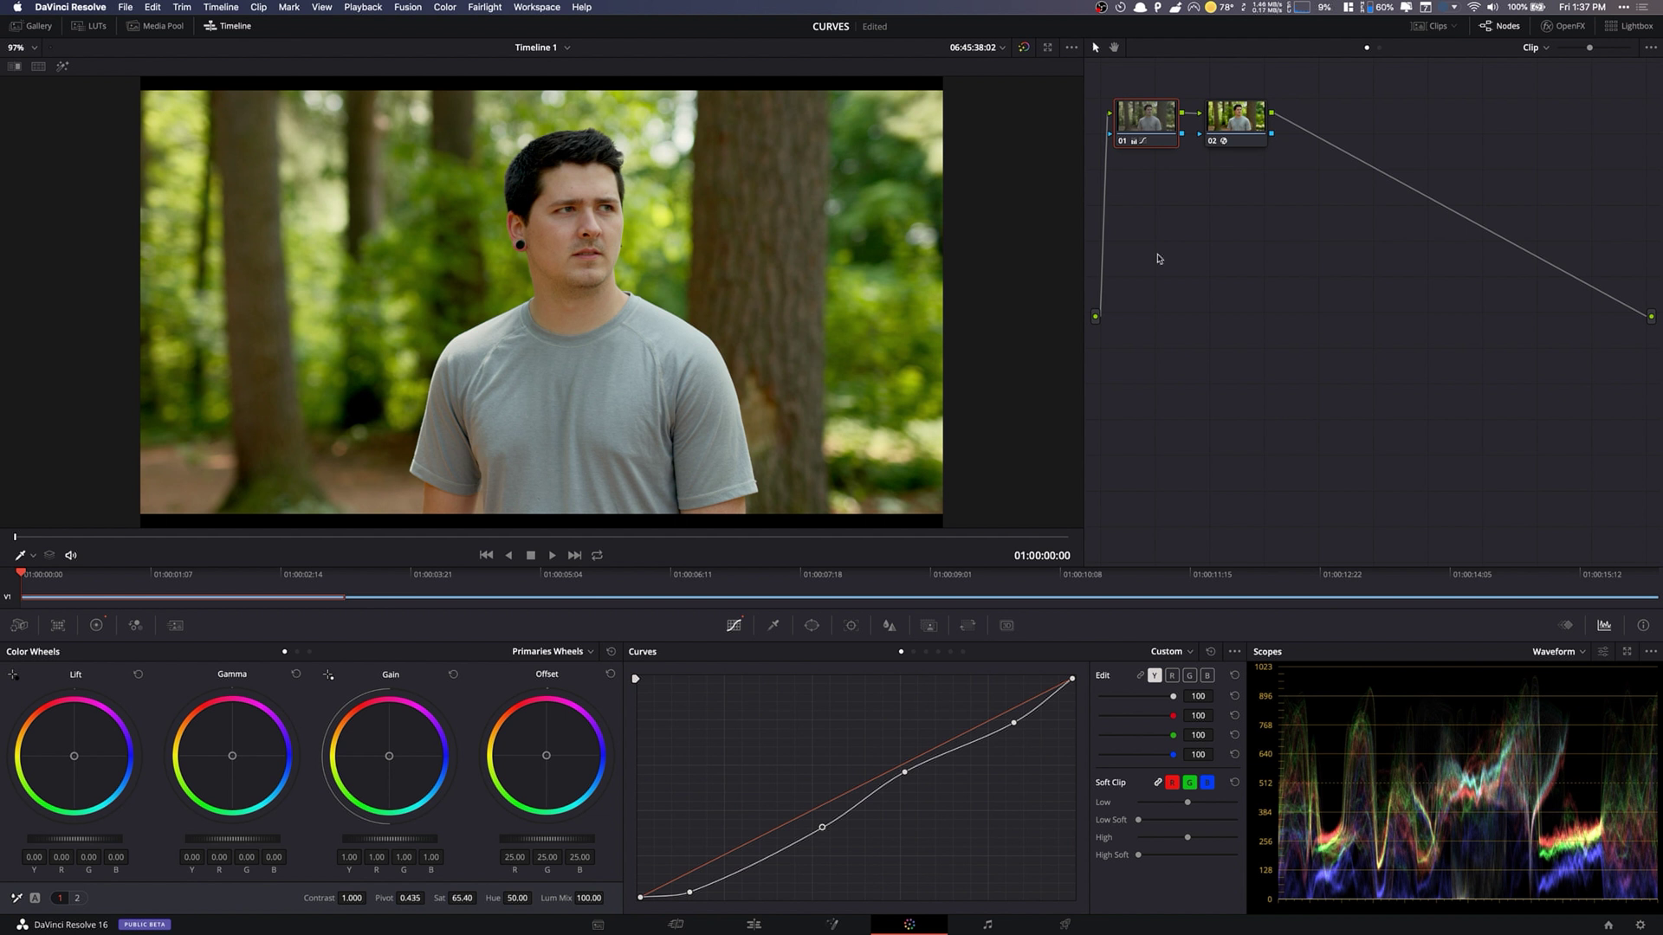
Step: Save the project and add a new serial node 03 after node 02
left_click(1236, 108)
key("super+s")
key("alt+s")
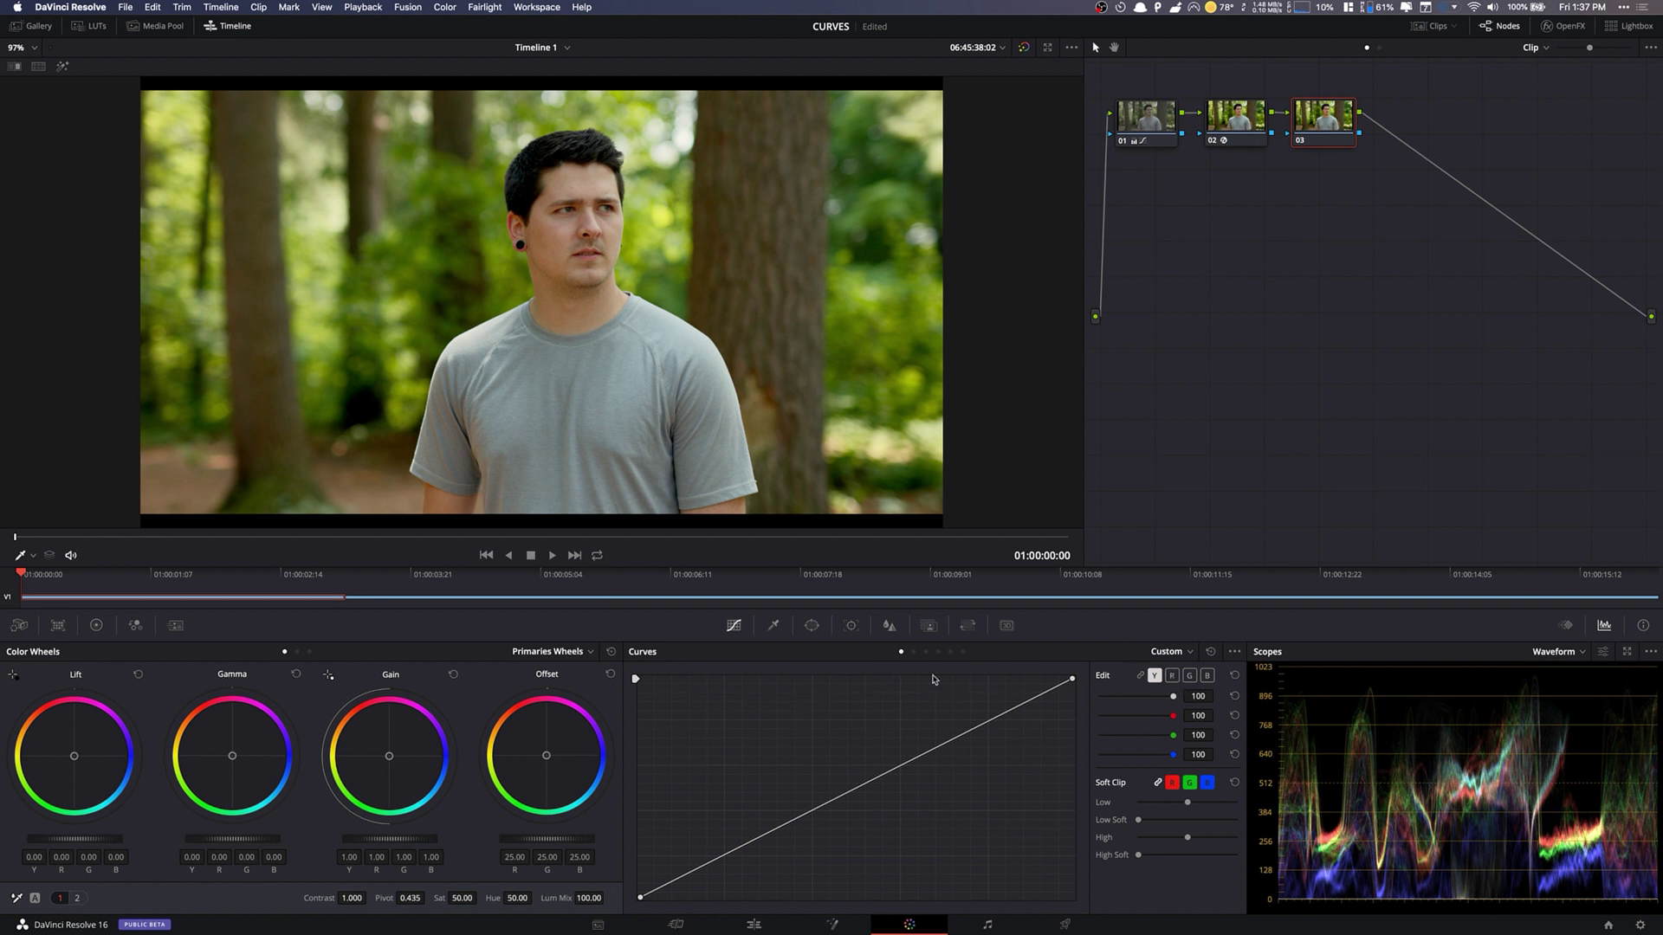
Step: Select the green curve for editing on node 03 and limit the waveform scope to the green channel
left_click(1172, 676)
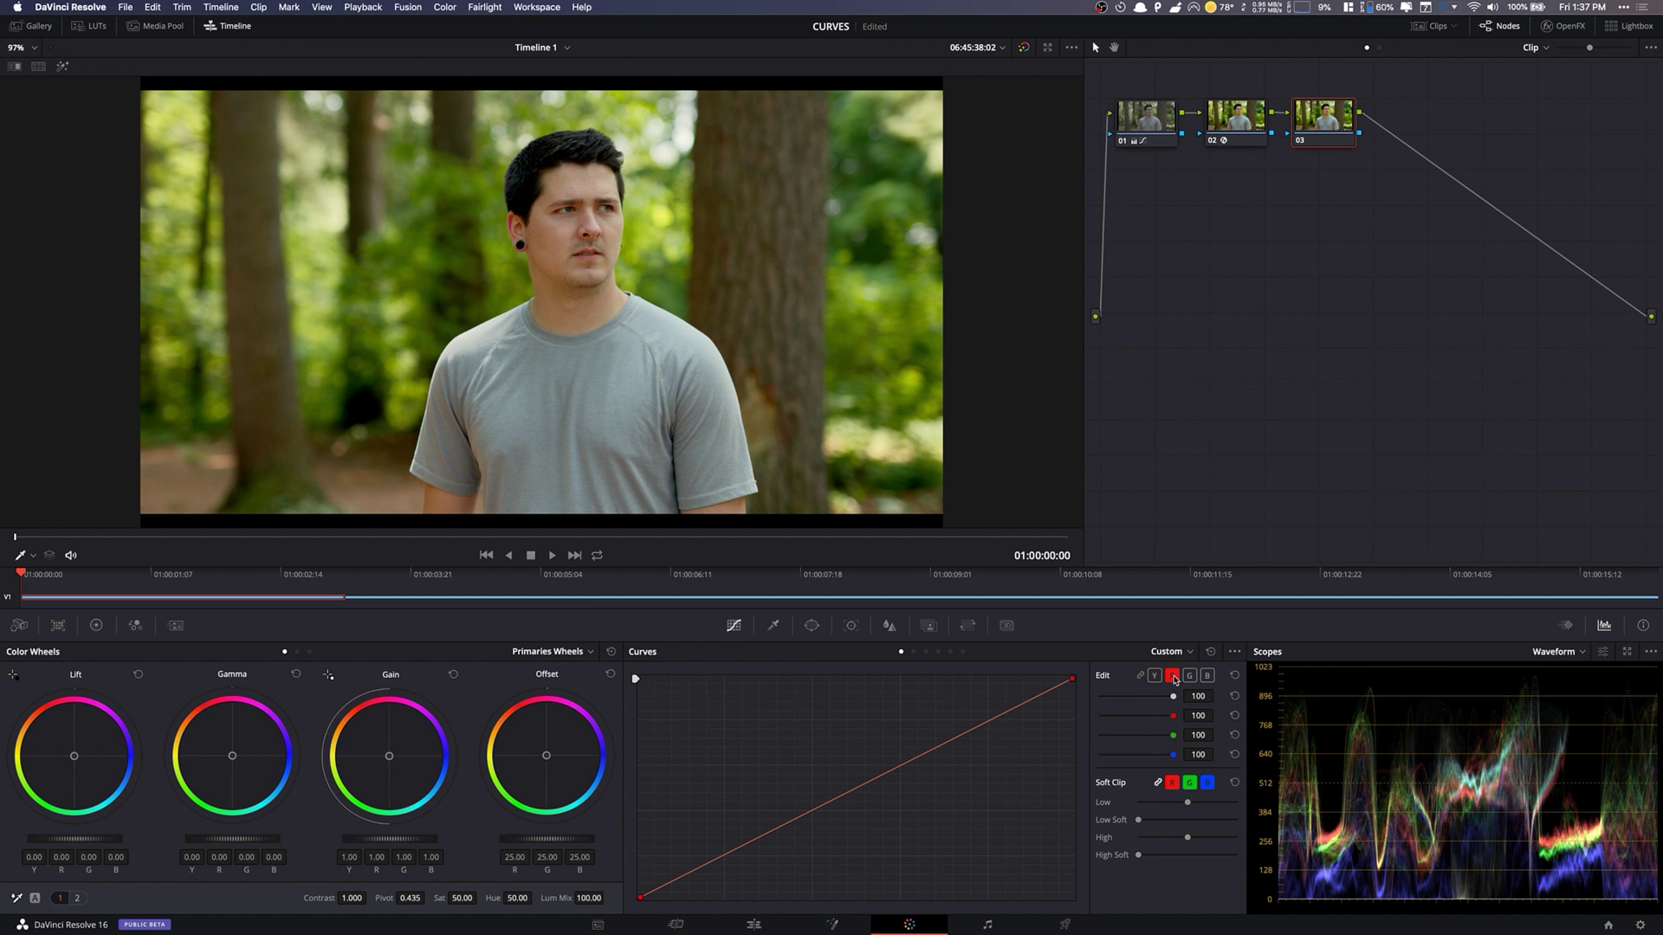
left_click(1190, 675)
left_click(1602, 652)
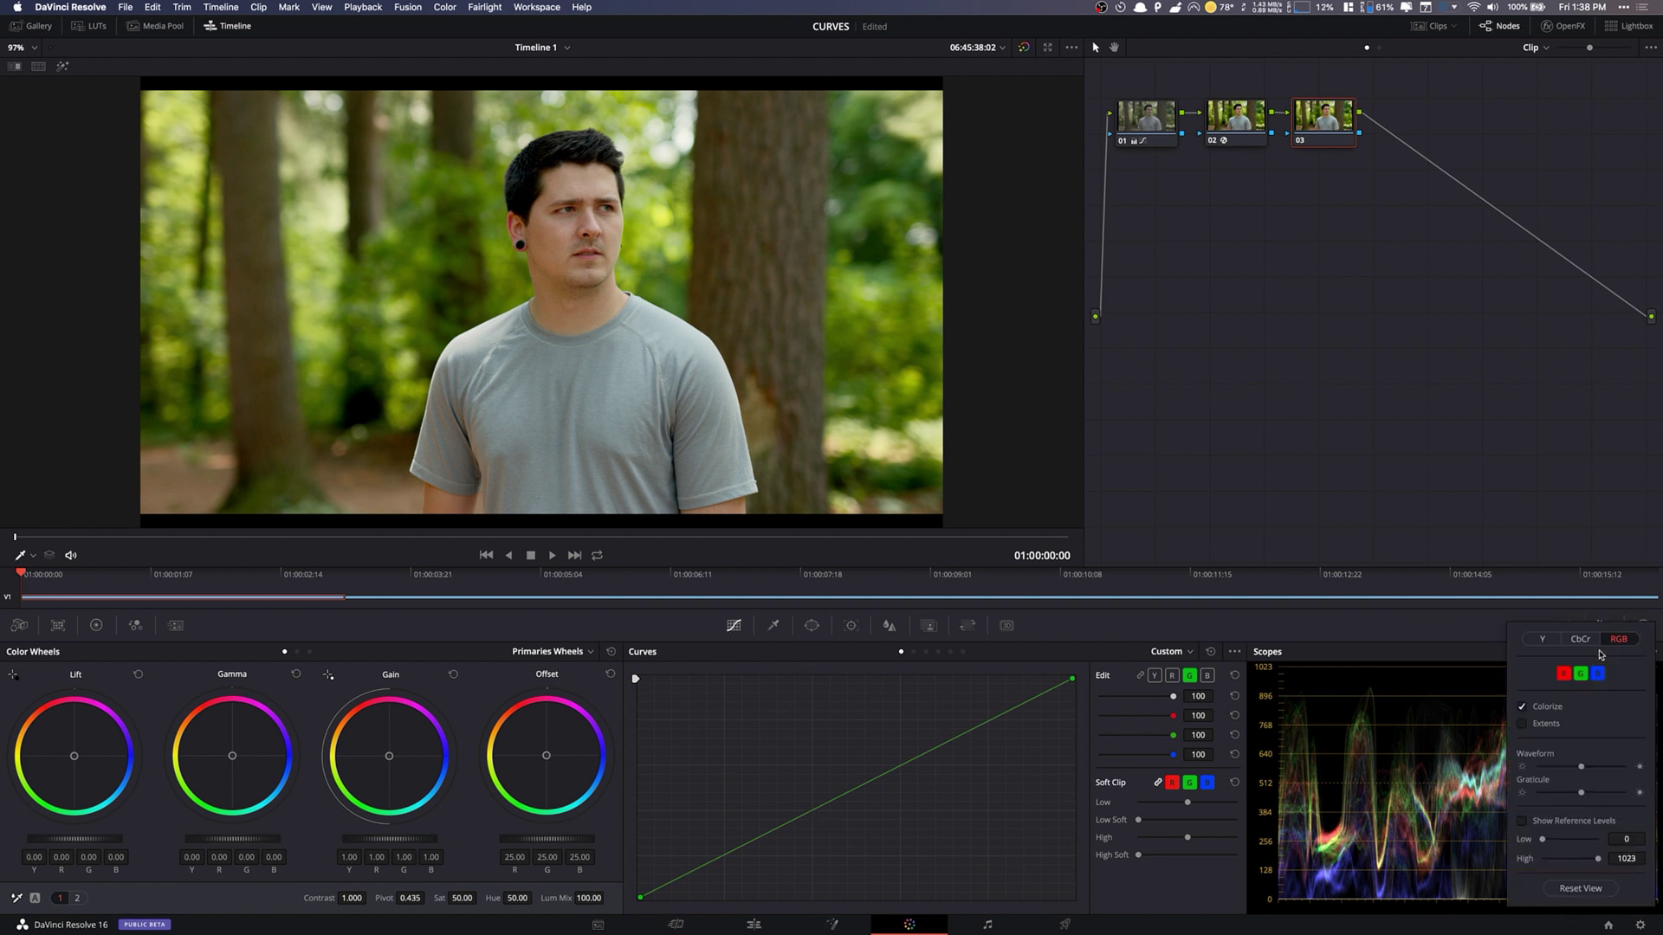
left_click(1564, 675)
left_click(1598, 674)
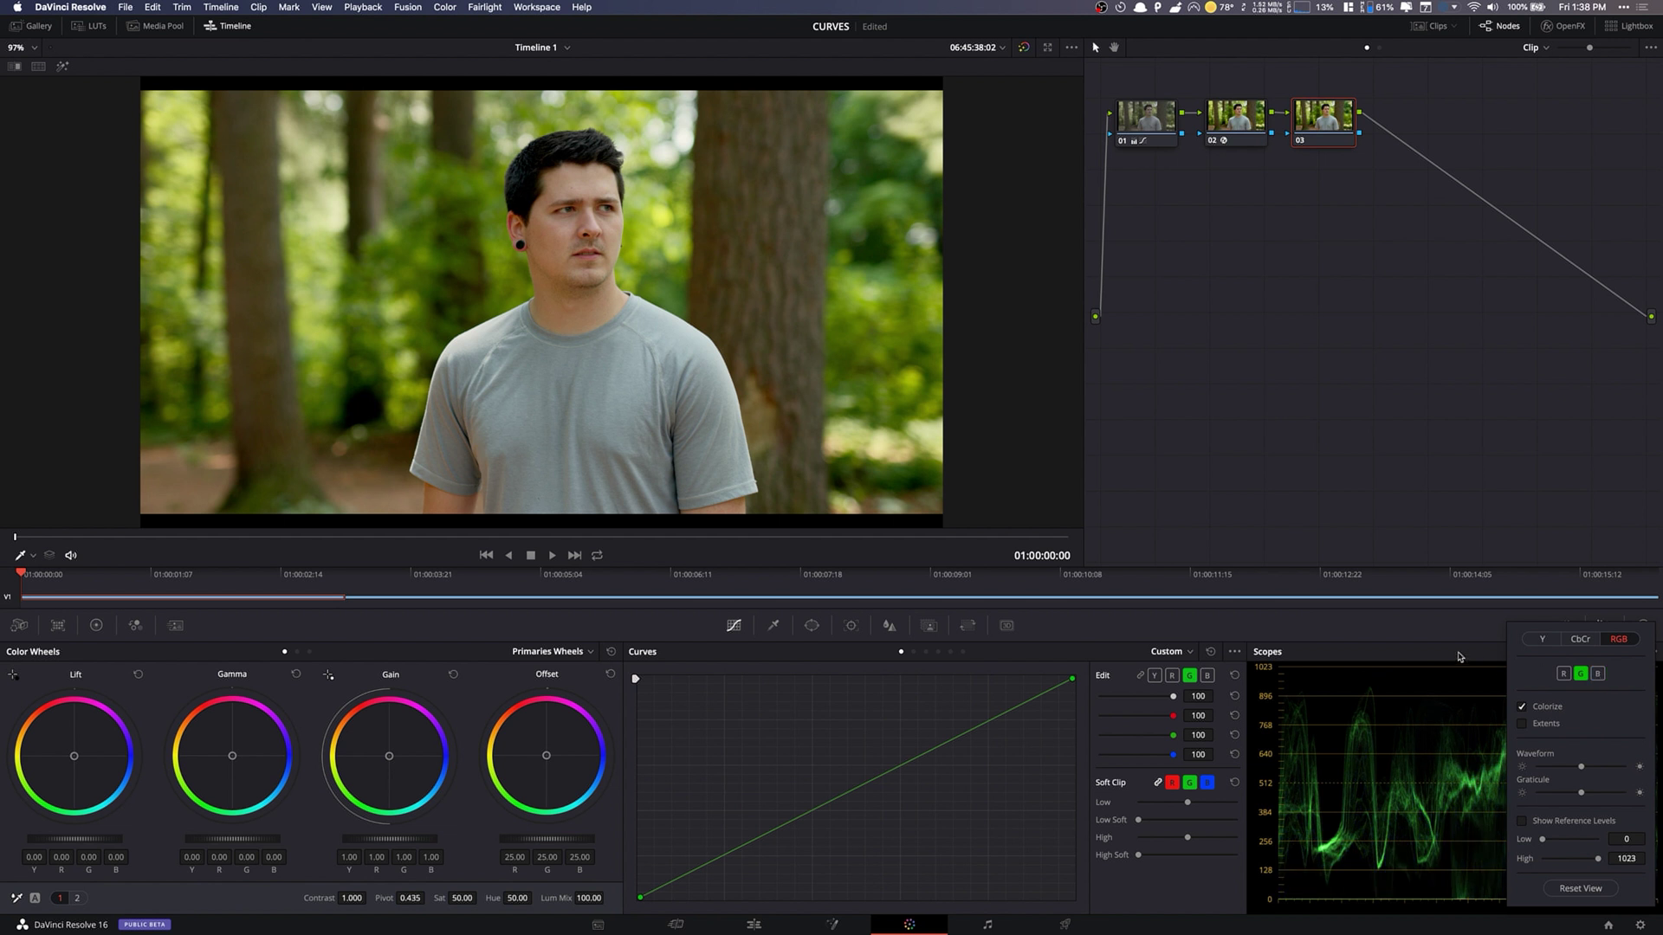
left_click(1460, 657)
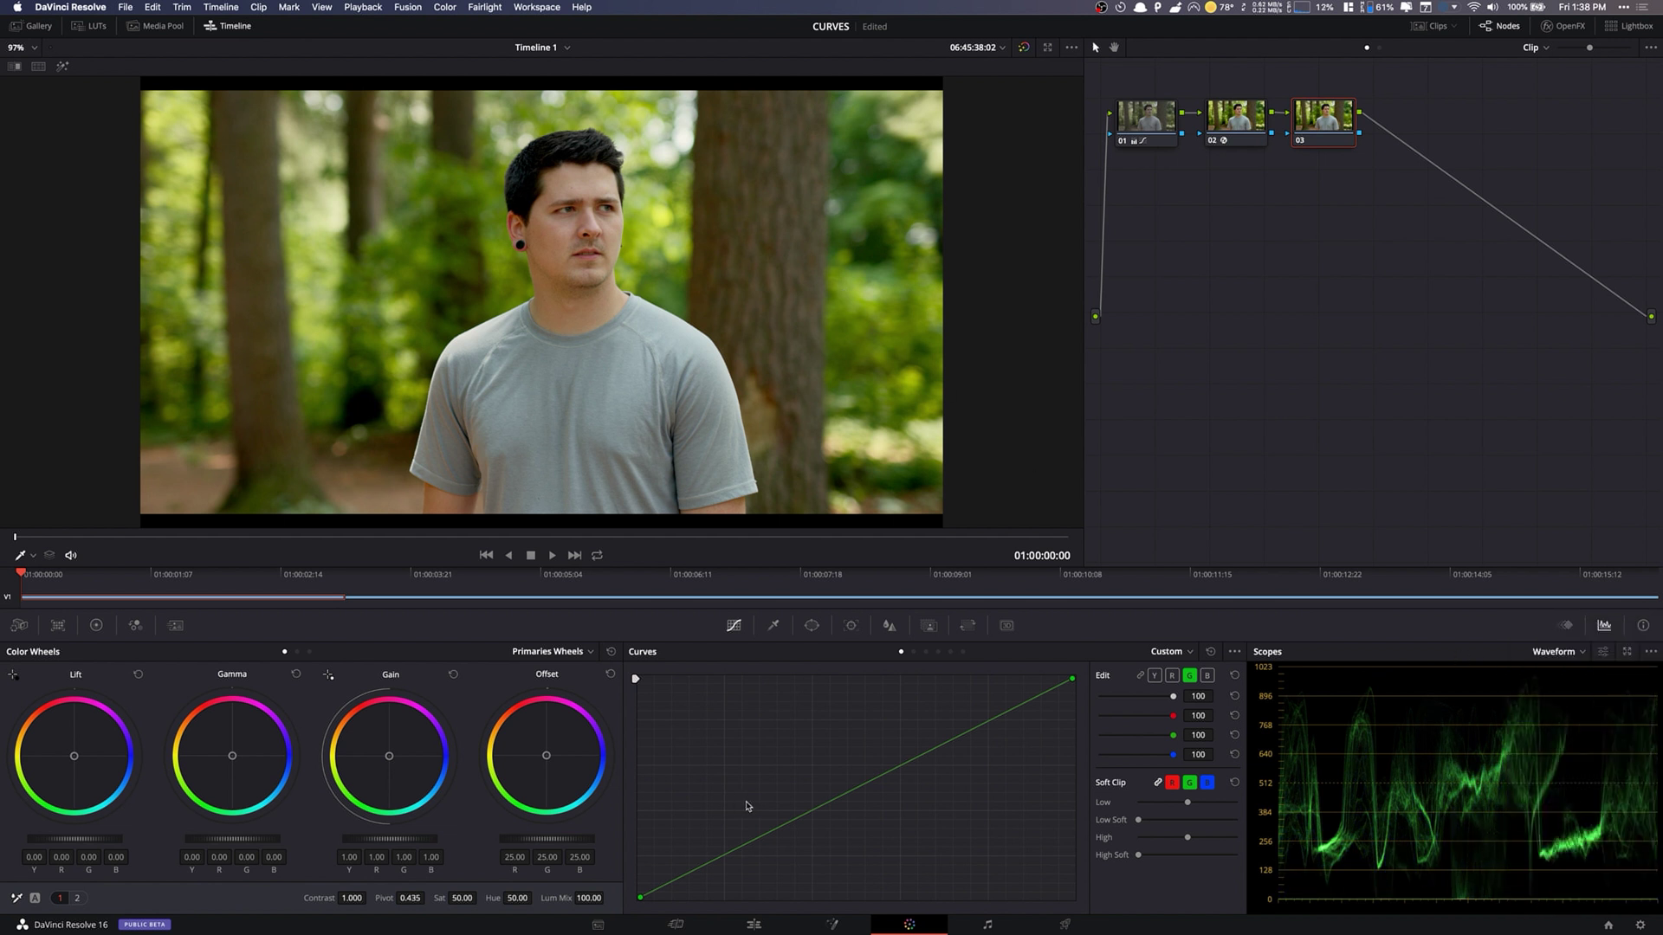
Step: Try raising the shadows of node 03's green curve around a midtone anchor point, and reset the curves
left_click(814, 808)
left_click(674, 879)
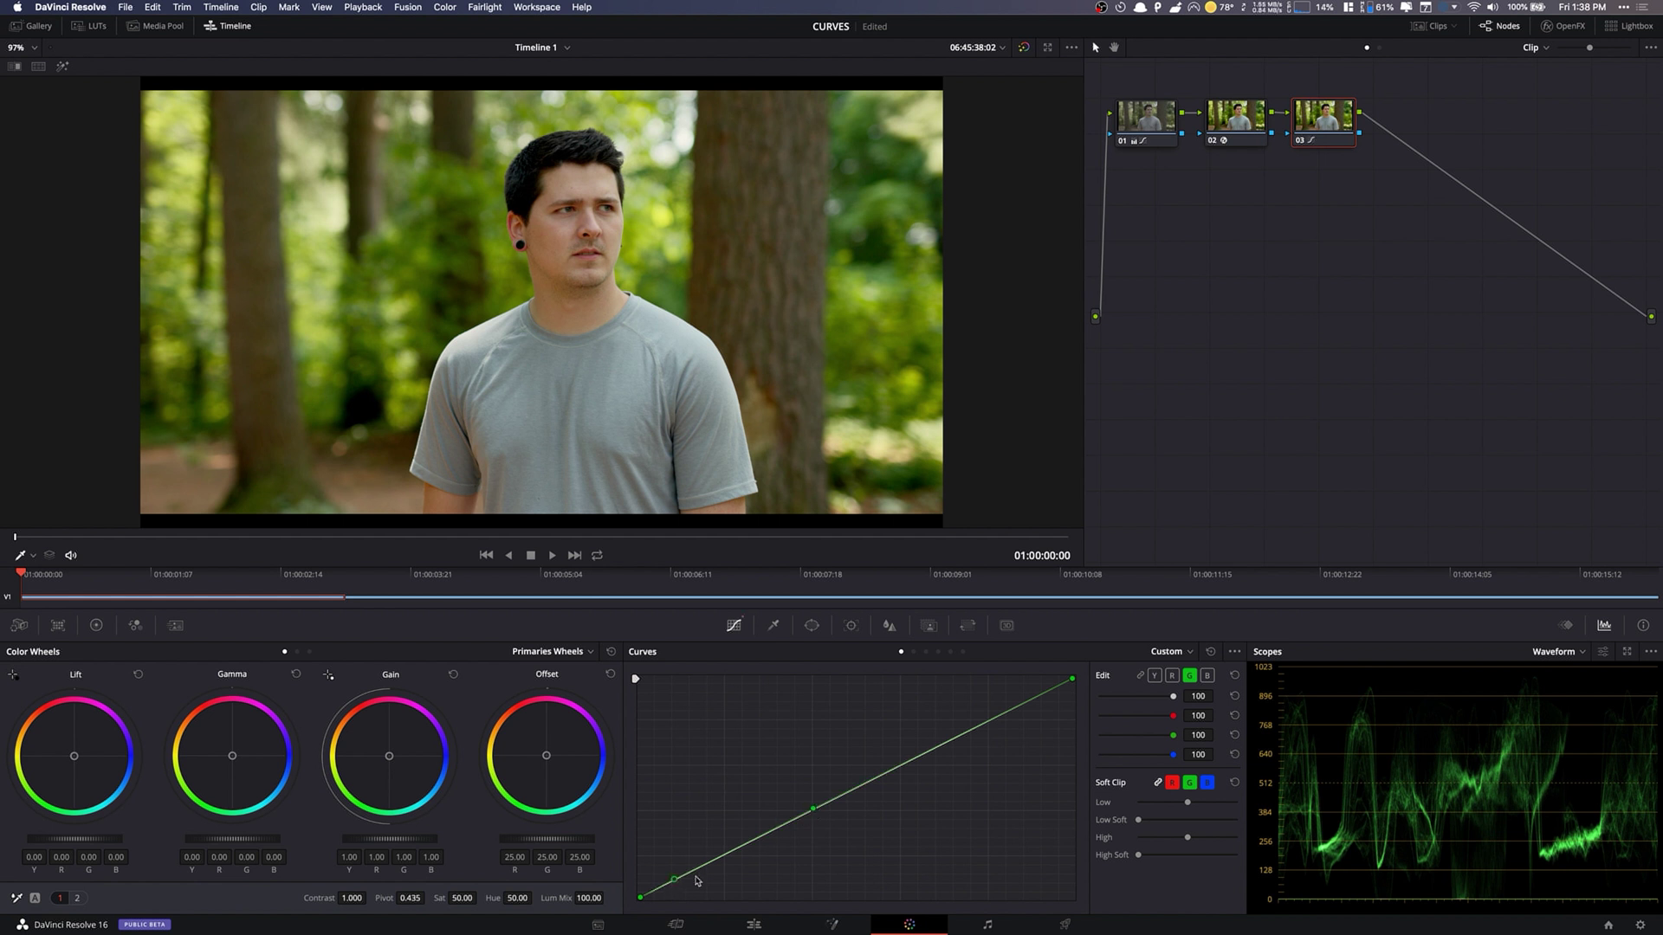
left_click_drag(674, 879, 707, 858)
left_click(1211, 651)
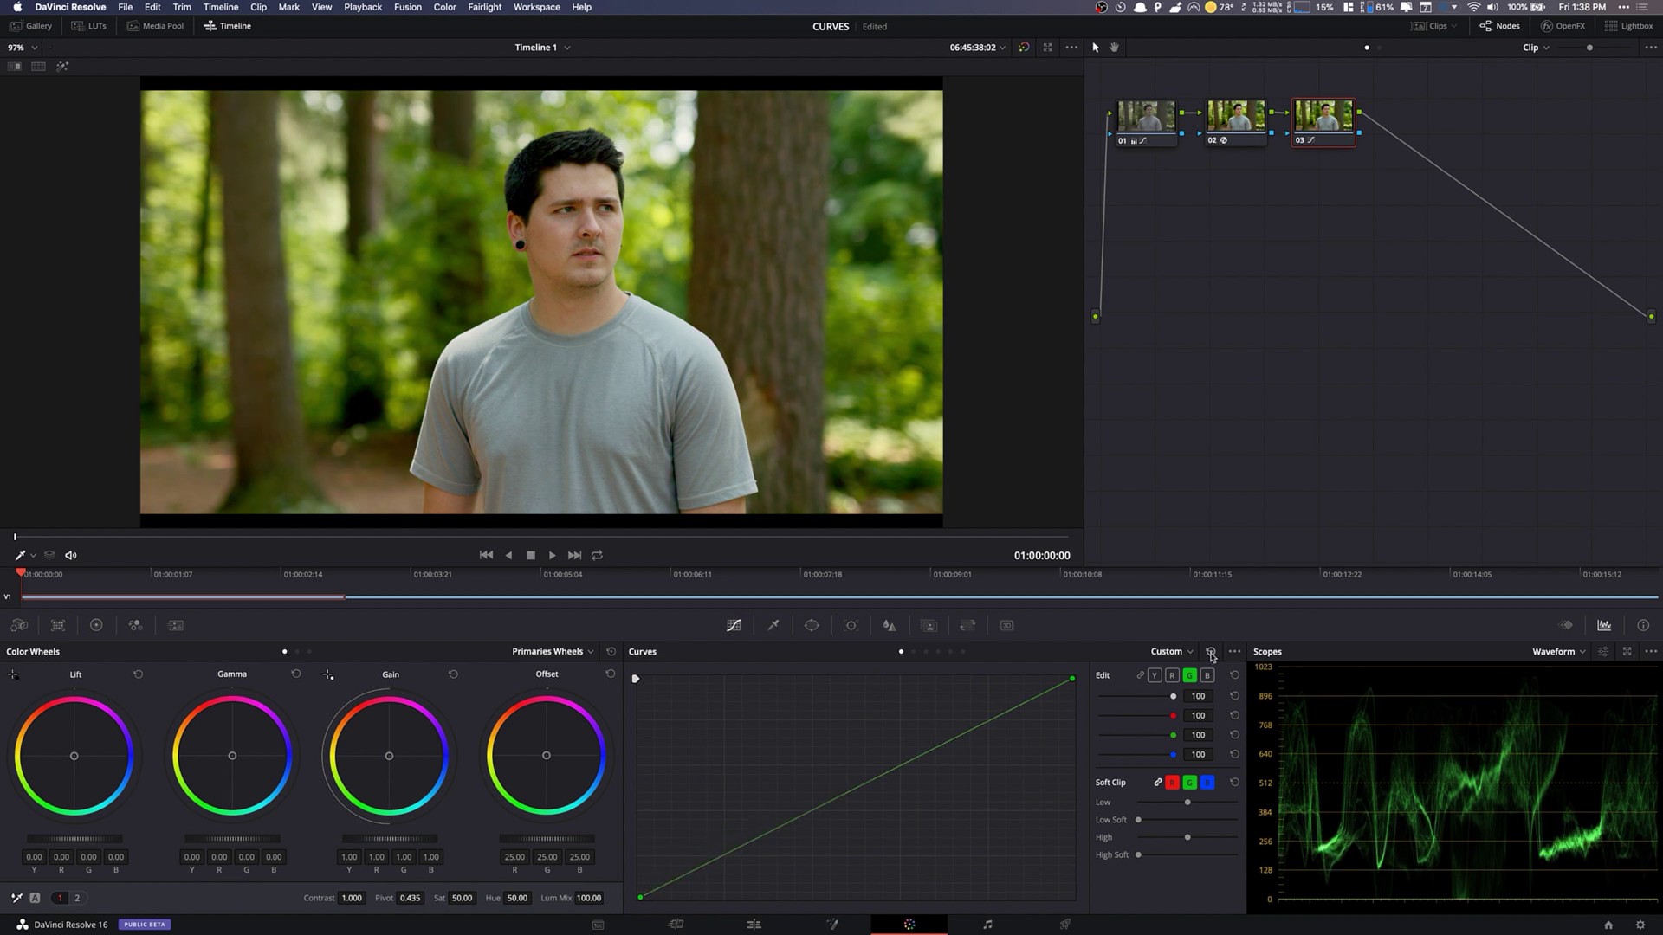
Step: Select the red curve for editing on node 03 and show all three RGB channels in the waveform scope
left_click(1178, 675)
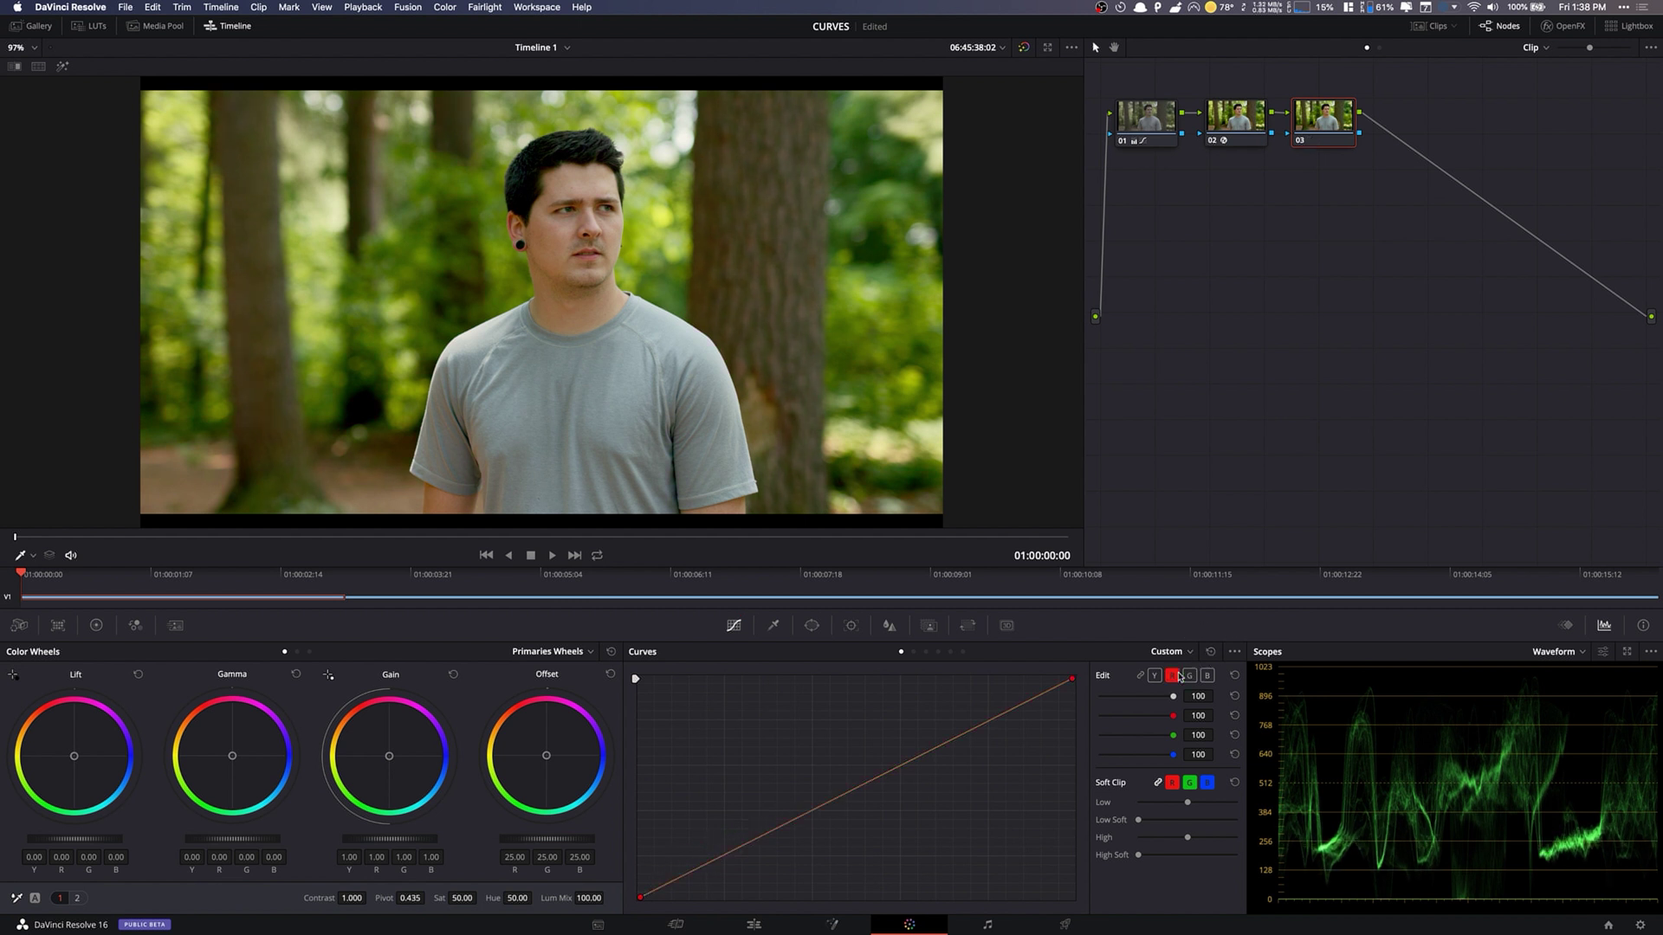
left_click(1581, 651)
left_click(1604, 662)
left_click(1602, 655)
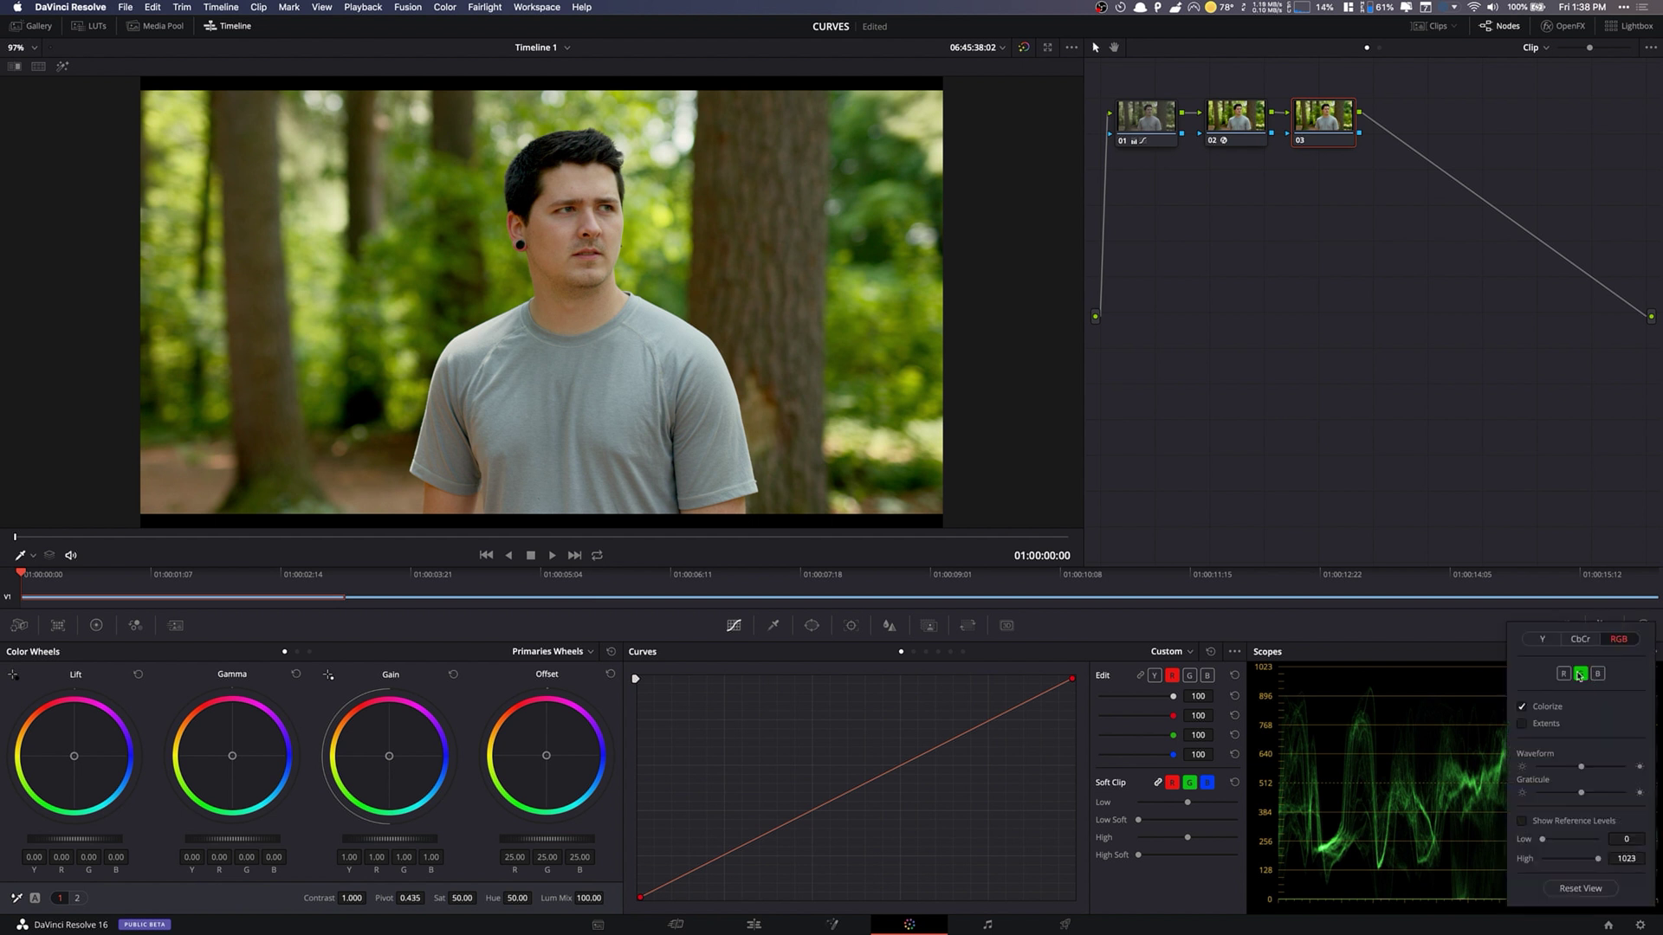
left_click(1598, 675)
left_click(1530, 647)
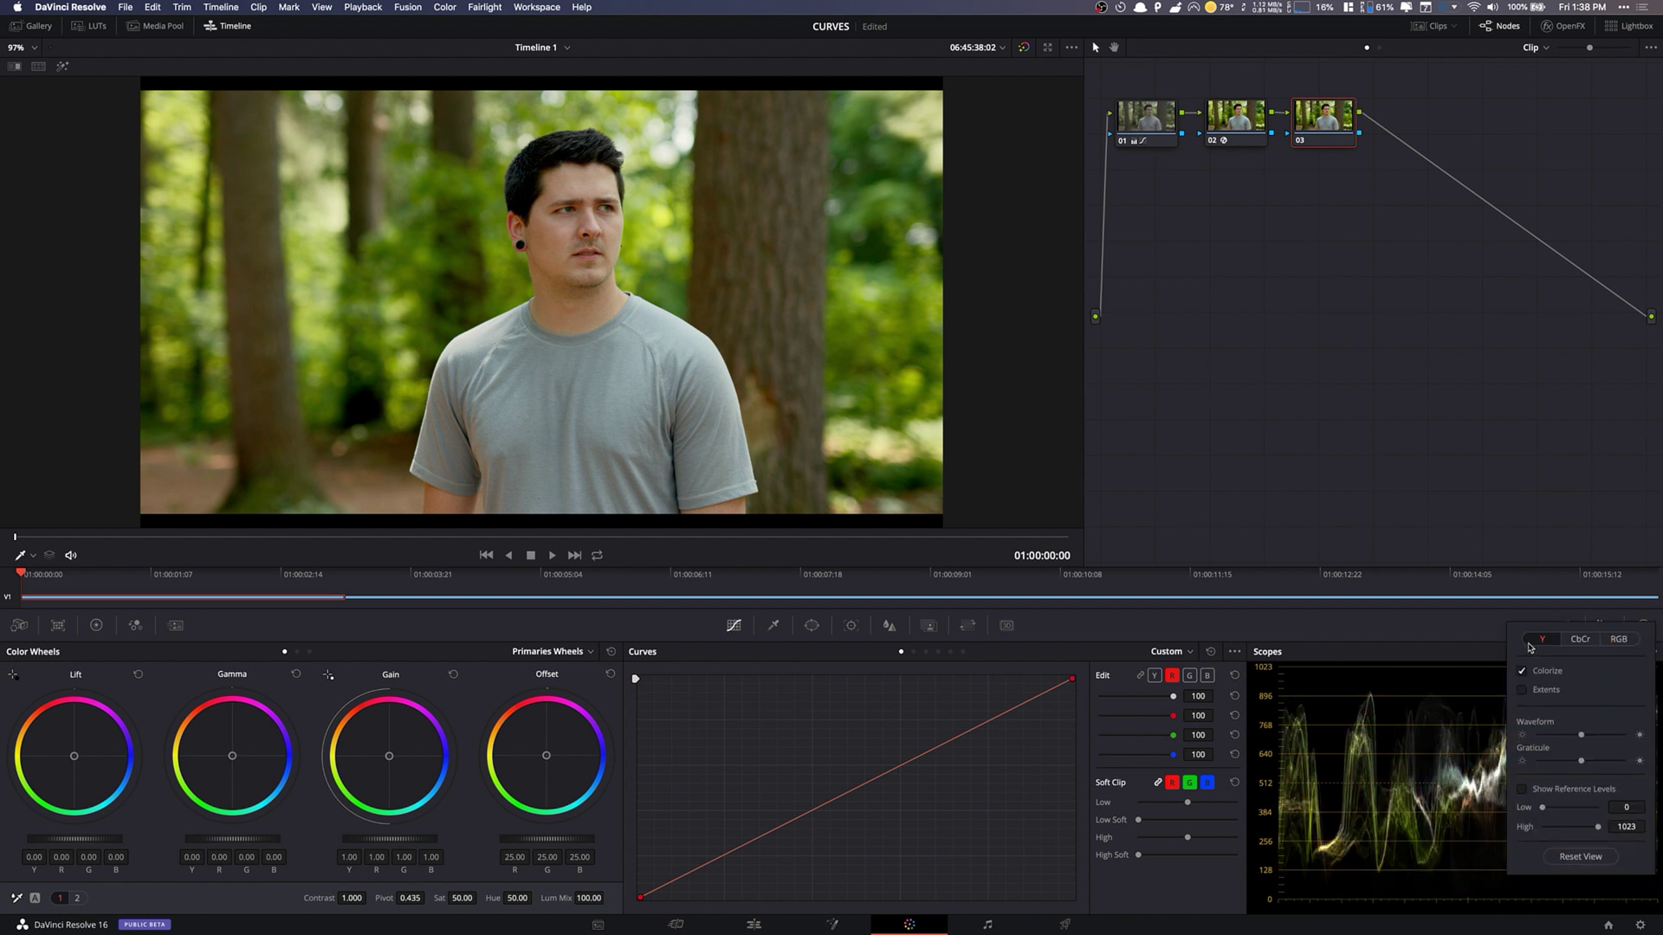
left_click(1618, 642)
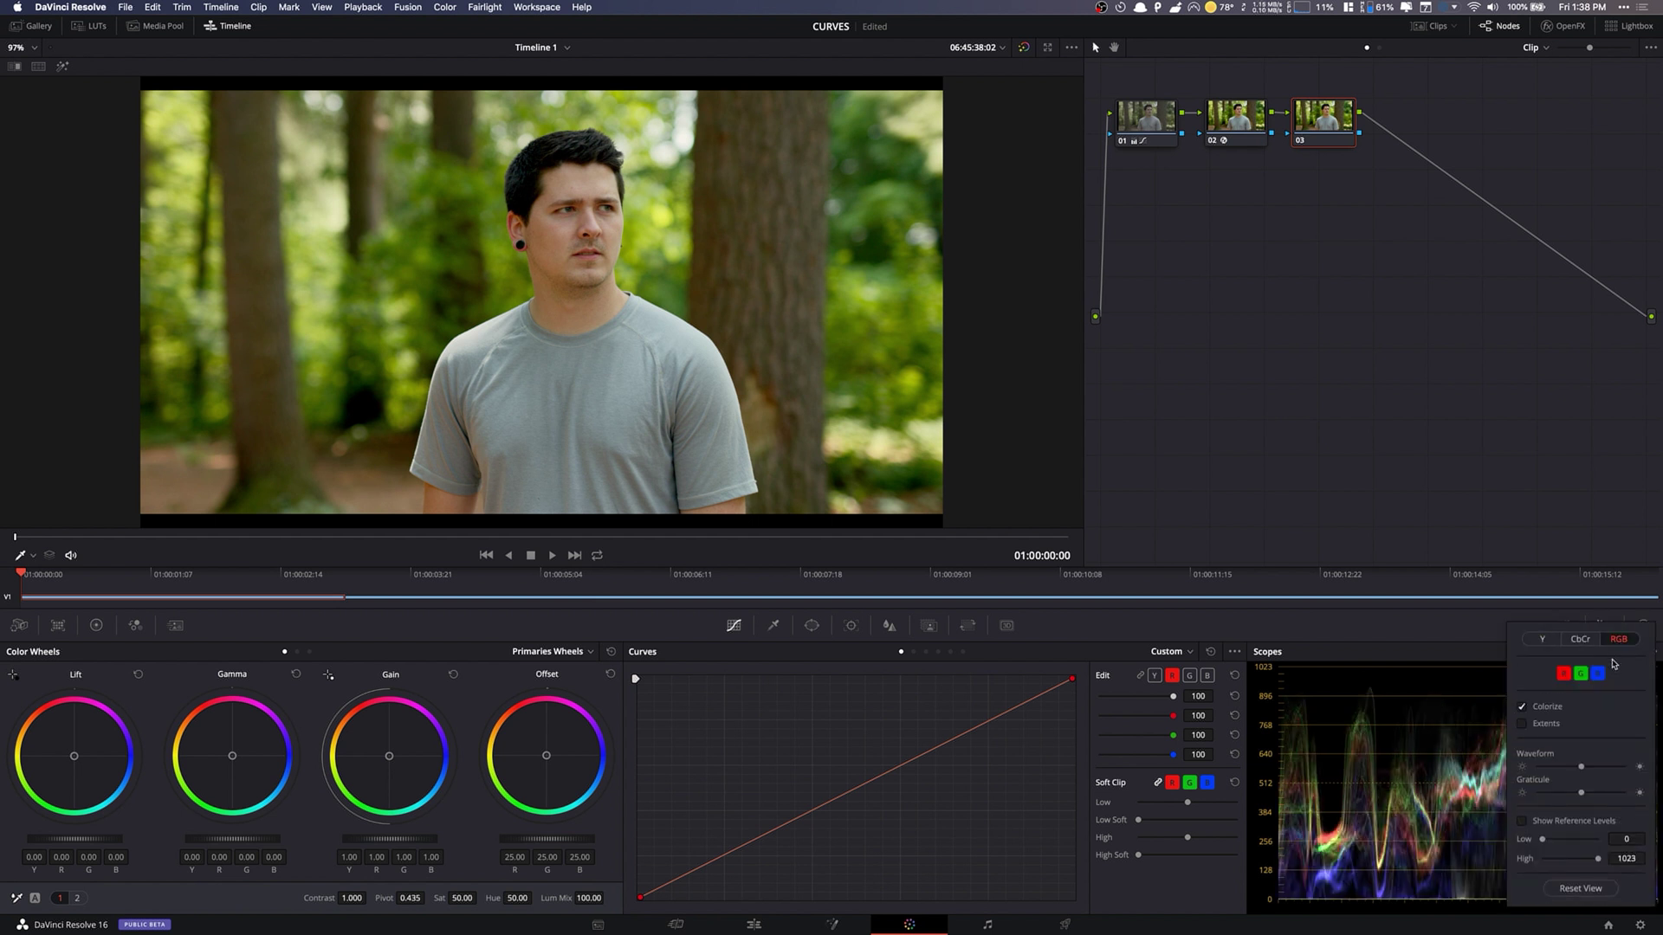
left_click(1428, 645)
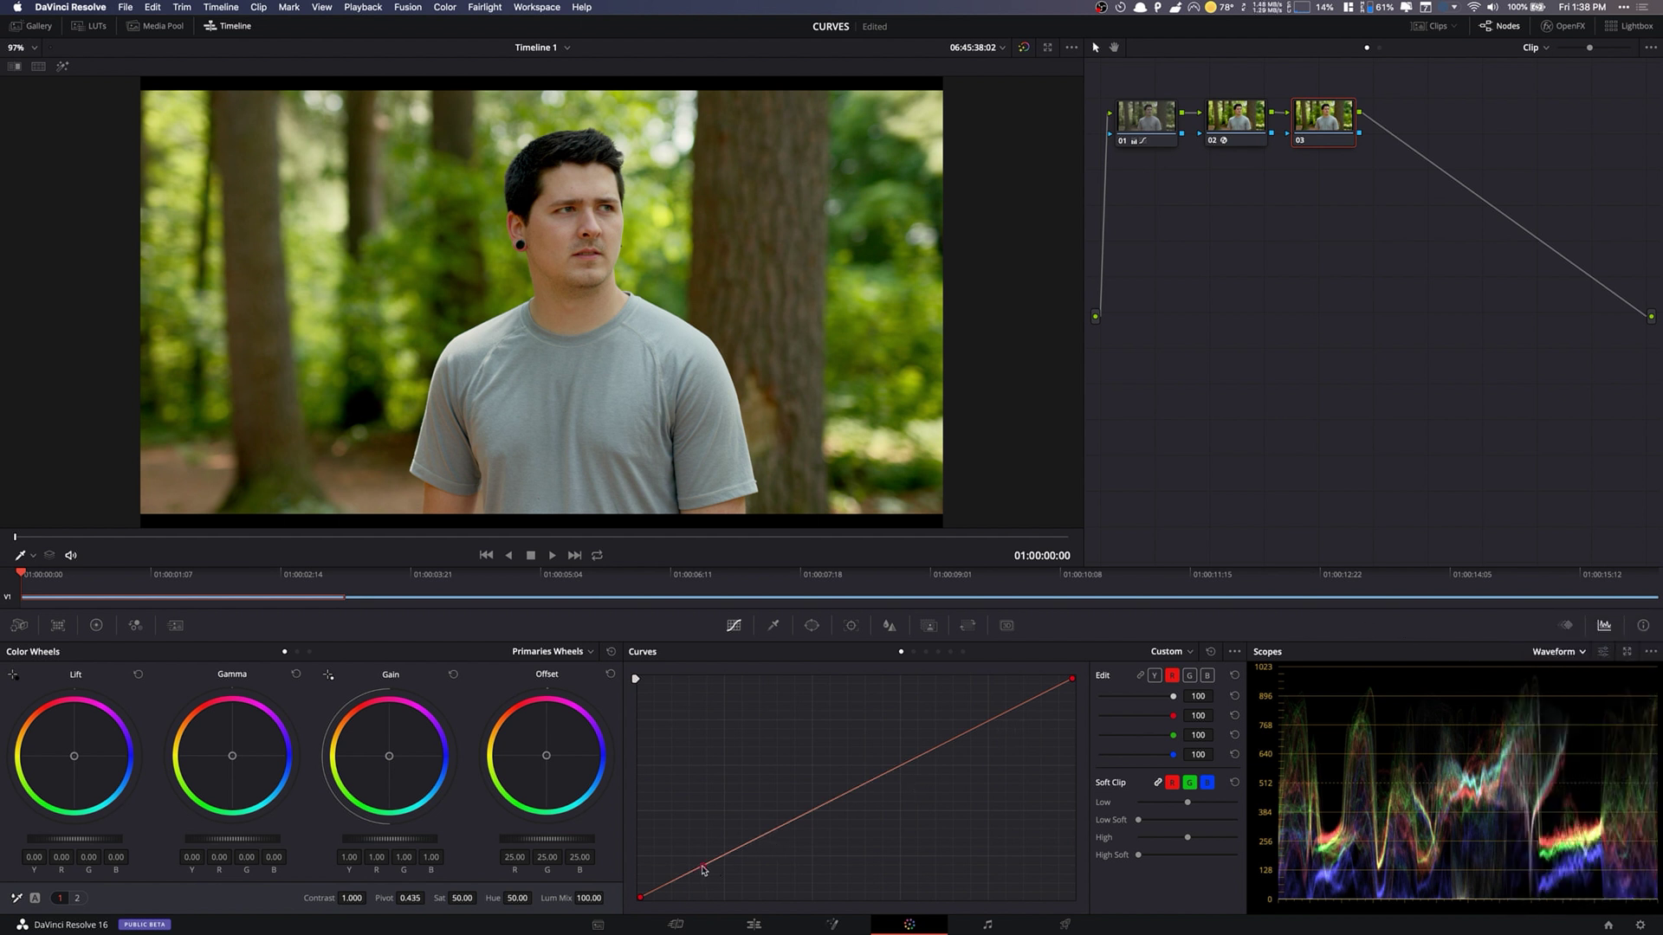
Step: Try slightly raising the shadows on node 03's red curve and the highlights on its green curve, and reset the curves
left_click_drag(705, 865, 702, 863)
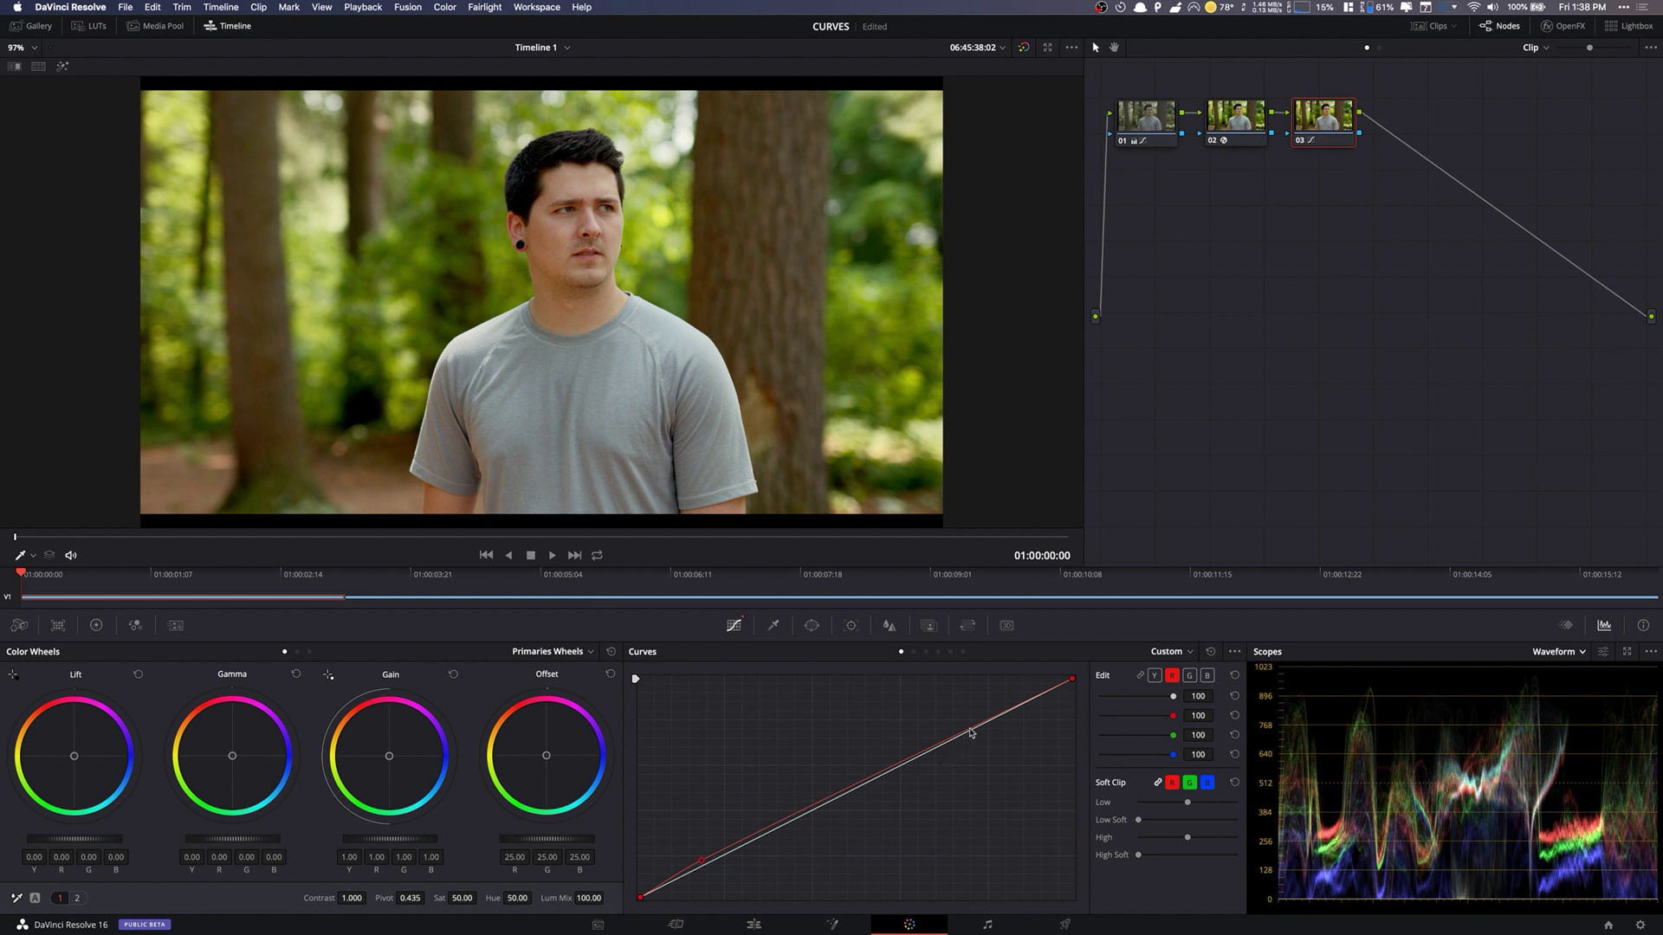
left_click(1190, 676)
left_click_drag(982, 728, 985, 714)
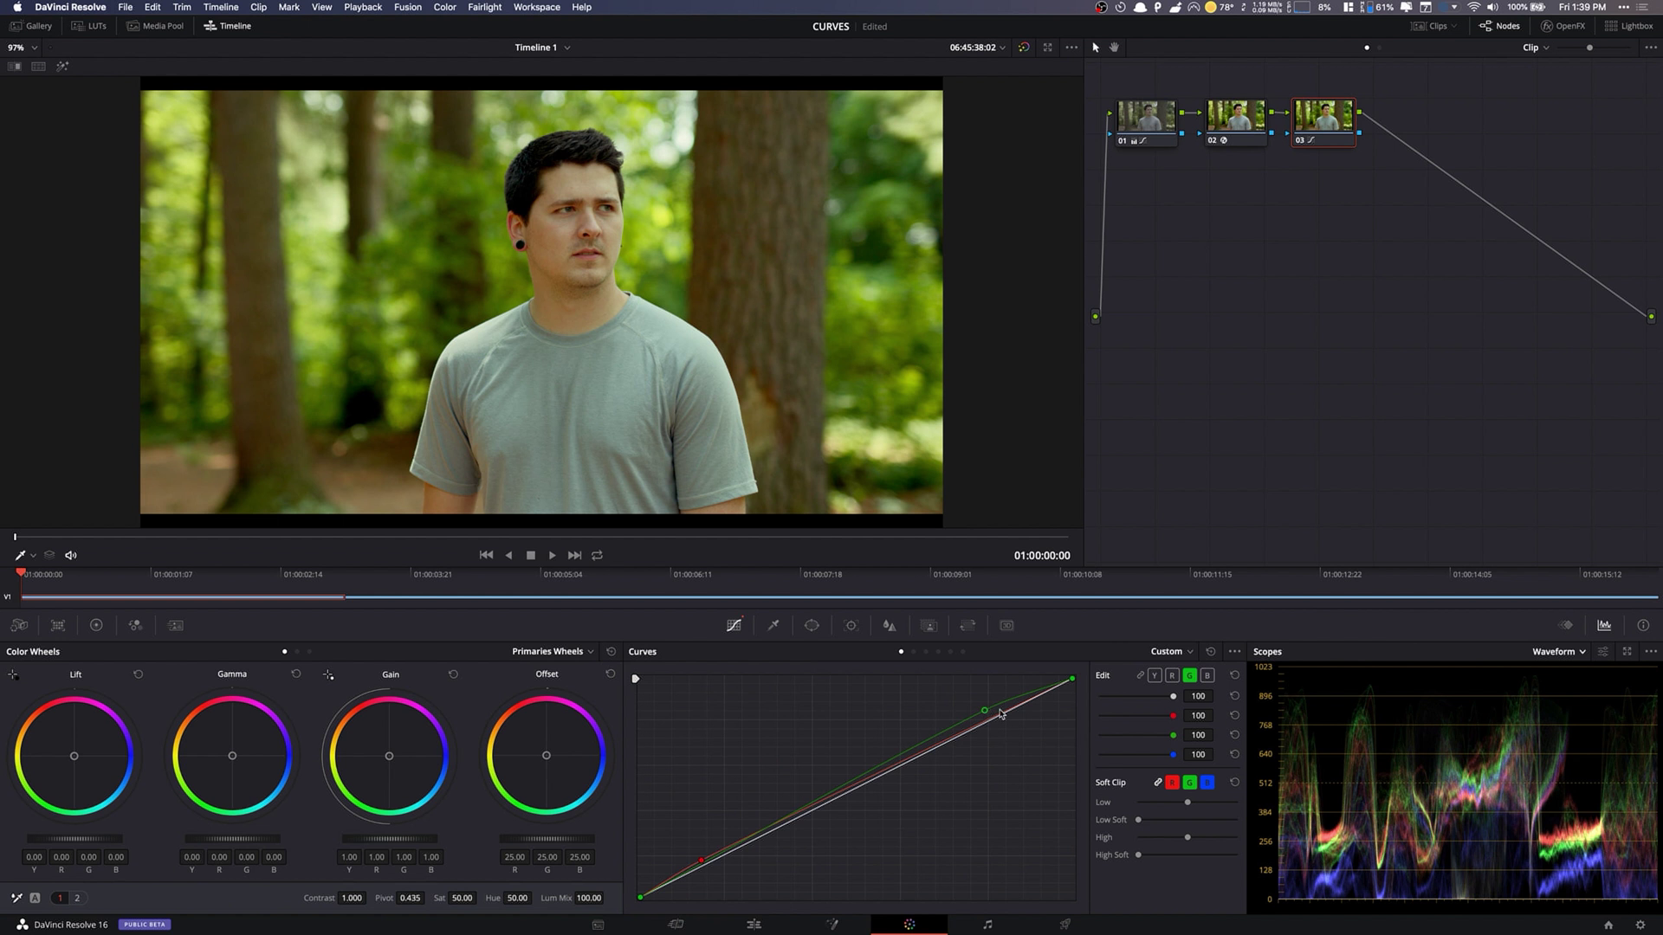
left_click(1211, 652)
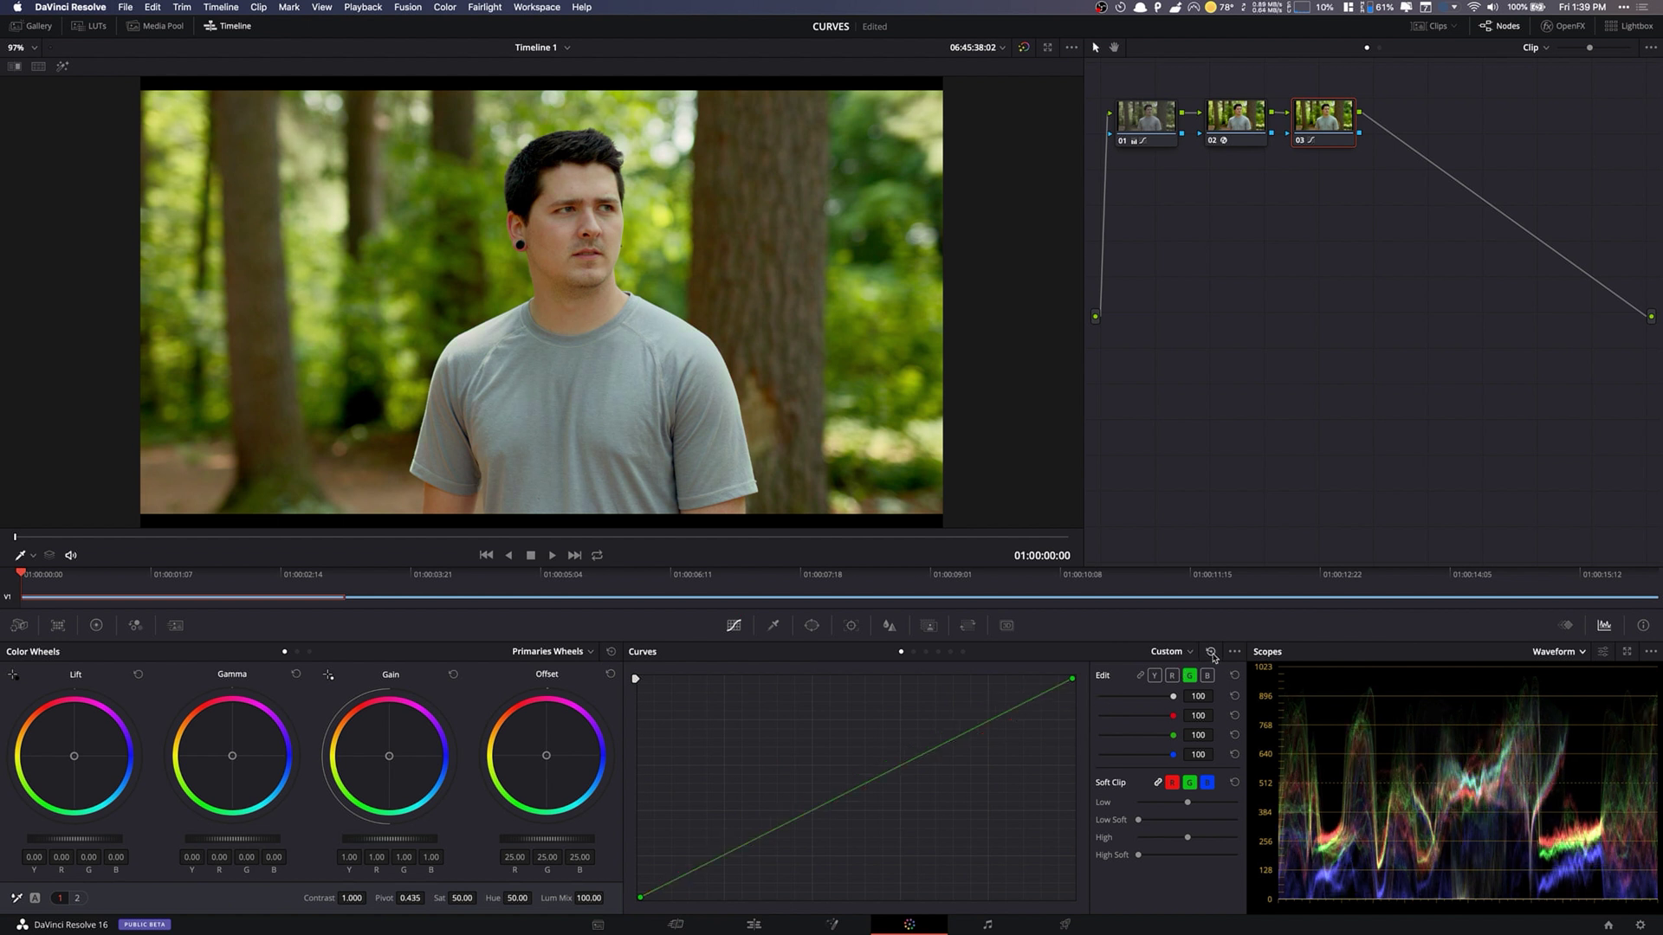
Step: Try raising the shadows and lowering the highlights on node 03's blue curve
left_click(1209, 676)
left_click_drag(708, 865, 706, 855)
left_click_drag(979, 726, 975, 740)
Step: Try raising the highlights and lowering the shadows on node 03's red curve, and reset all its curves
left_click(1172, 675)
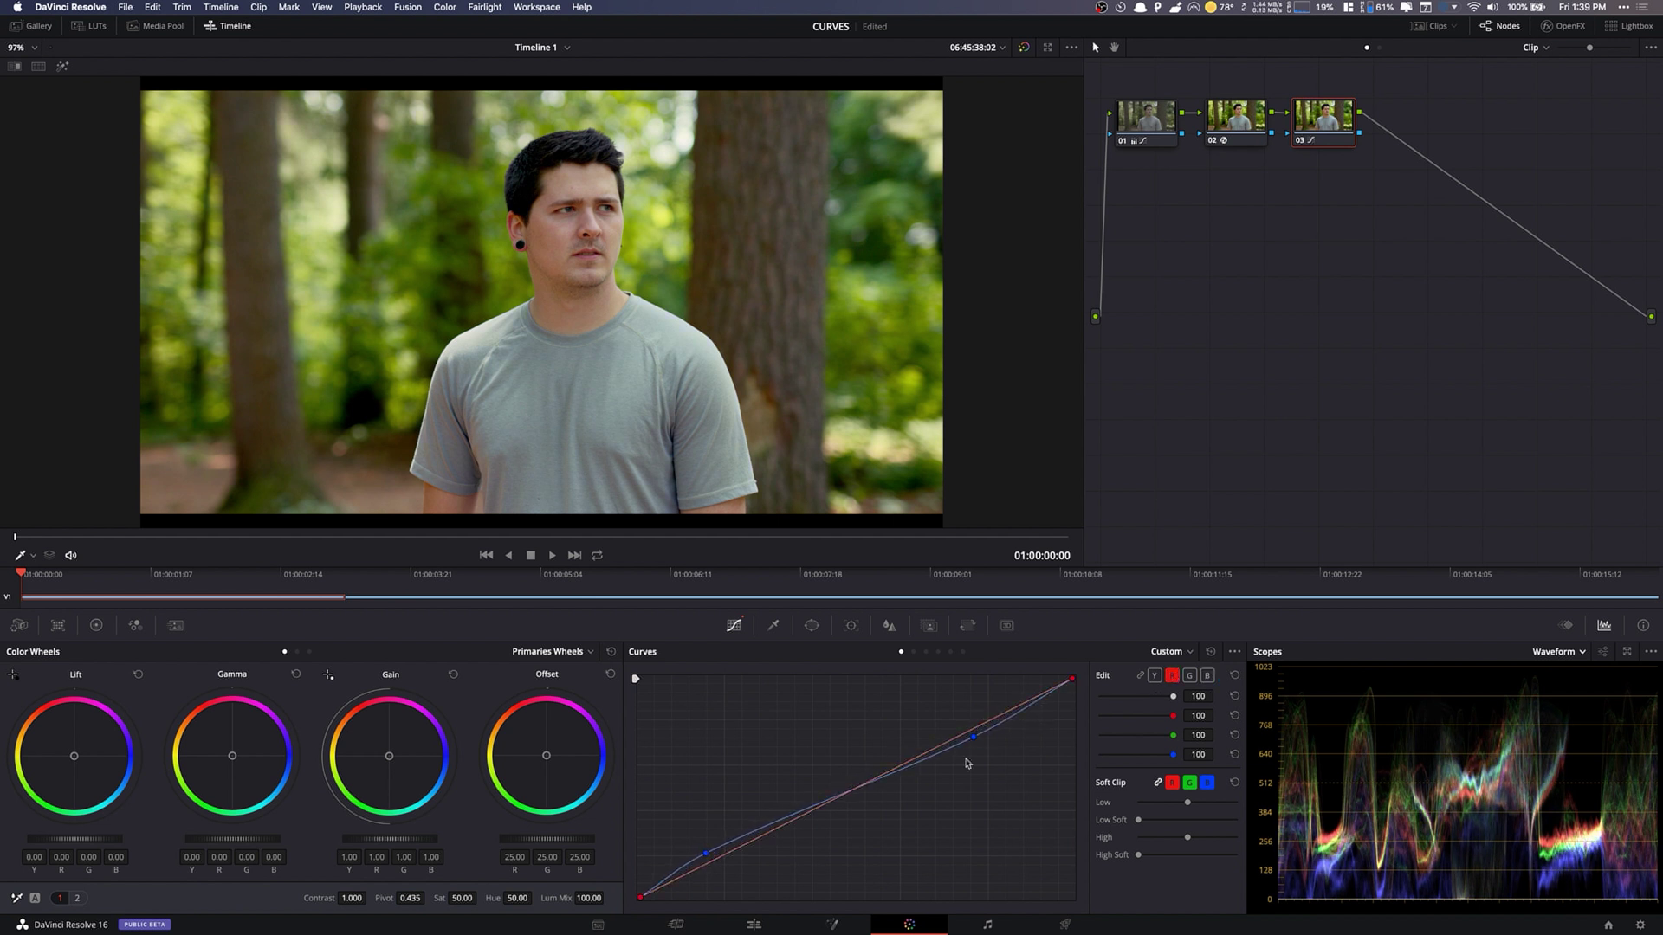
left_click_drag(964, 734, 959, 725)
left_click_drag(736, 845, 745, 853)
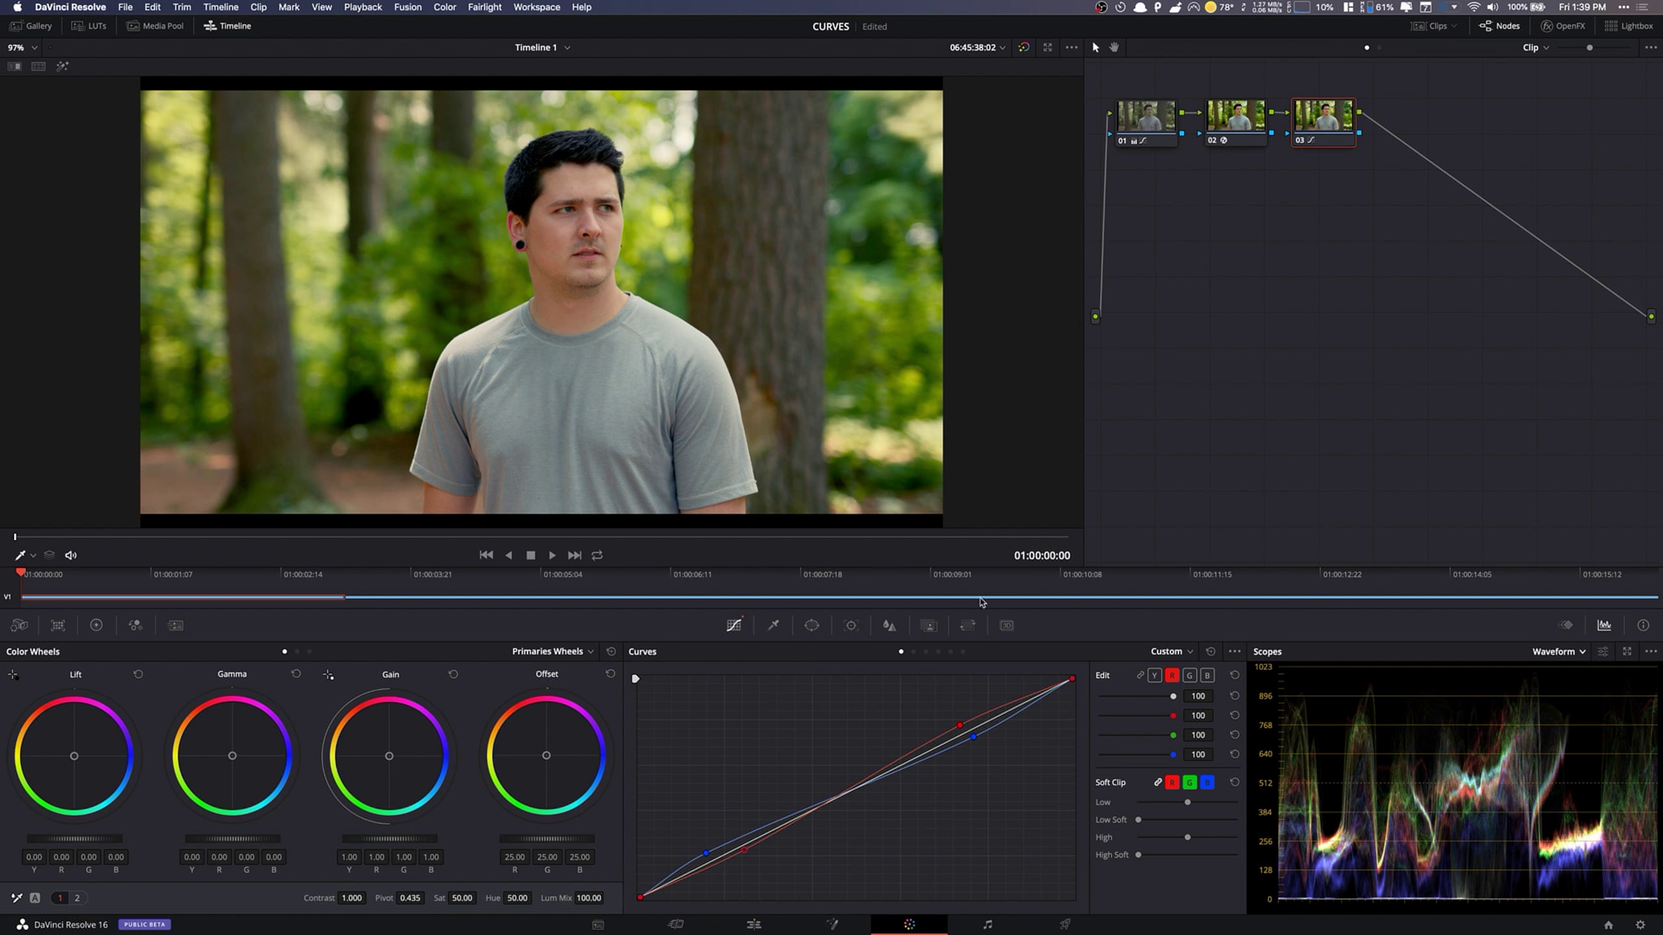
left_click(1211, 652)
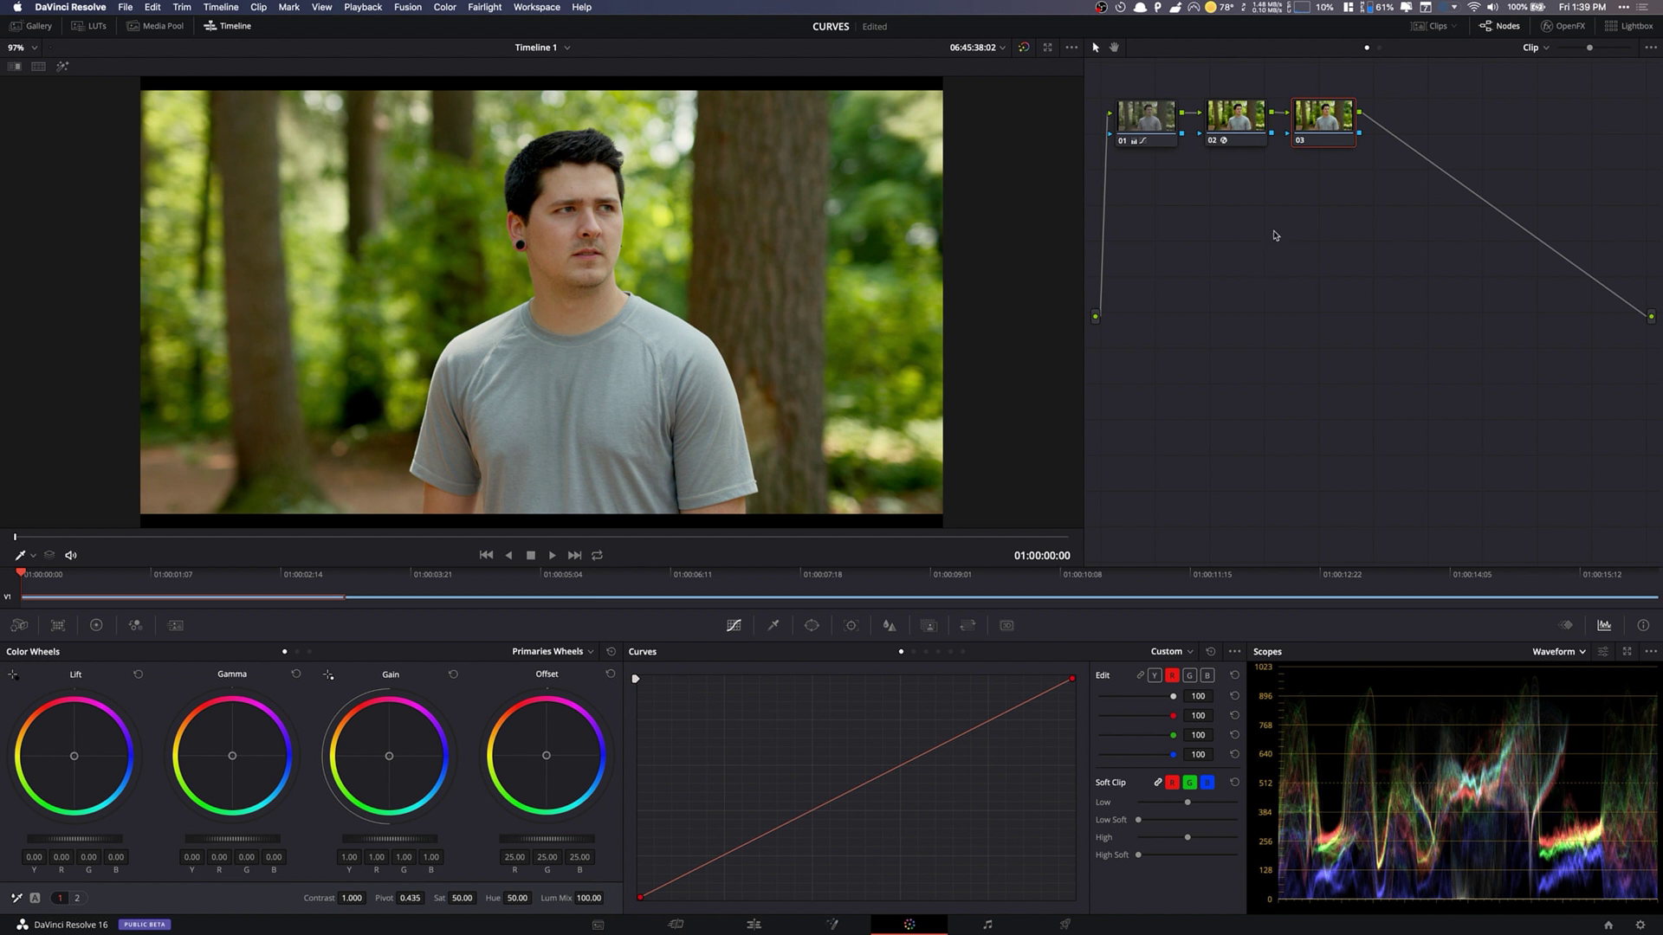
Step: Delete node 03 and make node 01 the active node
key("Delete")
left_click(1158, 121)
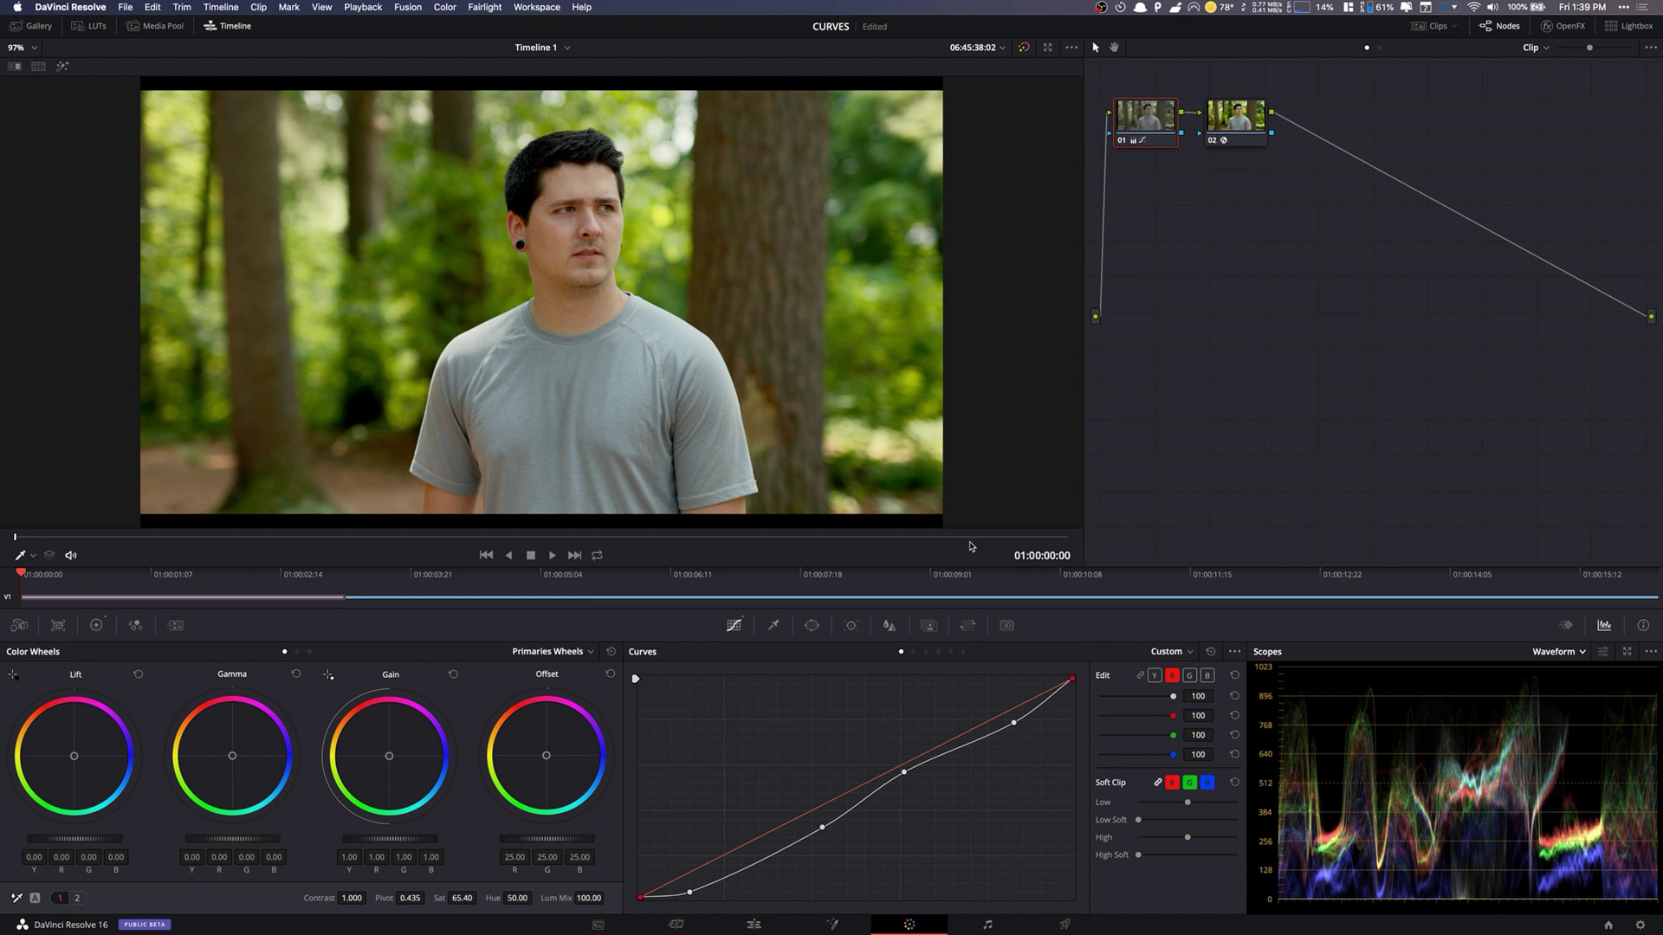
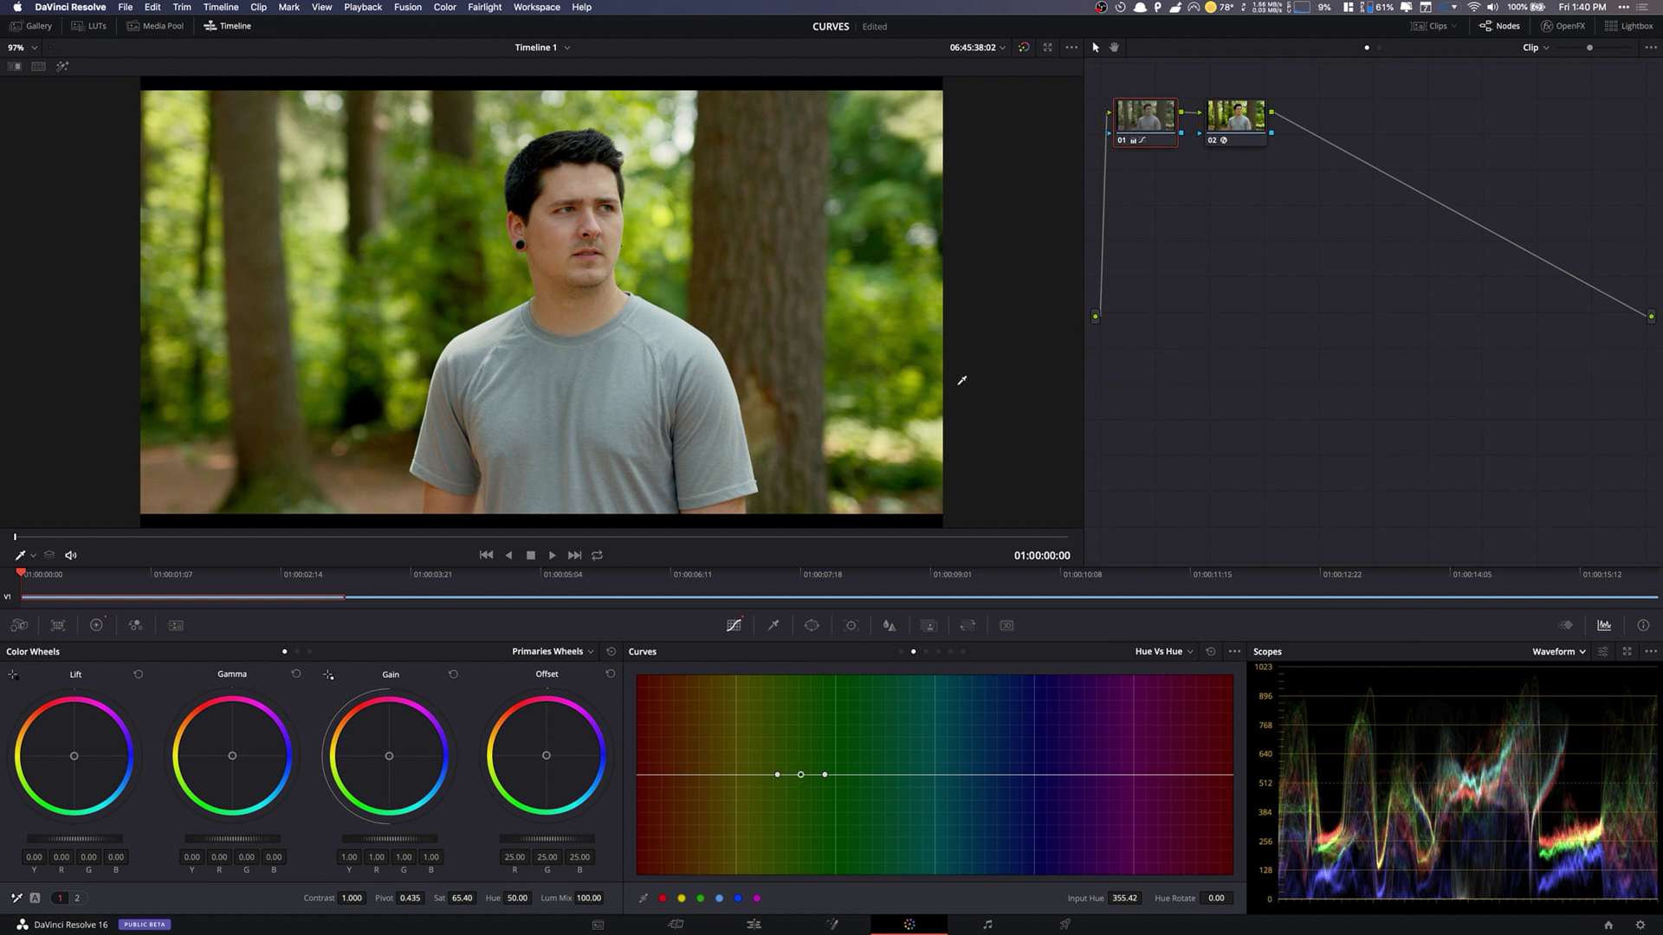
Step: Try shifting the foliage greens on node 01's Hue Vs Hue curve to a hue rotation of 49.51 across a widened range, and reset the curve
left_click(800, 774)
left_click_drag(800, 775, 917, 771)
mouse_move(807, 770)
left_mouse_down()
mouse_move(806, 786)
mouse_move(810, 750)
mouse_move(811, 766)
mouse_move(722, 773)
mouse_move(807, 759)
left_mouse_up()
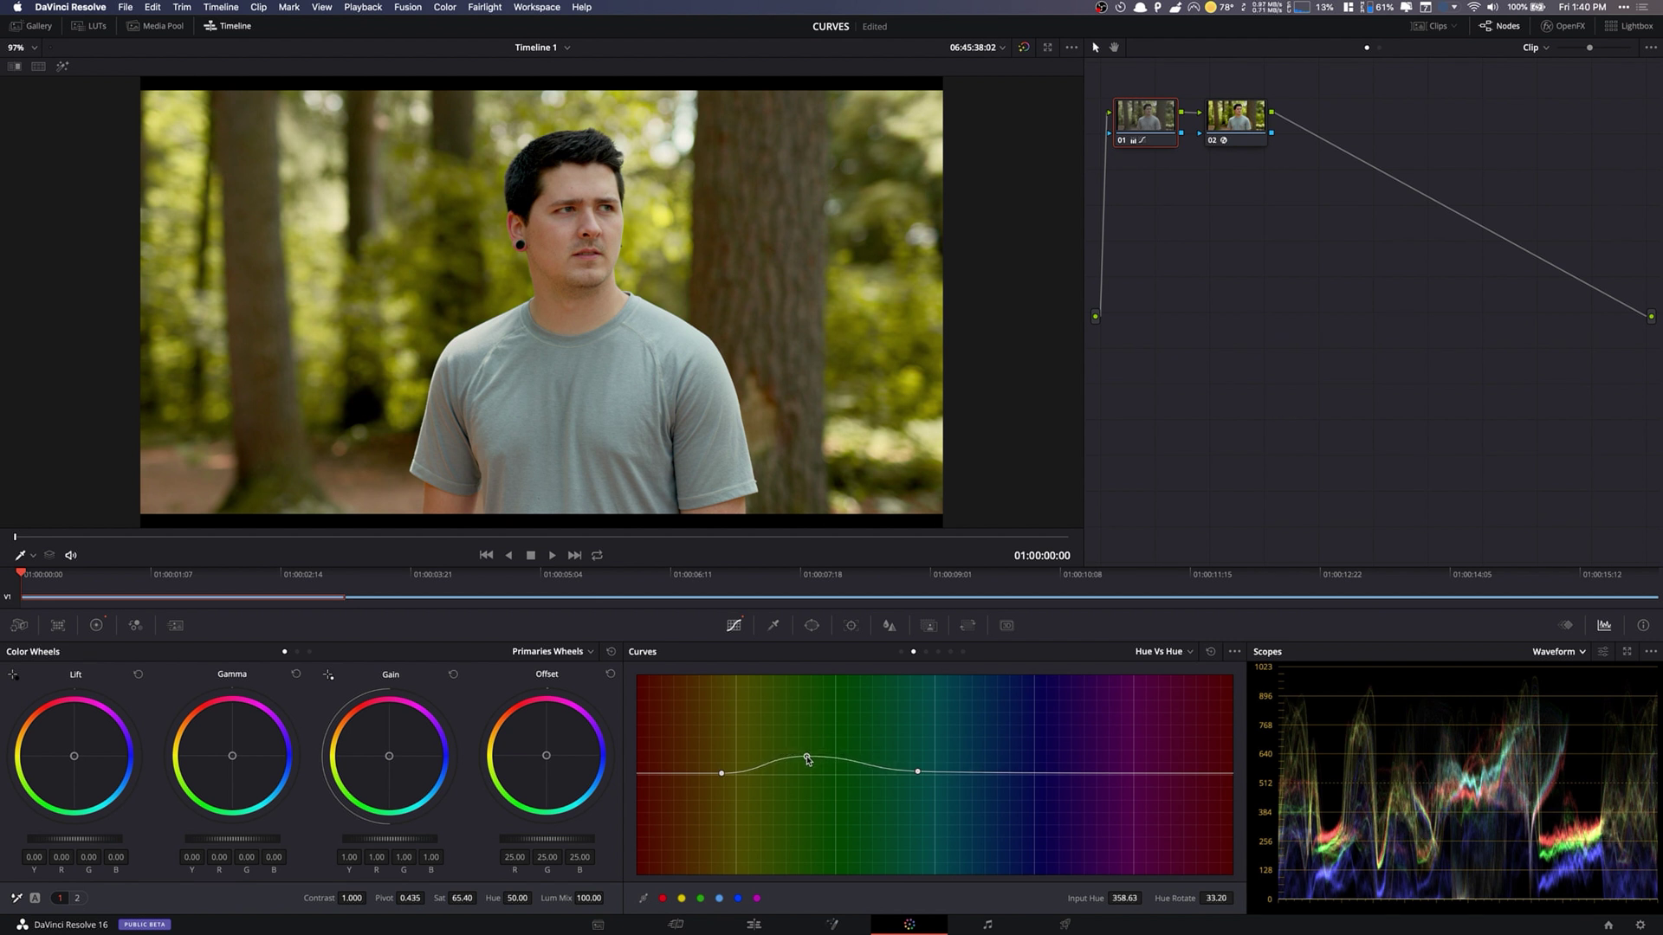
left_click_drag(807, 759, 770, 751)
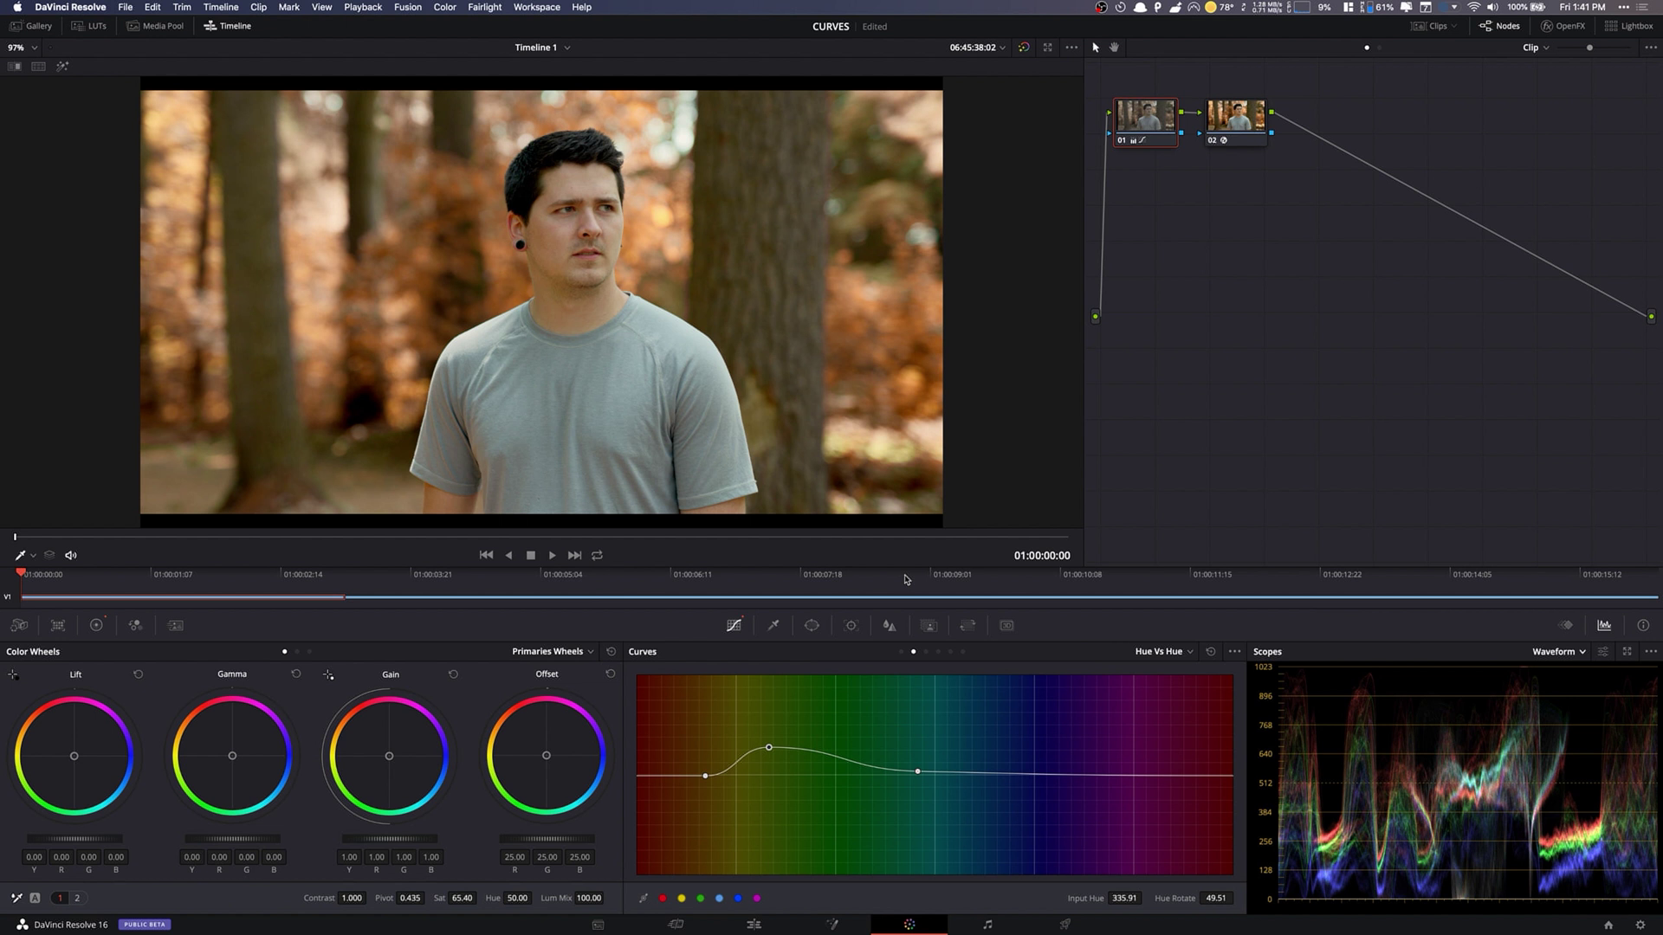
left_click(1211, 651)
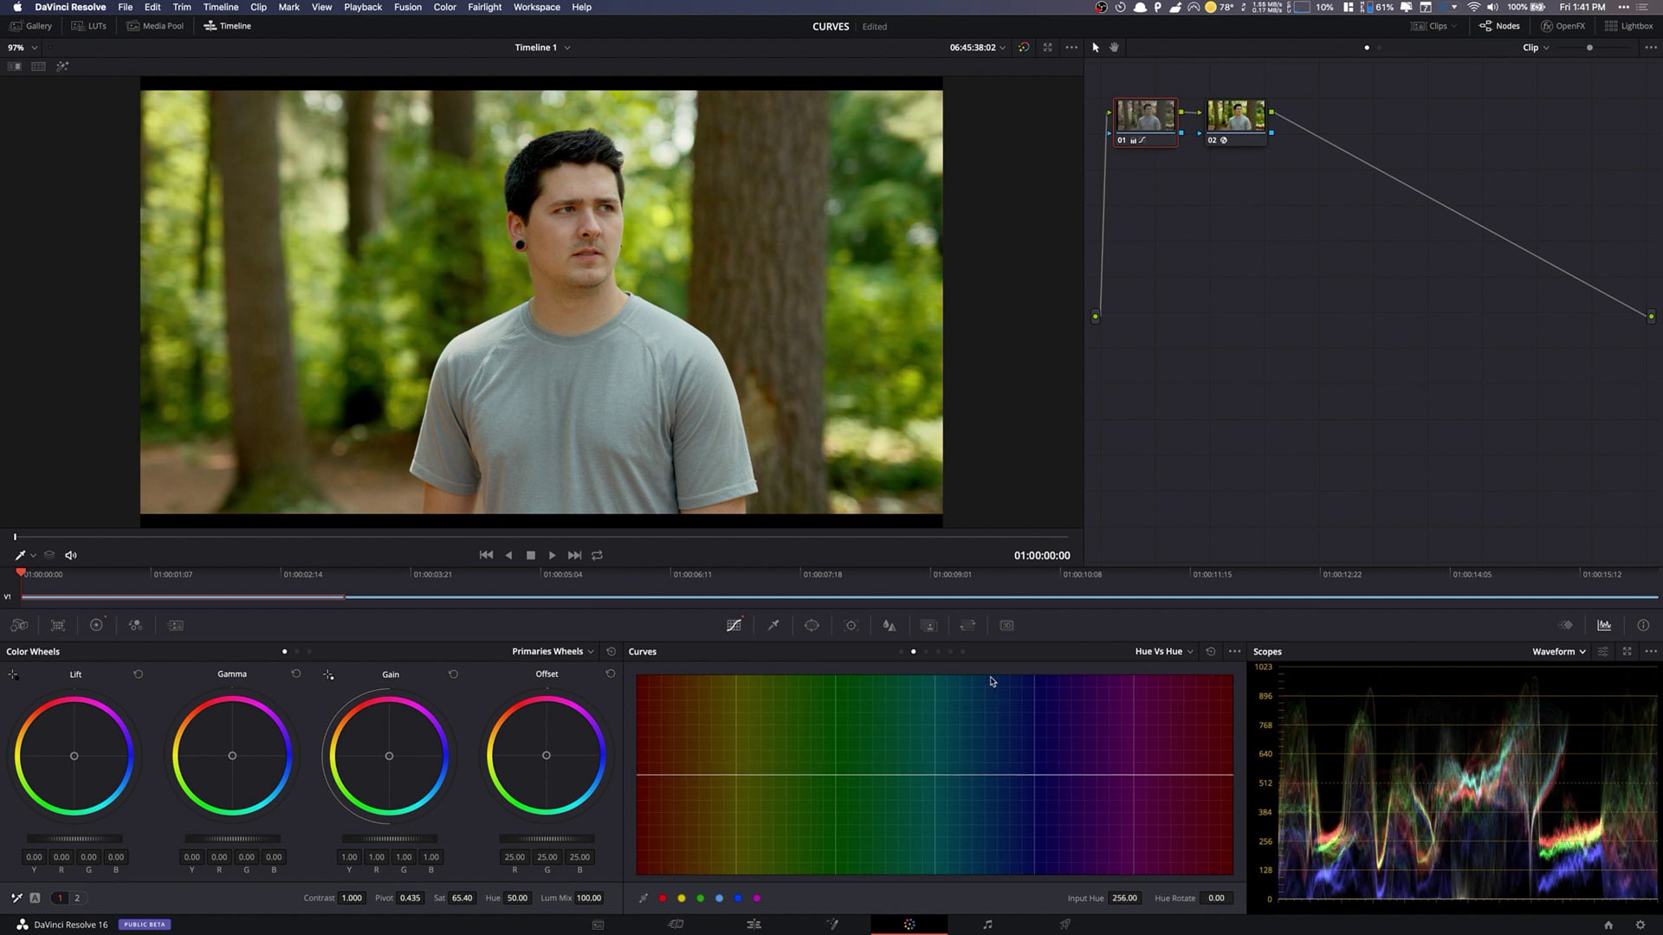
Step: Sample the green foliage on node 01's Hue Vs Sat curve, widen its range and try lowering its saturation to 0.49
left_click(925, 653)
left_click(874, 305)
left_click_drag(779, 775, 865, 778)
left_click_drag(754, 775, 795, 829)
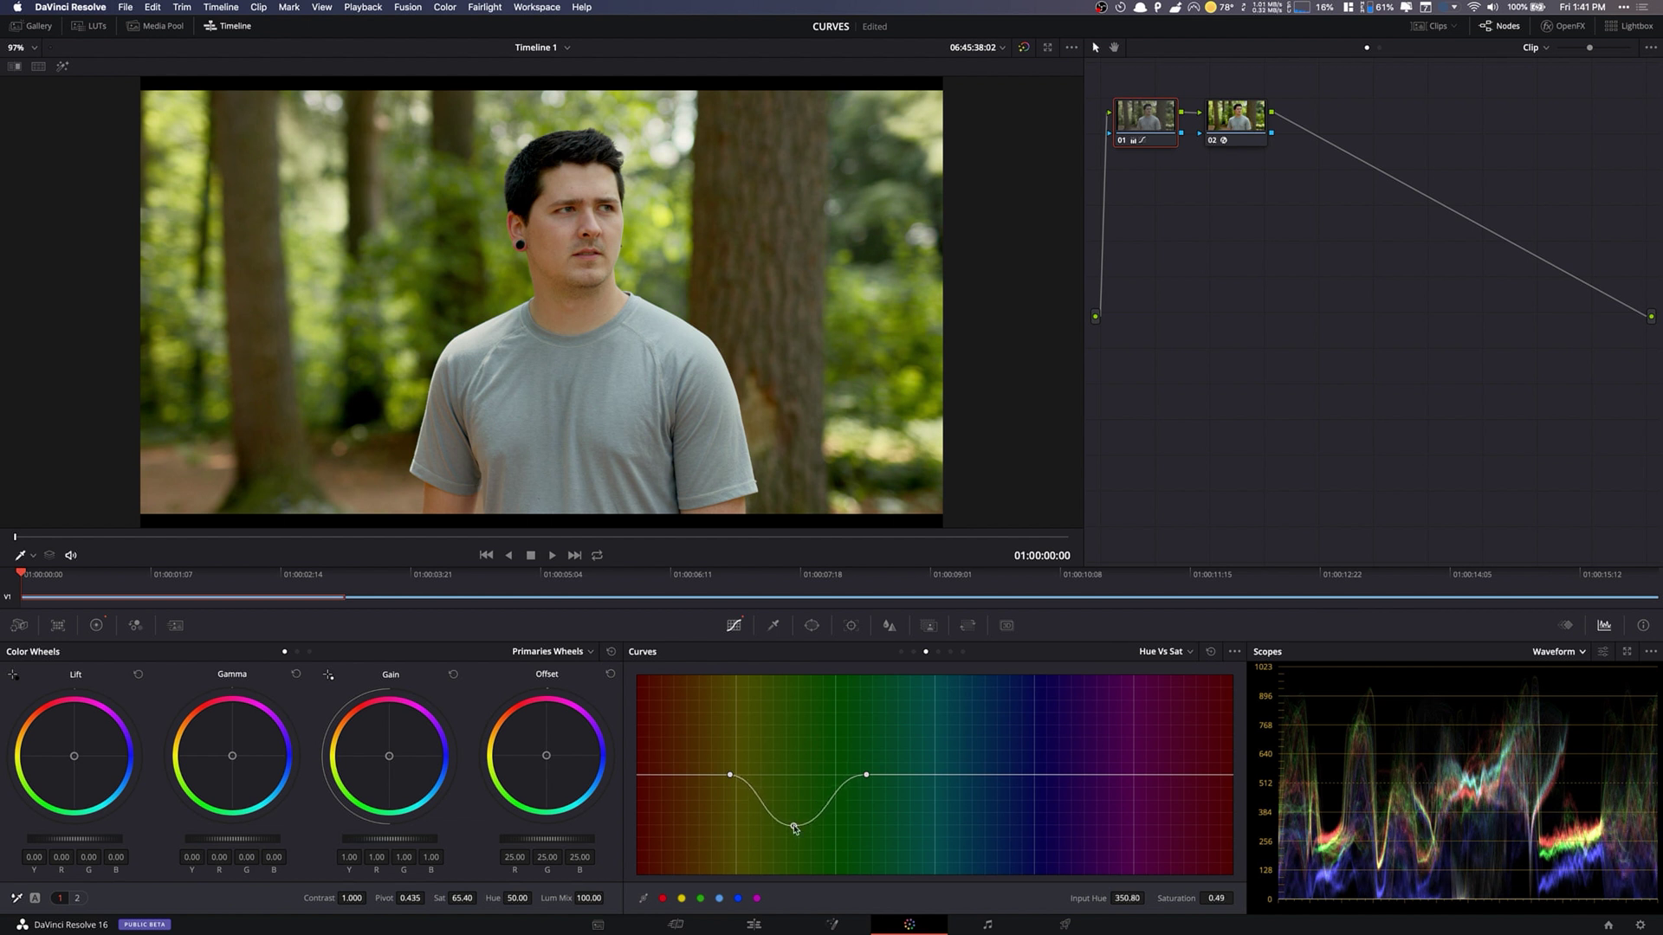
Step: Try widening the Hue Vs Sat range further and raising the greens' saturation to 1.55, and reset the curve
left_click_drag(867, 775, 900, 776)
left_click_drag(730, 775, 699, 777)
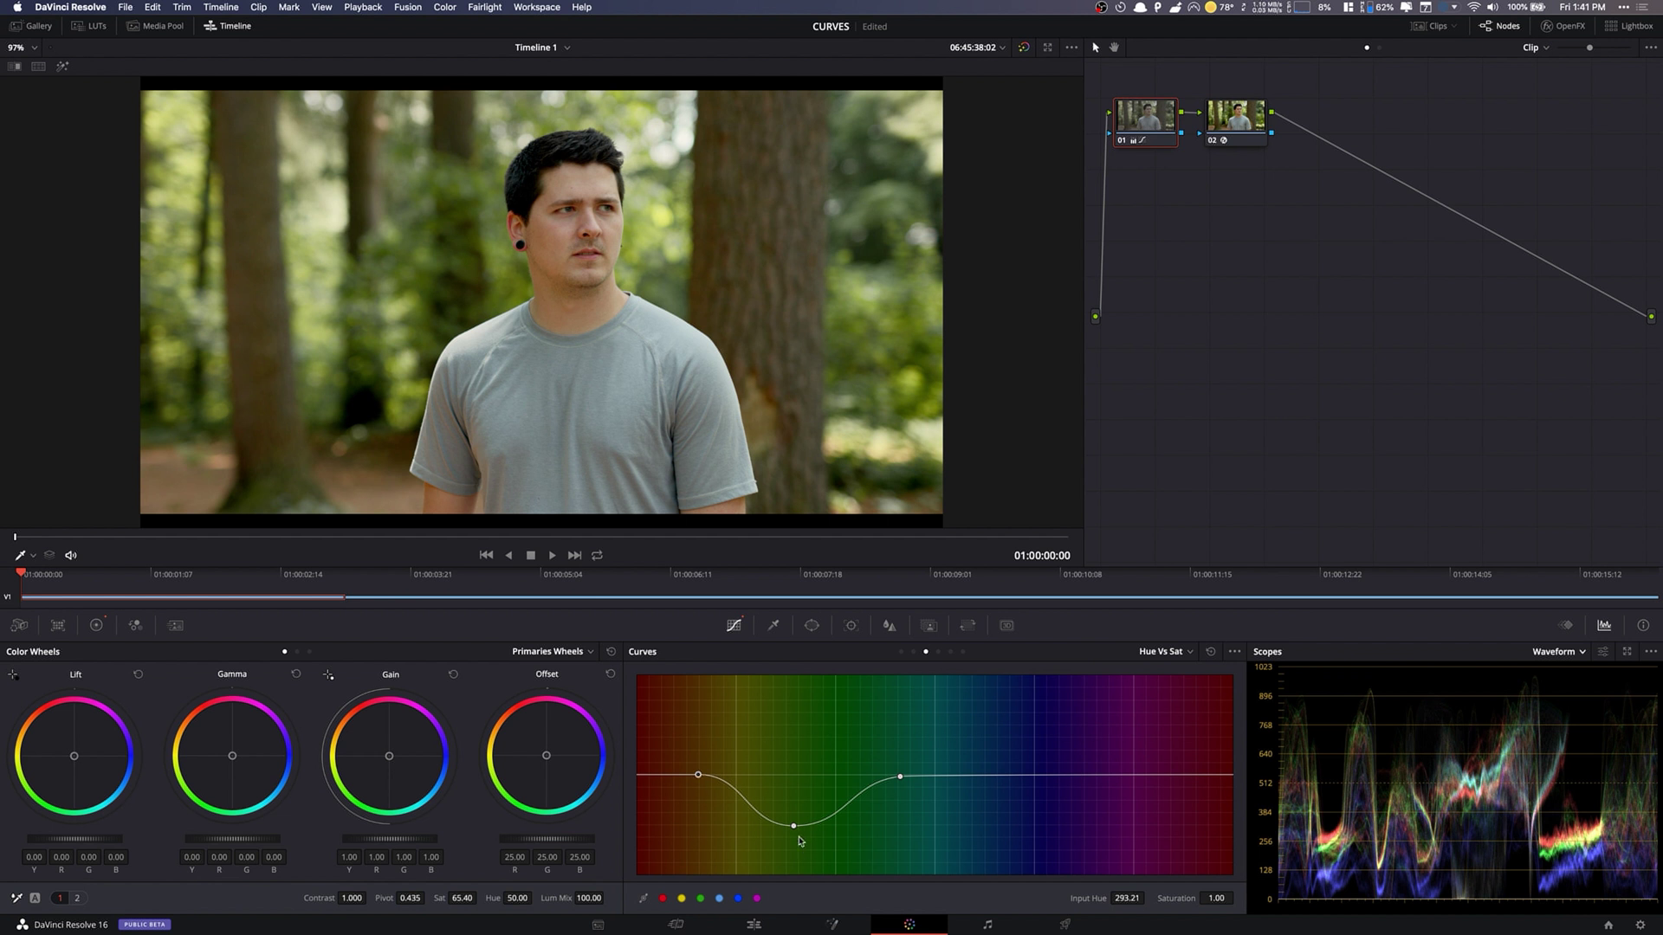
left_click_drag(793, 826, 797, 723)
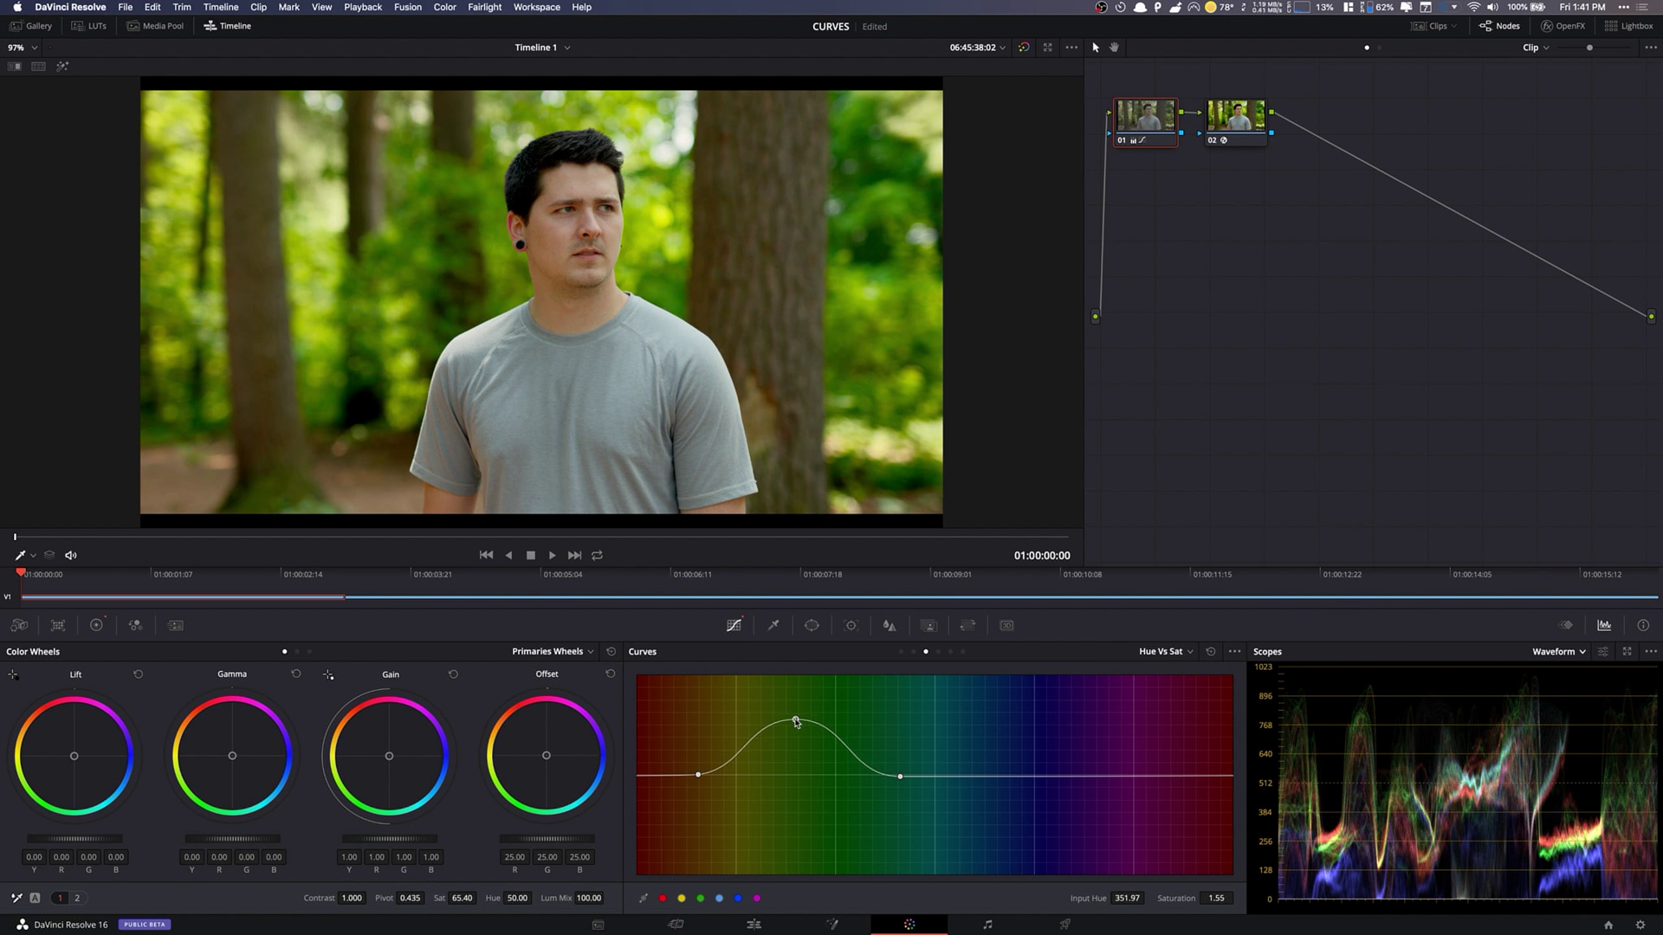
left_click(1211, 651)
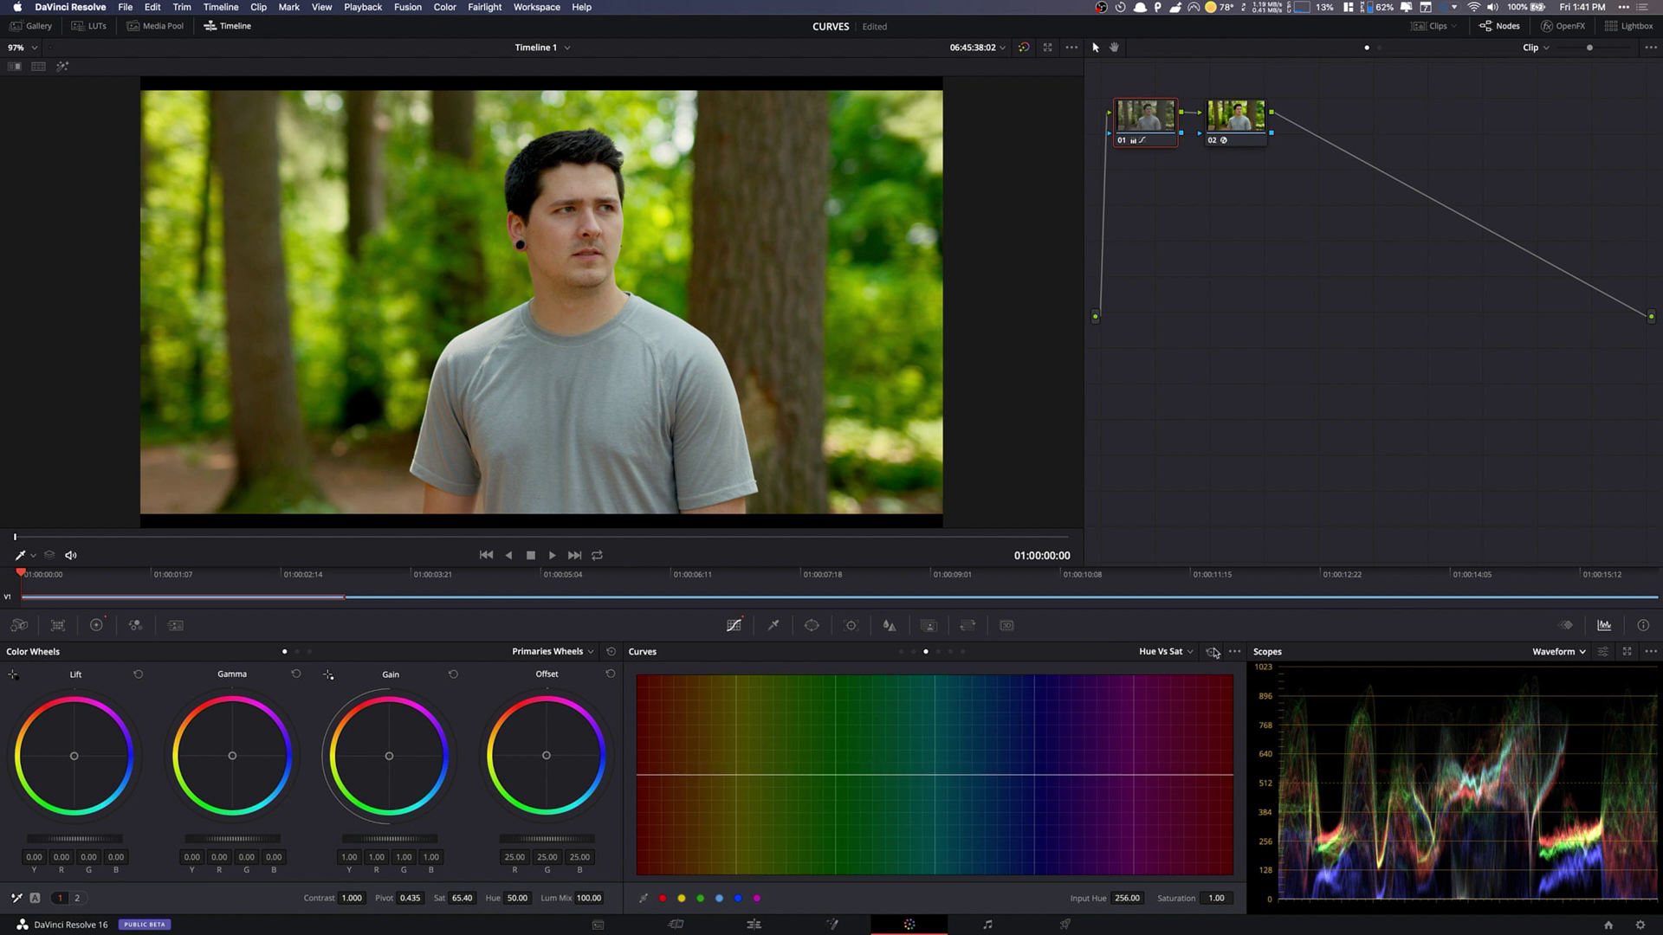
Step: Sample the green foliage on node 01's Hue Vs Lum curve, widen its range and try lowering its lum gain to 0.19
left_click(938, 652)
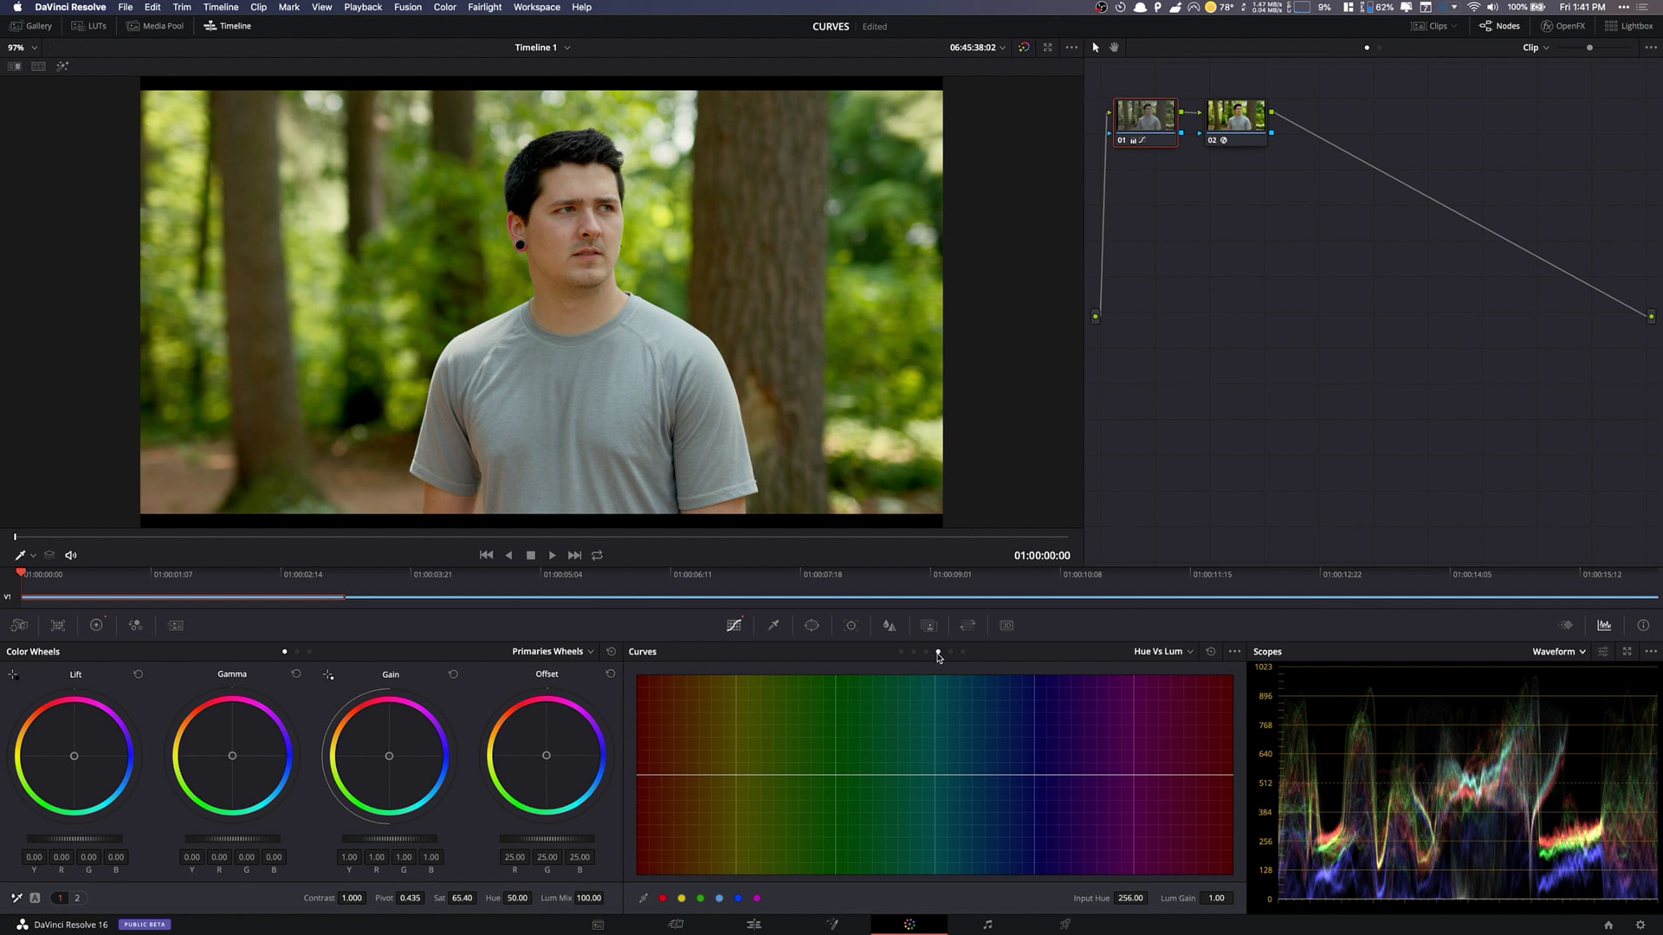
left_click(879, 272)
left_click_drag(818, 777, 886, 776)
left_click_drag(762, 775, 808, 857)
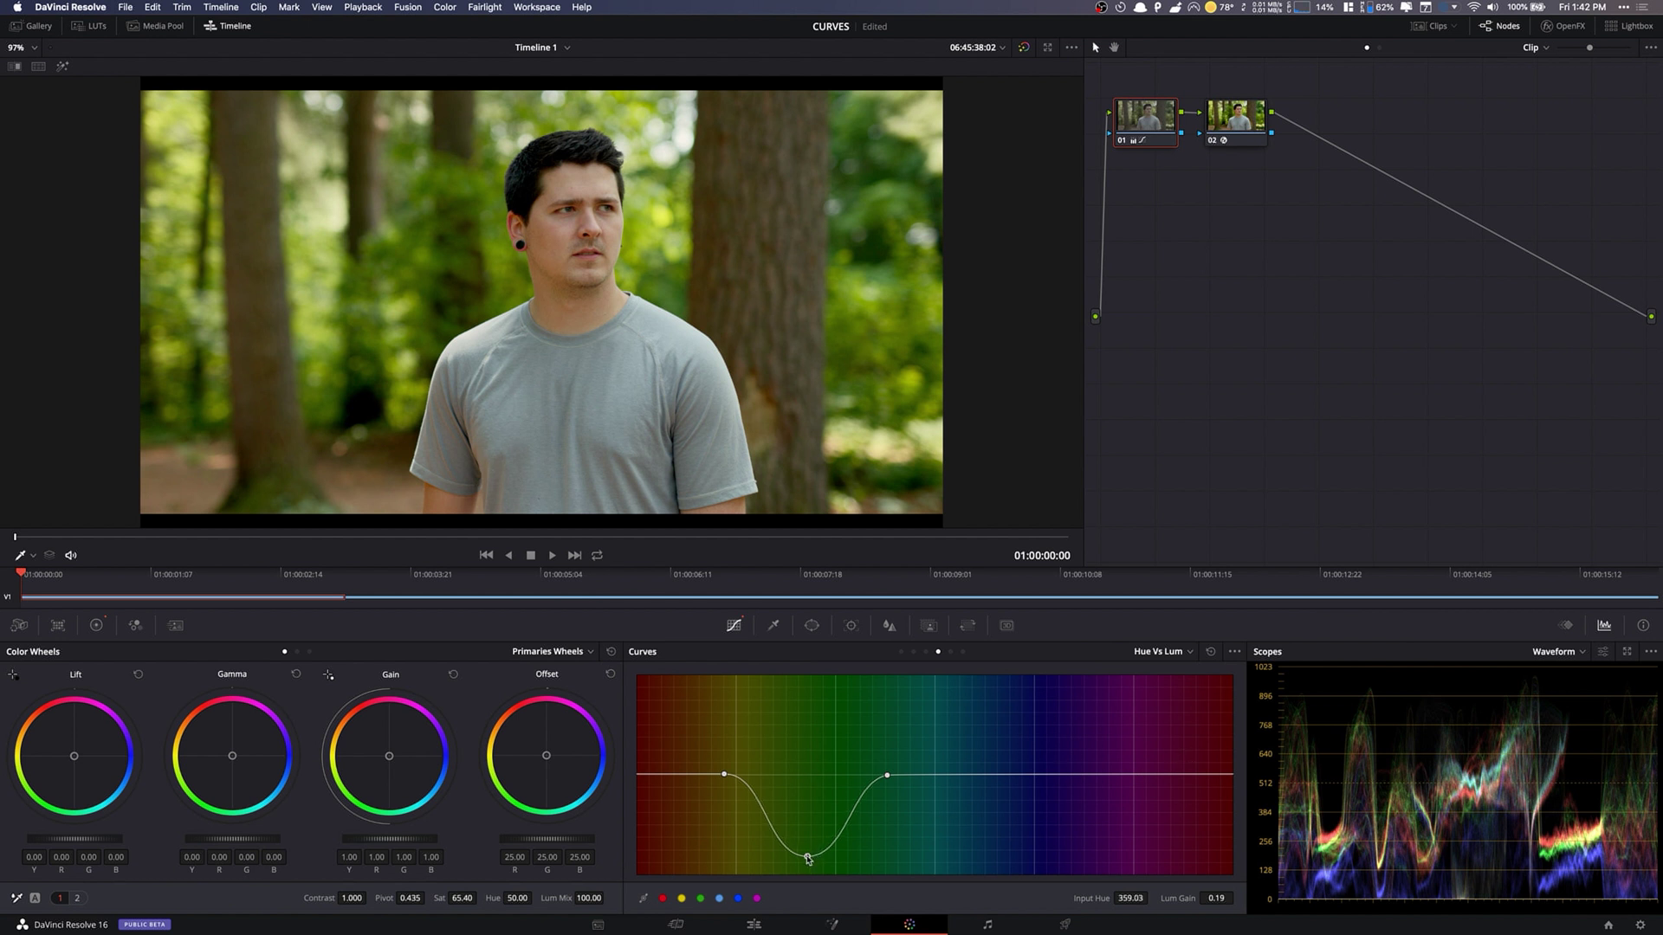
Step: Try widening the Hue Vs Lum dip on both sides with a green lum gain of 0.22, and reset the curve
mouse_move(808, 856)
left_mouse_down()
mouse_move(814, 760)
mouse_move(795, 709)
mouse_move(805, 853)
left_mouse_up()
left_click_drag(886, 775, 912, 777)
left_click_drag(724, 773, 695, 772)
mouse_move(804, 850)
left_mouse_down()
mouse_move(808, 735)
mouse_move(808, 856)
left_mouse_up()
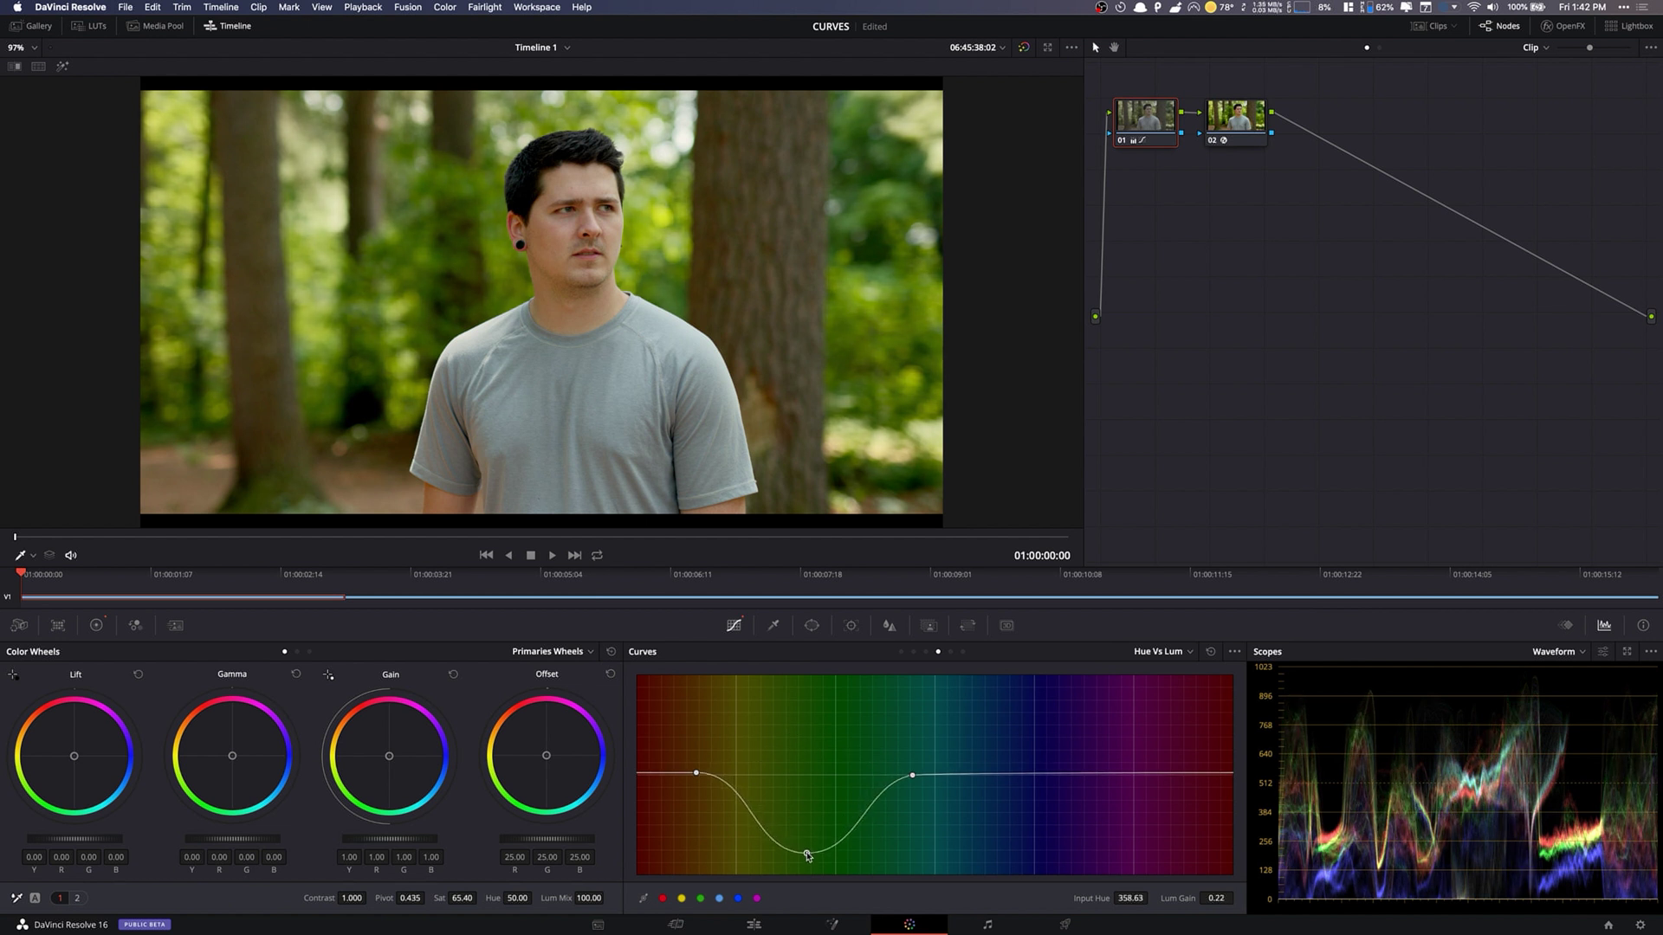
left_click(1211, 651)
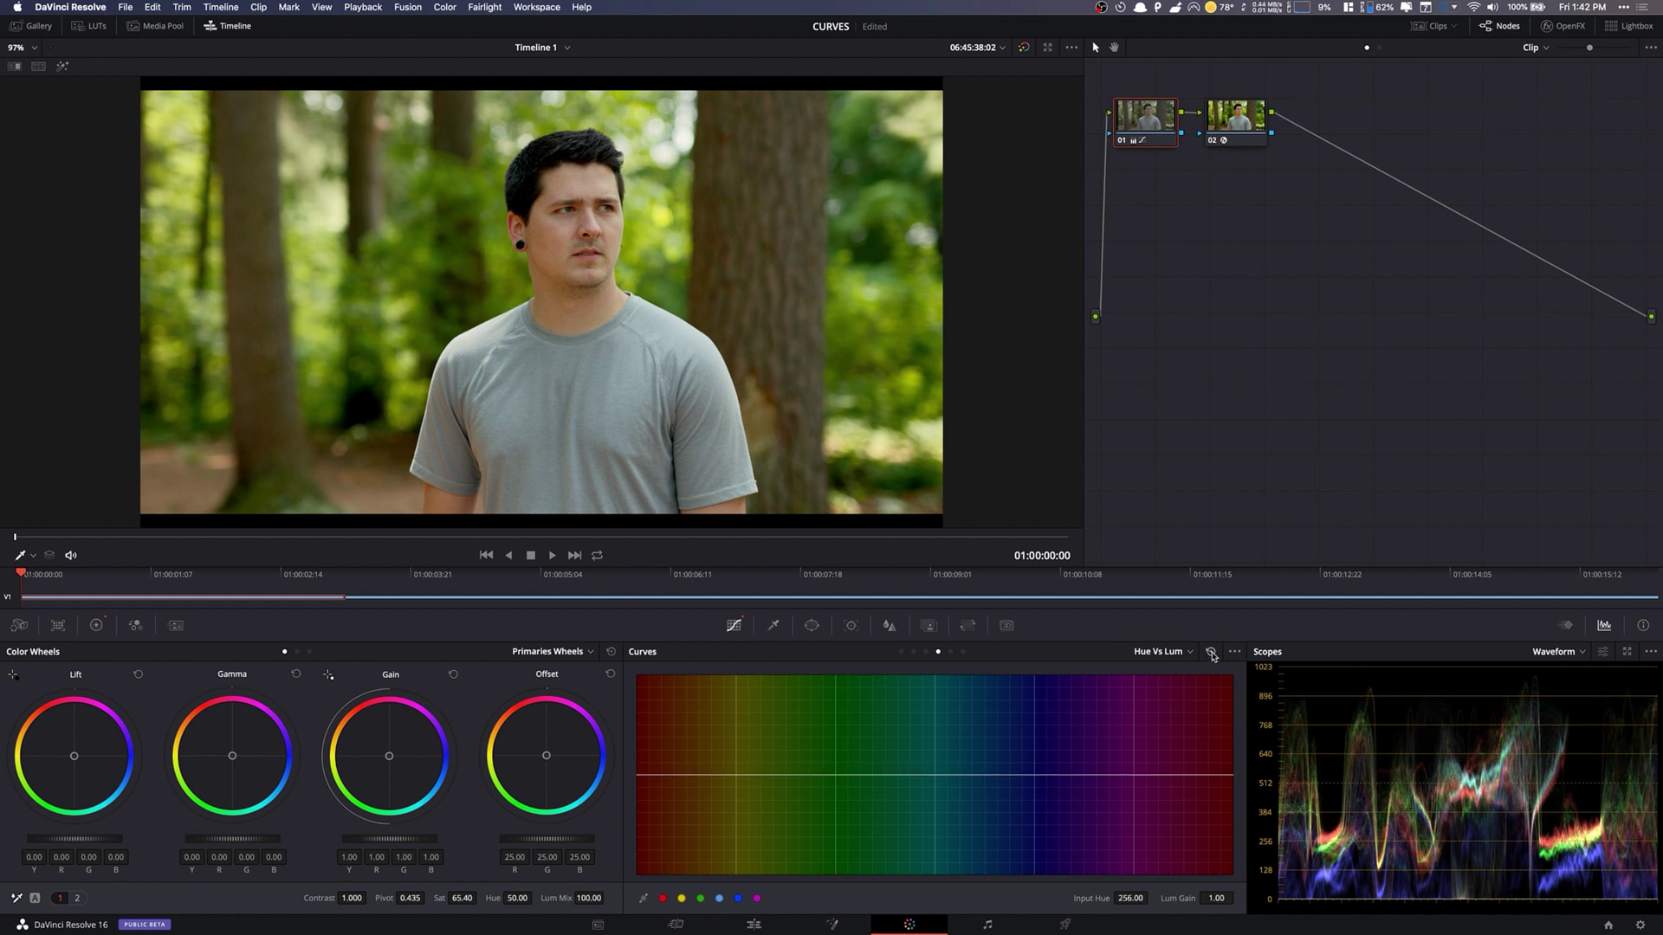
Step: Switch to the Lum Vs Sat curve and add a new serial node 03 after node 02
left_click(951, 651)
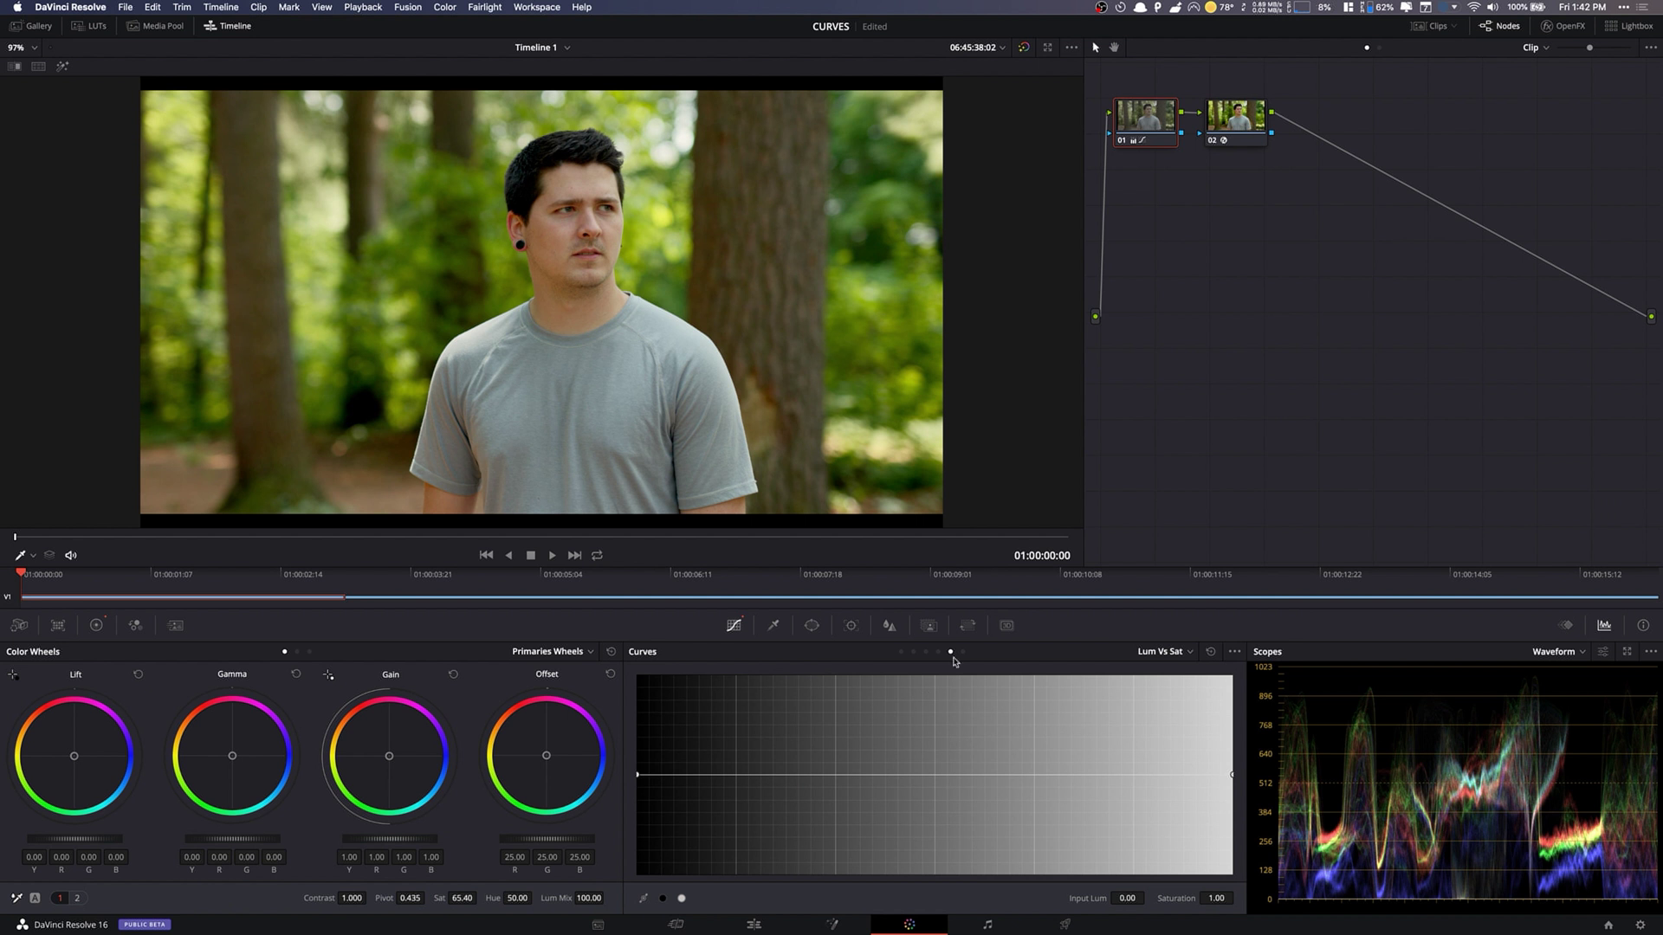
left_click(1250, 106)
key("alt+s")
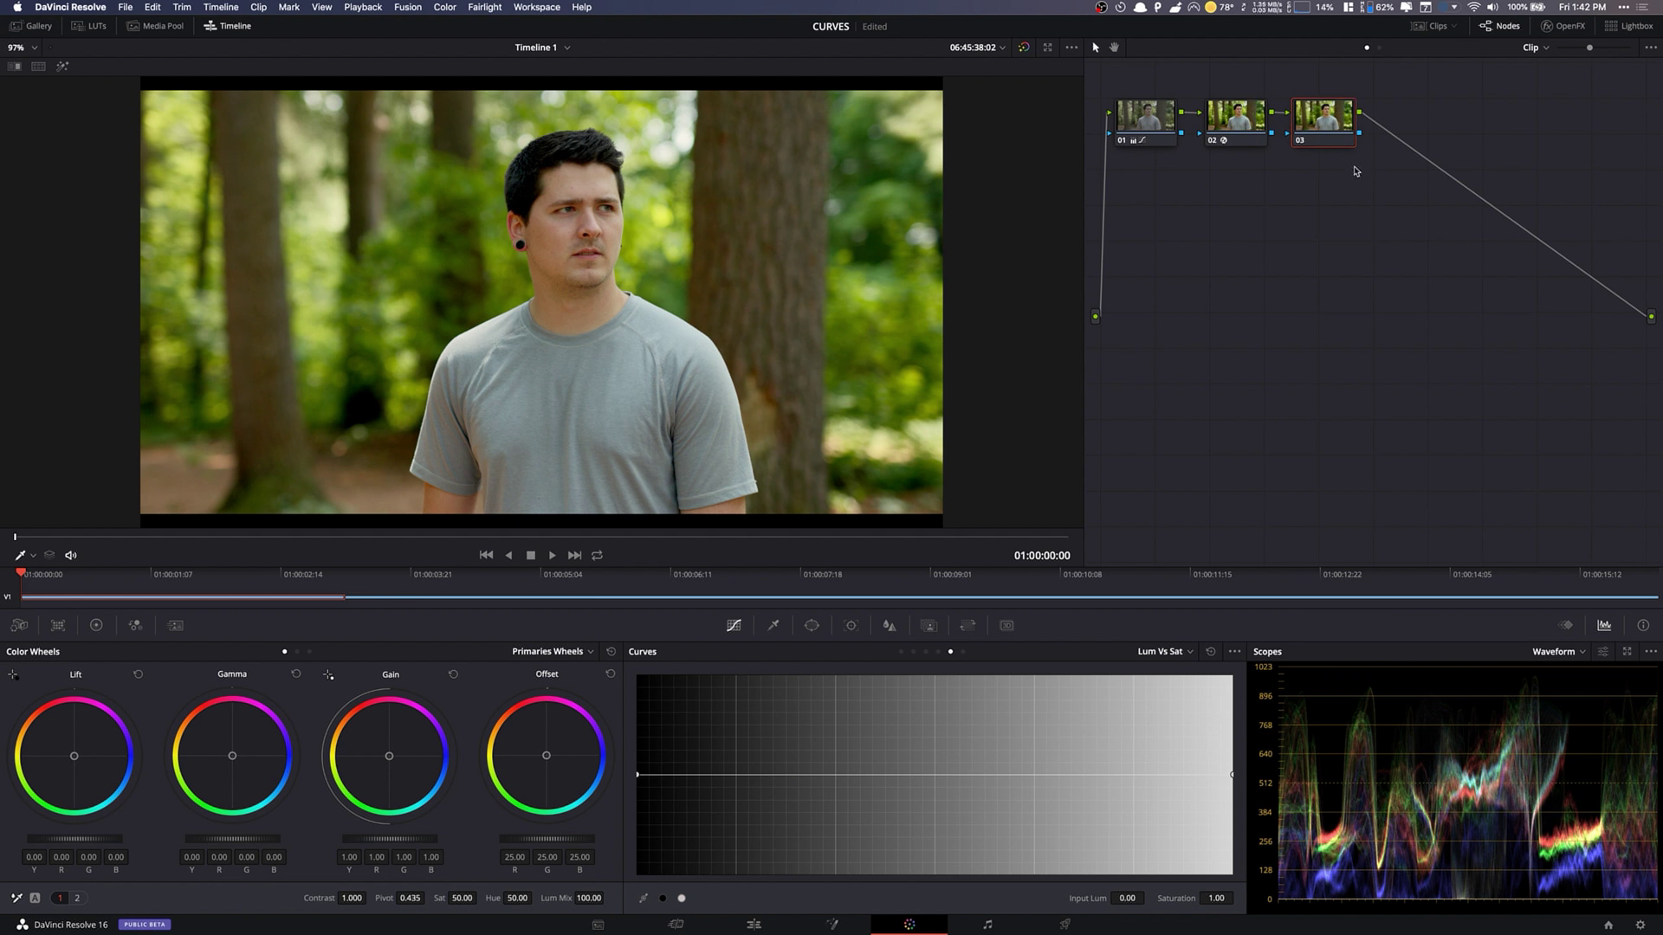
Step: Add pairs of anchor points in the shadows and highlights of node 03's Lum Vs Sat curve
left_click(736, 774)
left_click(1137, 775)
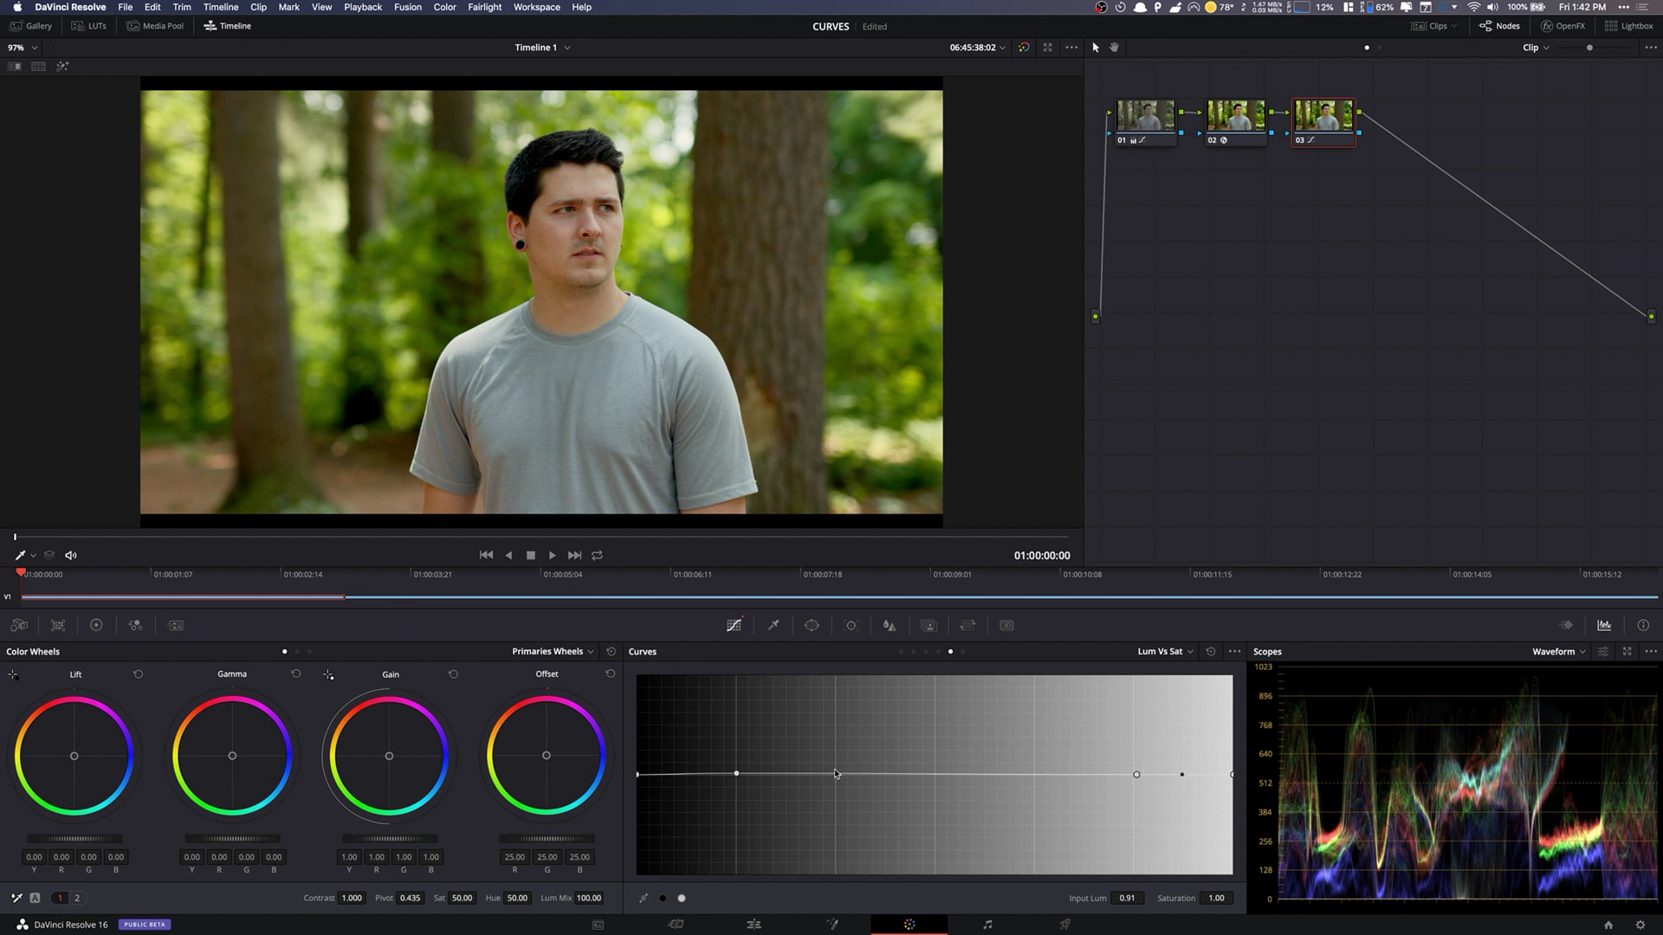
left_click(693, 775)
Step: On node 02, push the lift toward blue (R -0.05, G 0.01, B 0.07) and the gain toward orange (R 1.07, G 0.99, B 0.89)
left_click(1232, 121)
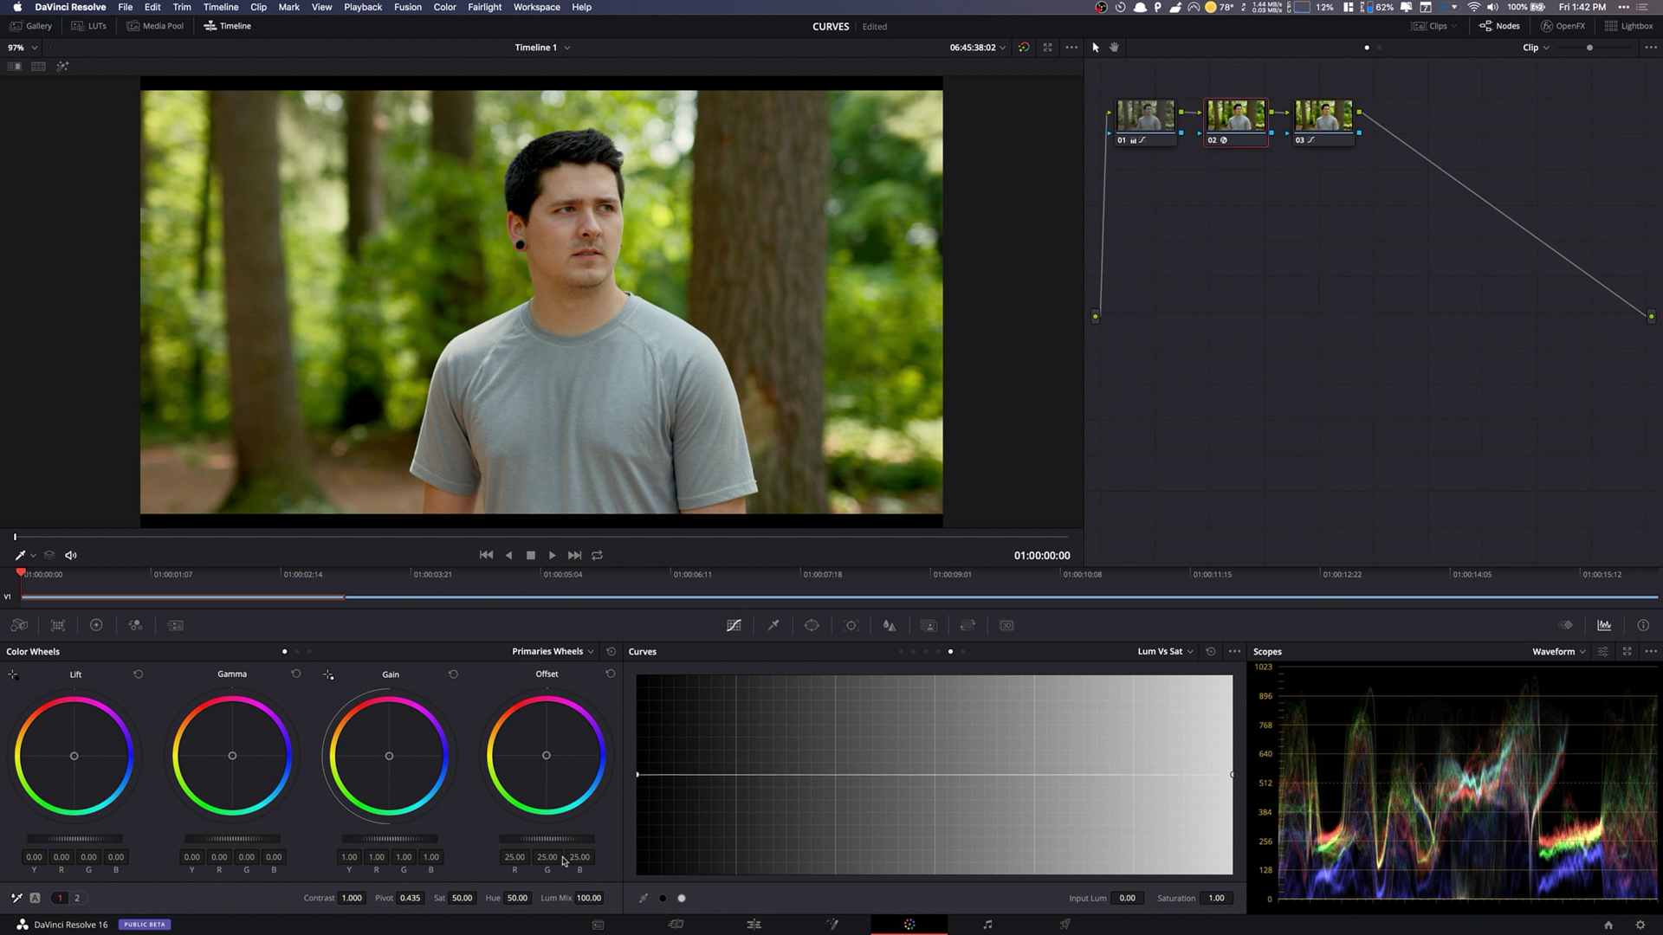
left_click_drag(72, 769, 82, 775)
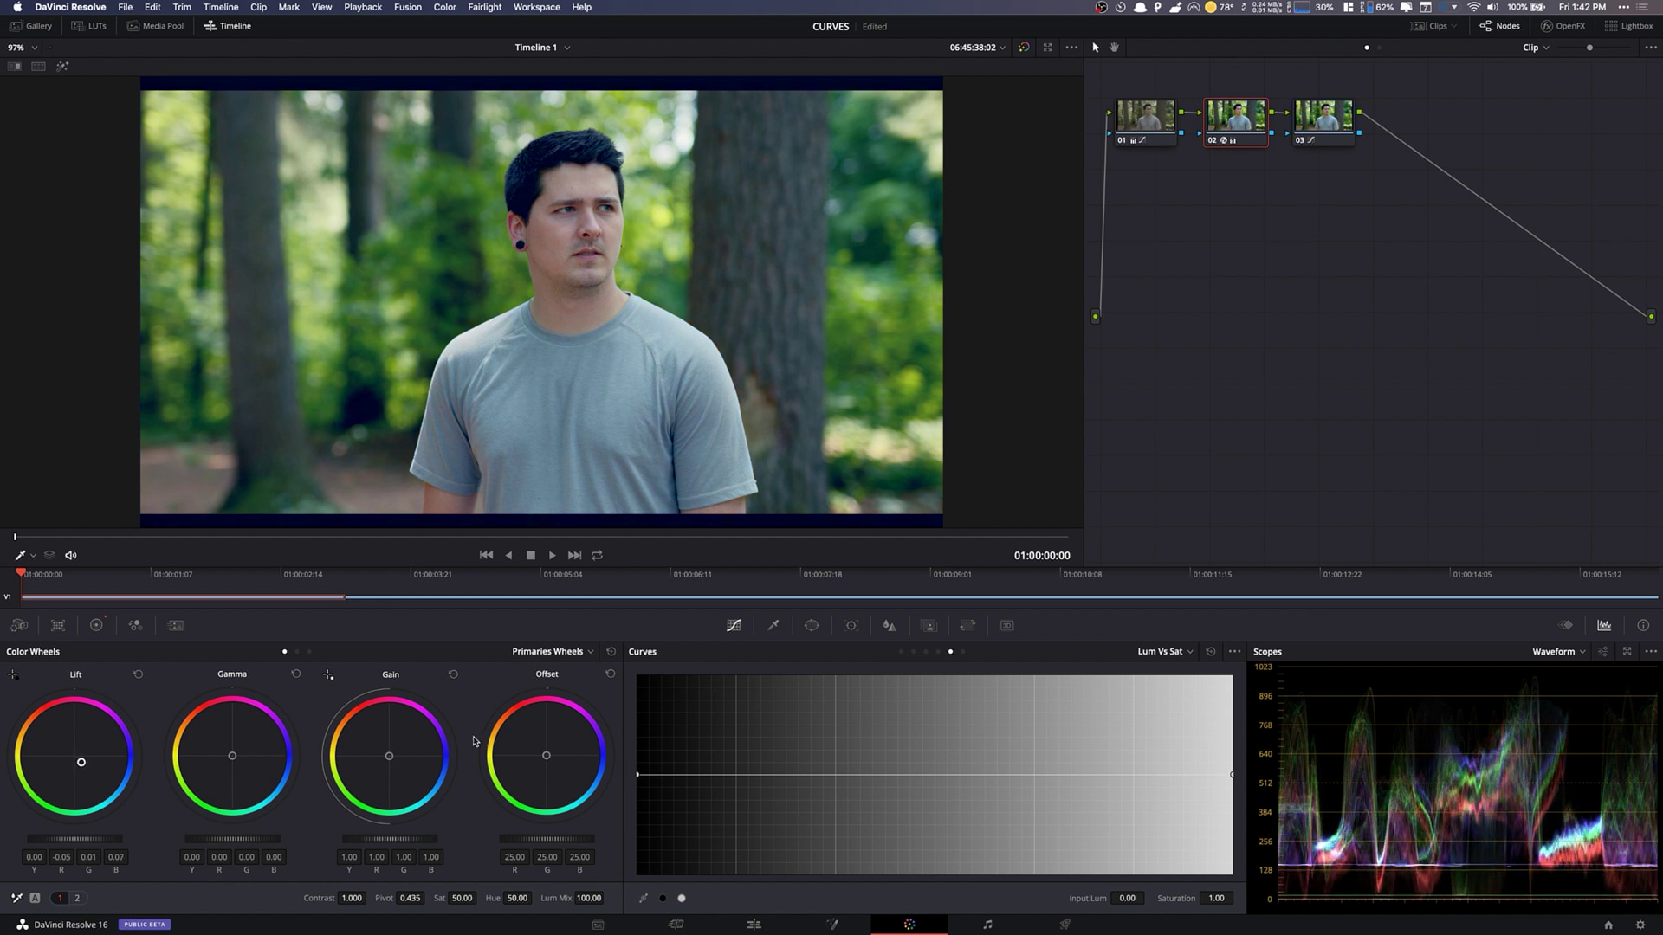
left_click_drag(394, 761, 385, 752)
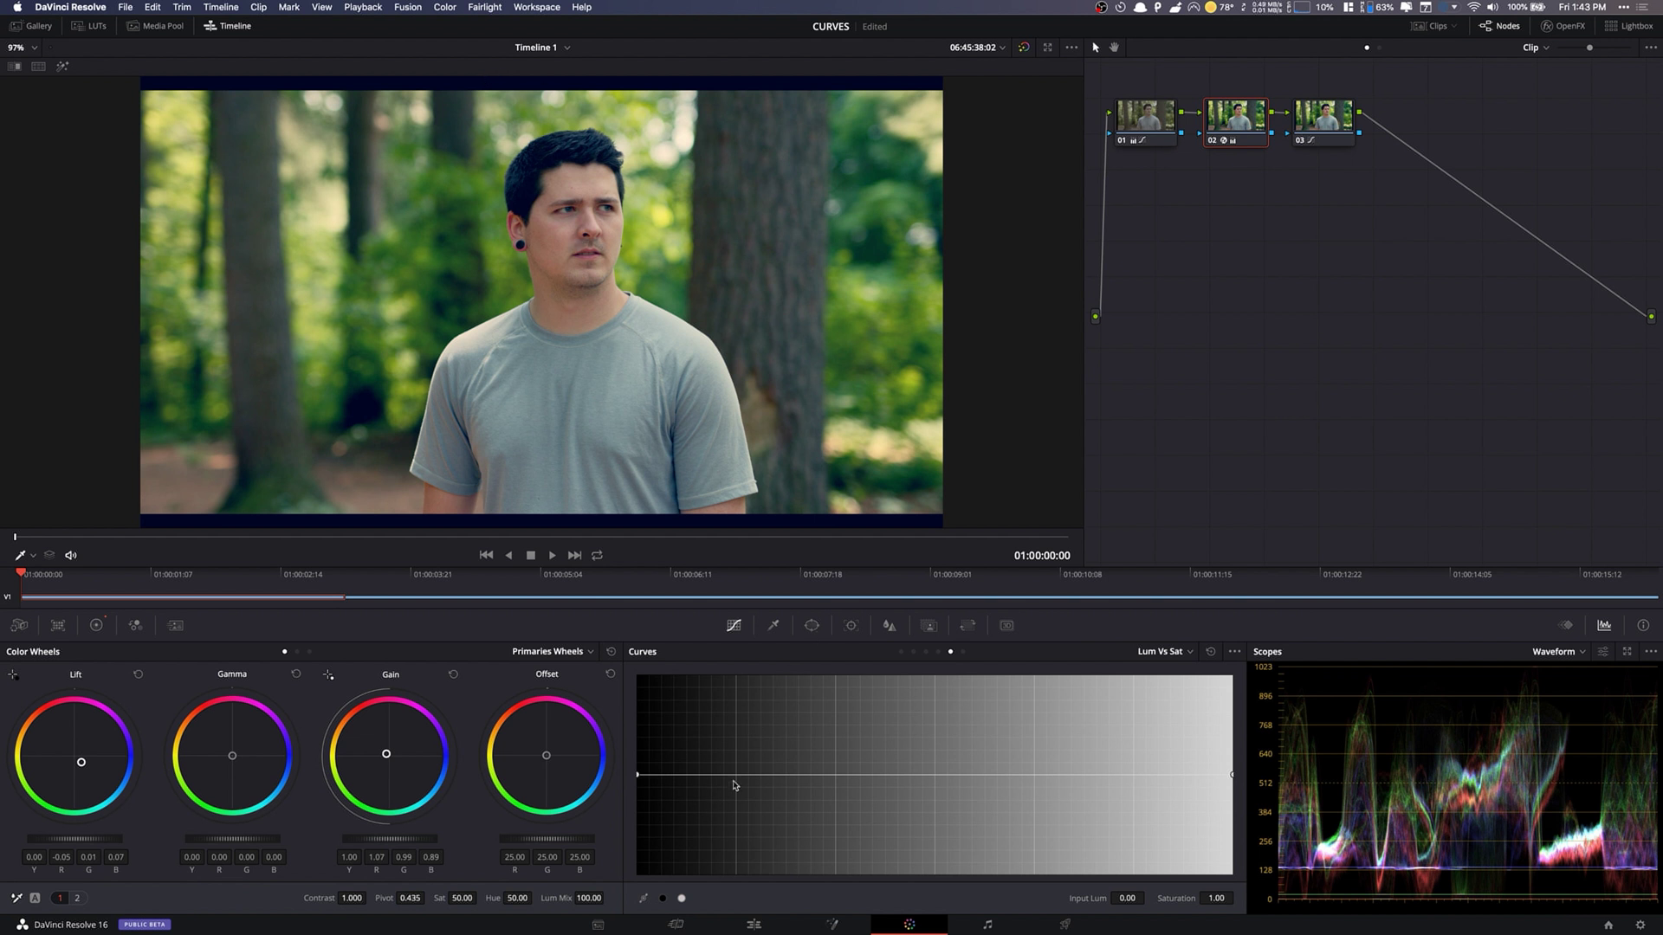
Step: On node 03's Lum Vs Sat curve, pull the black and white endpoints down to zero saturation
left_click(1312, 139)
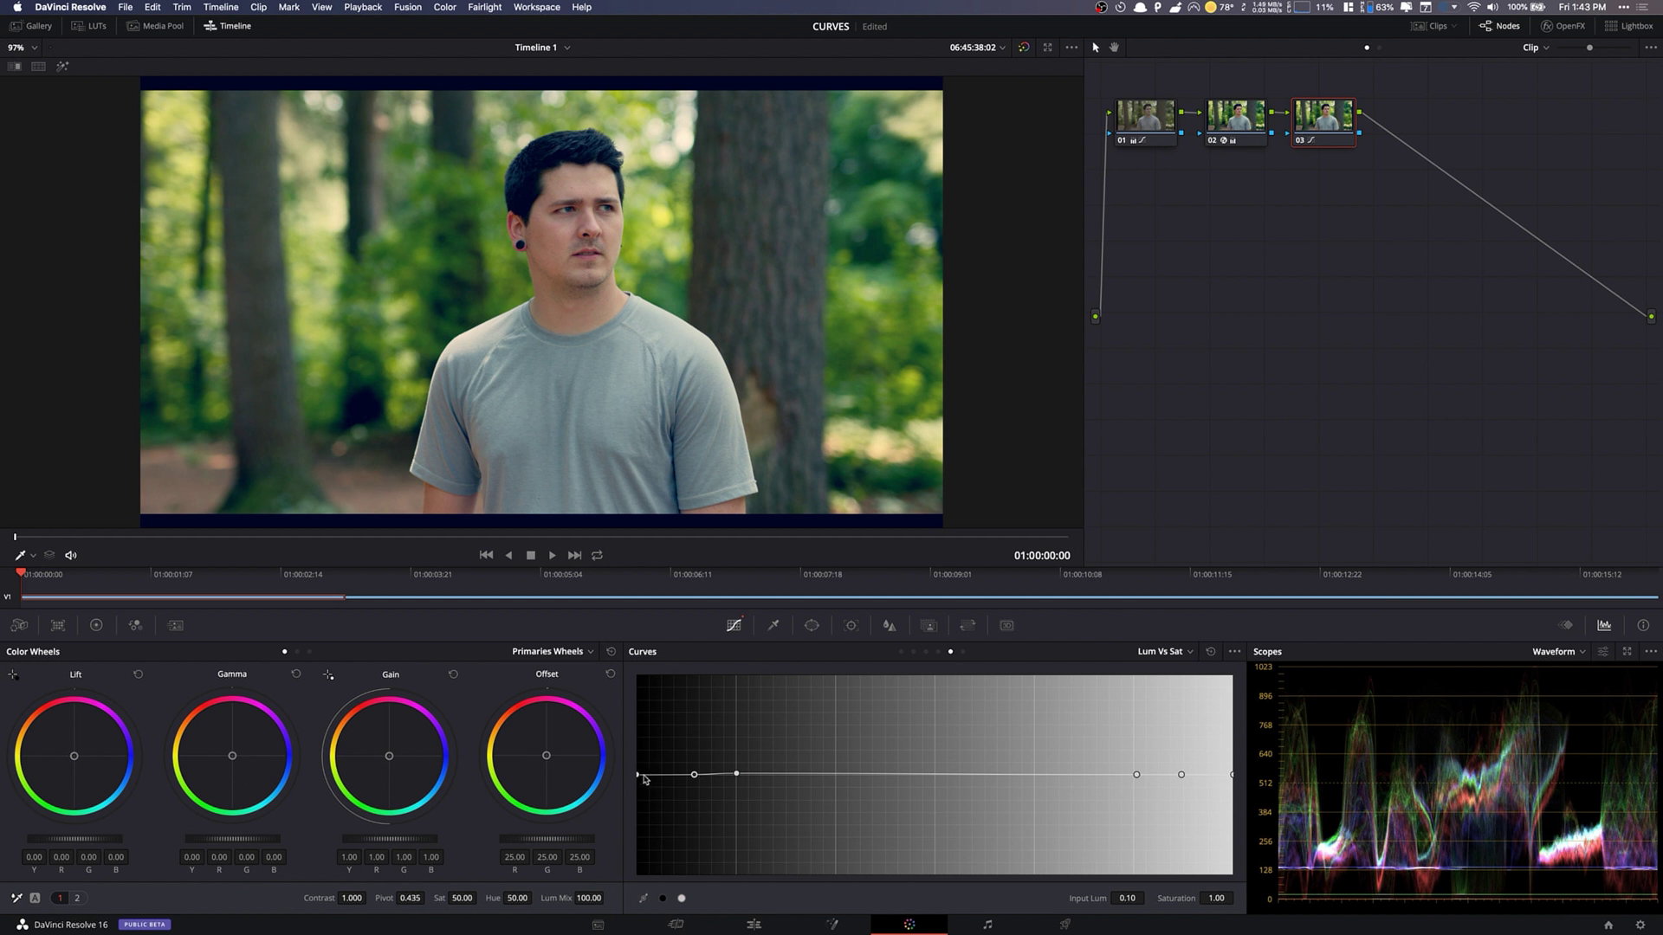
left_click_drag(637, 774, 644, 907)
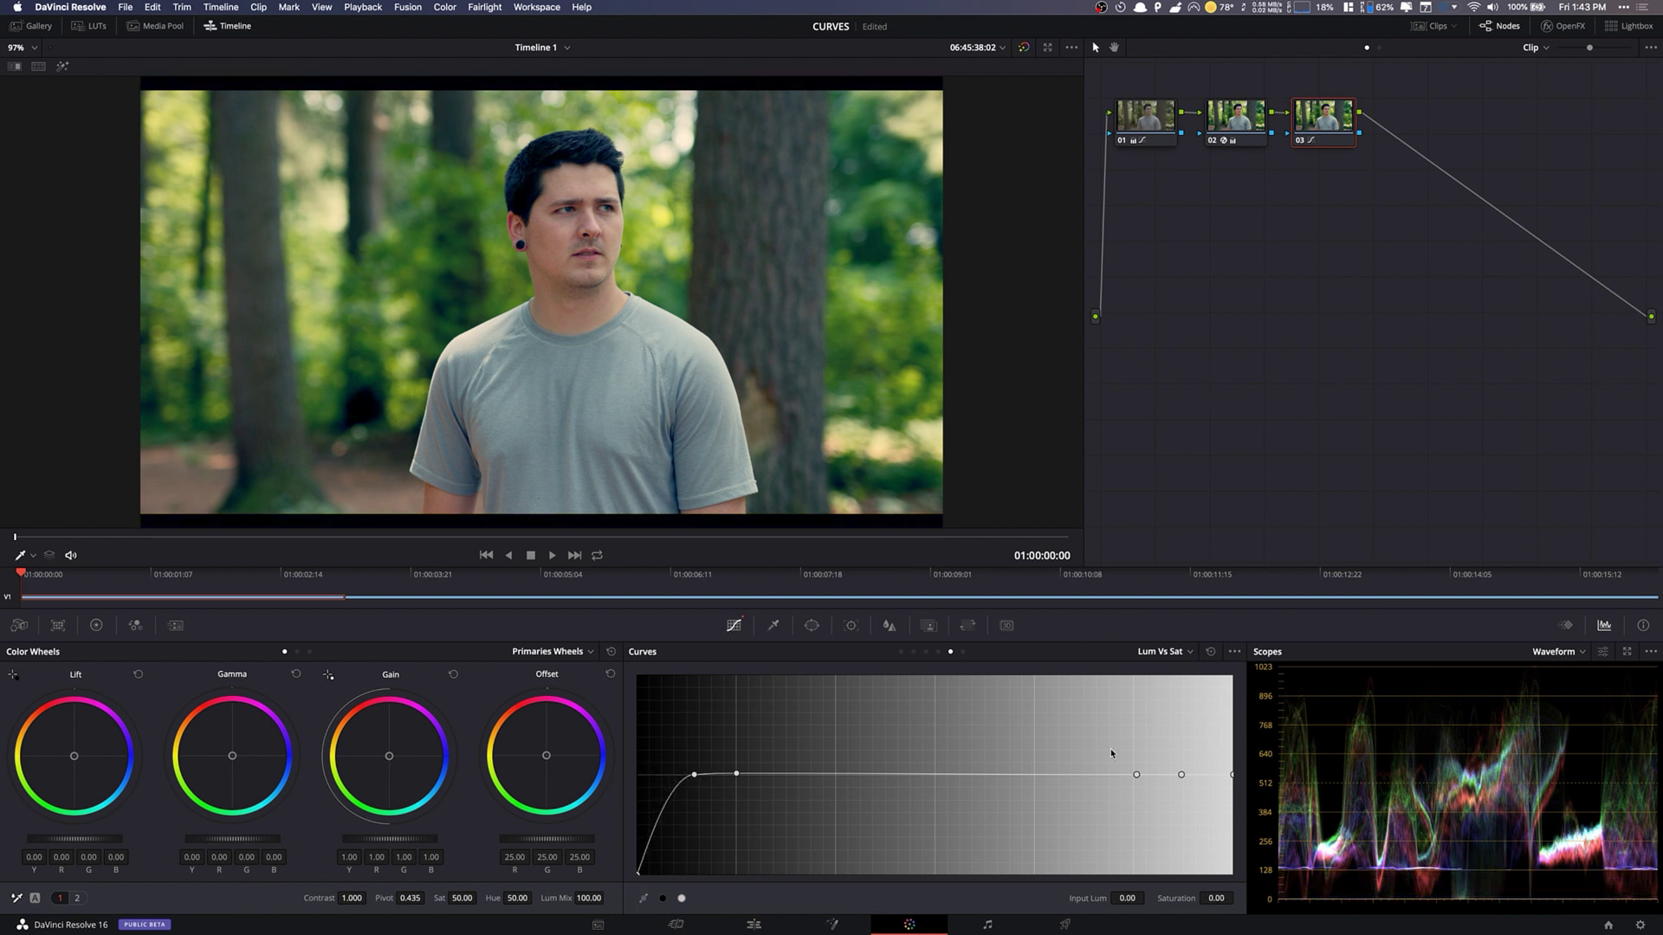
left_click_drag(1233, 774, 1216, 917)
Step: Pull the outer shadow and highlight points inward to near-zero saturation, placing the highlight point at input lum 0.86 and saturation 0.02
left_click_drag(1181, 775, 1165, 791)
left_click_drag(694, 774, 701, 811)
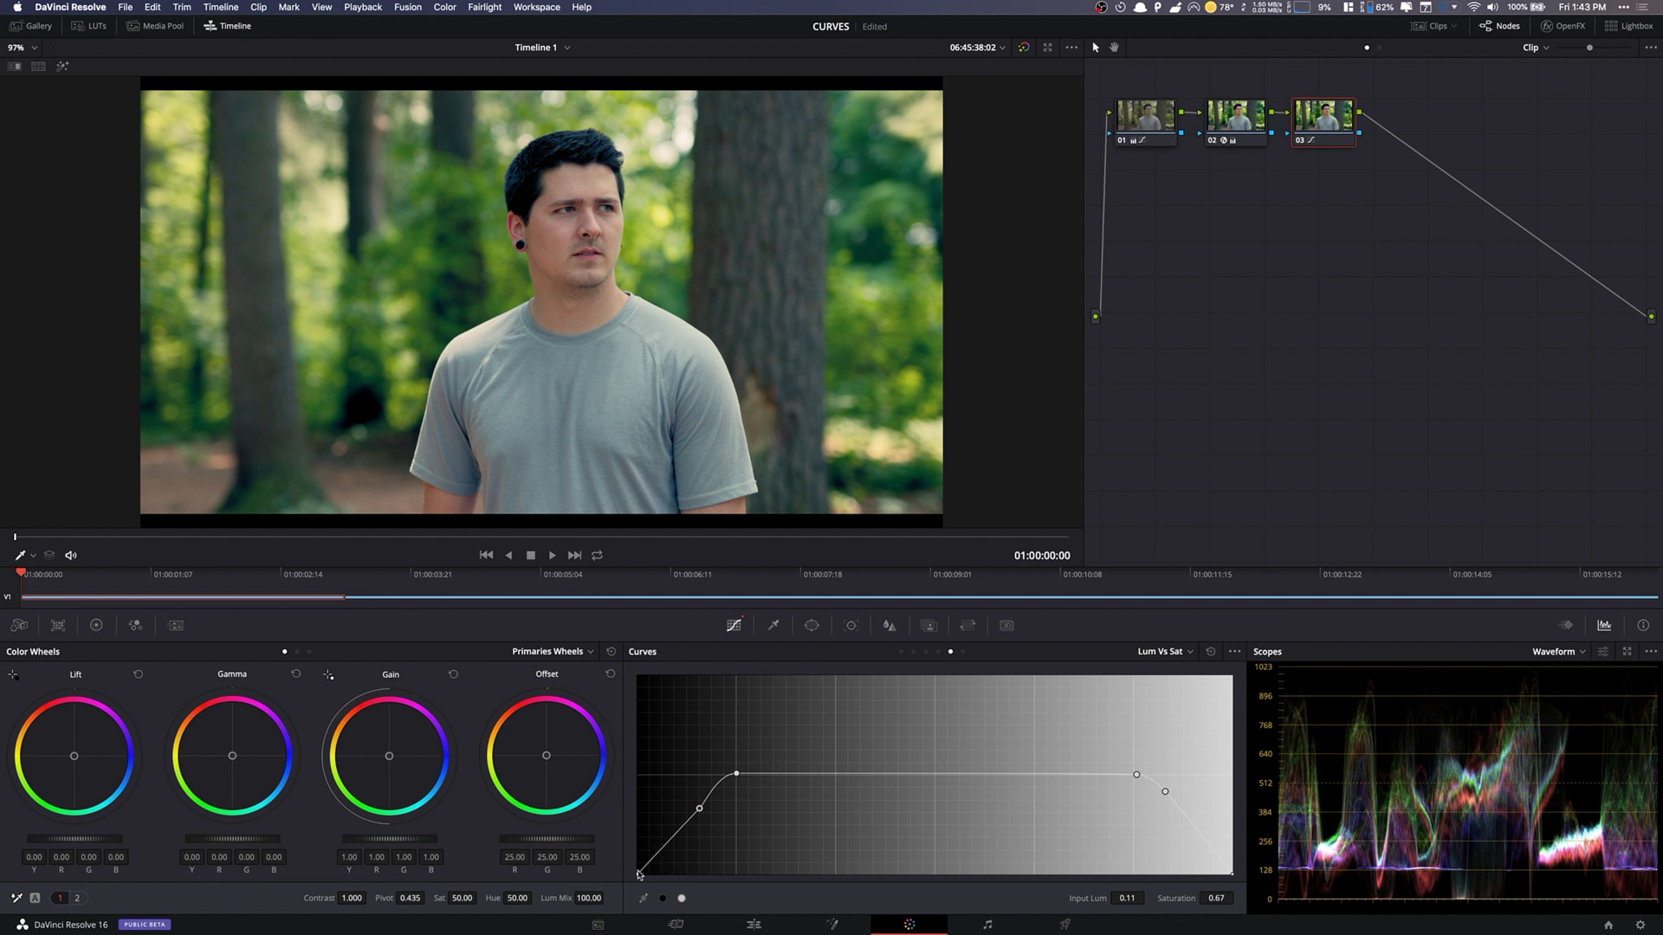
left_click_drag(700, 814, 731, 875)
left_click(1164, 792)
left_click_drag(1151, 871, 1150, 875)
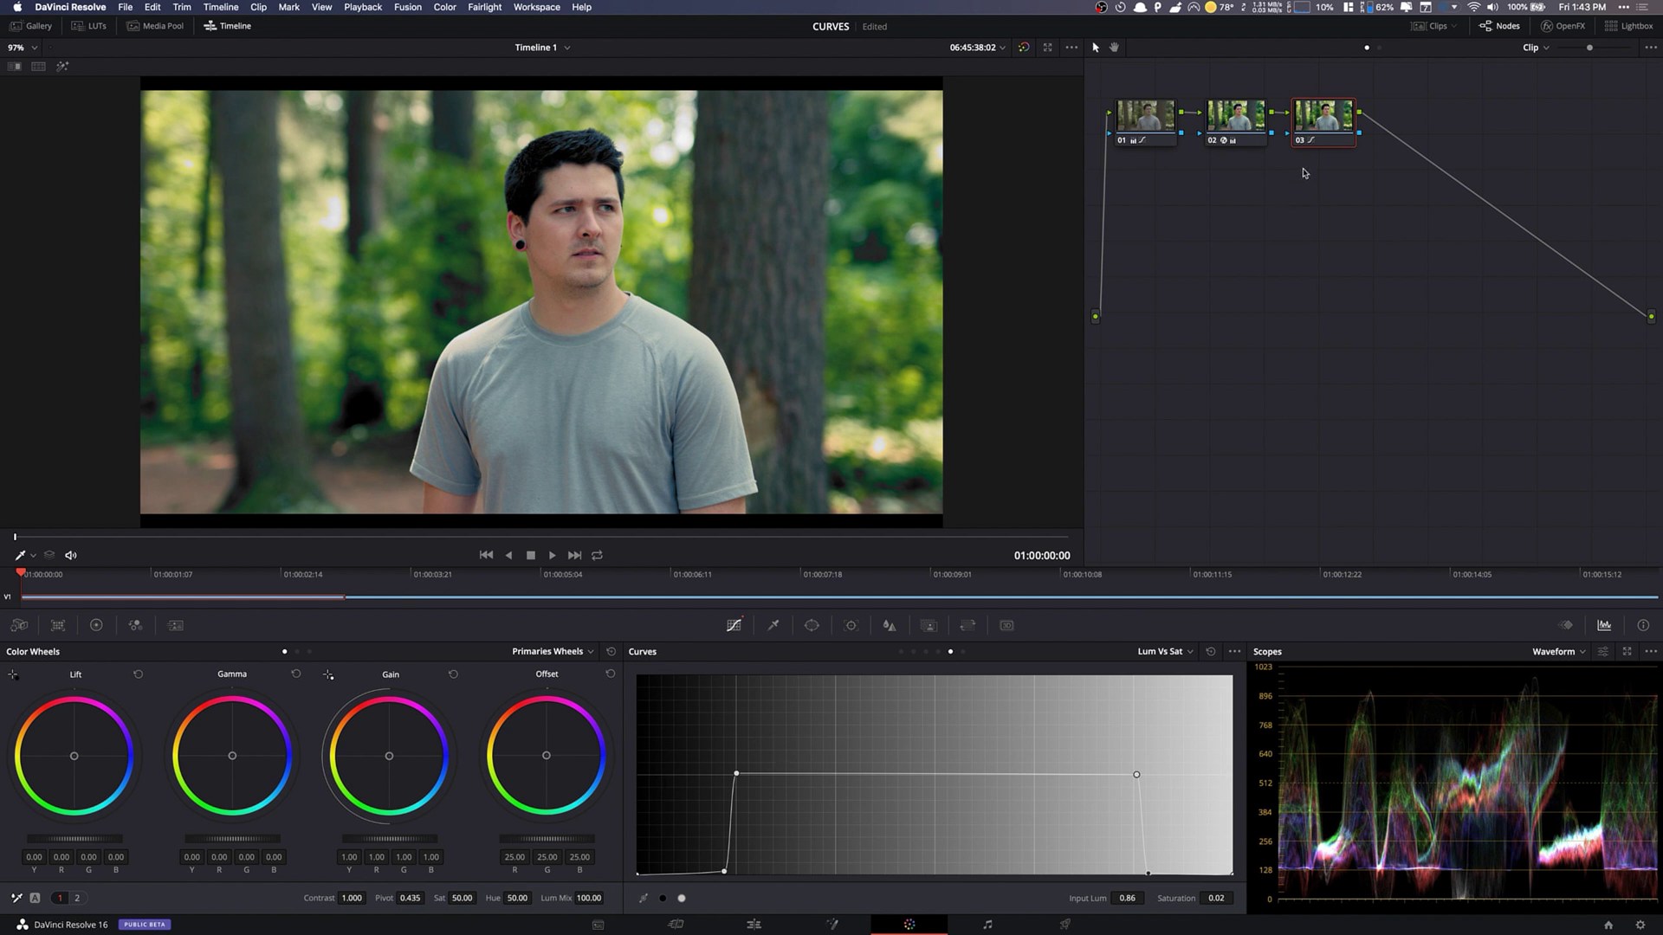
Step: Compare the image with node 03 disabled and enabled, leaving the node enabled
left_click(1303, 142)
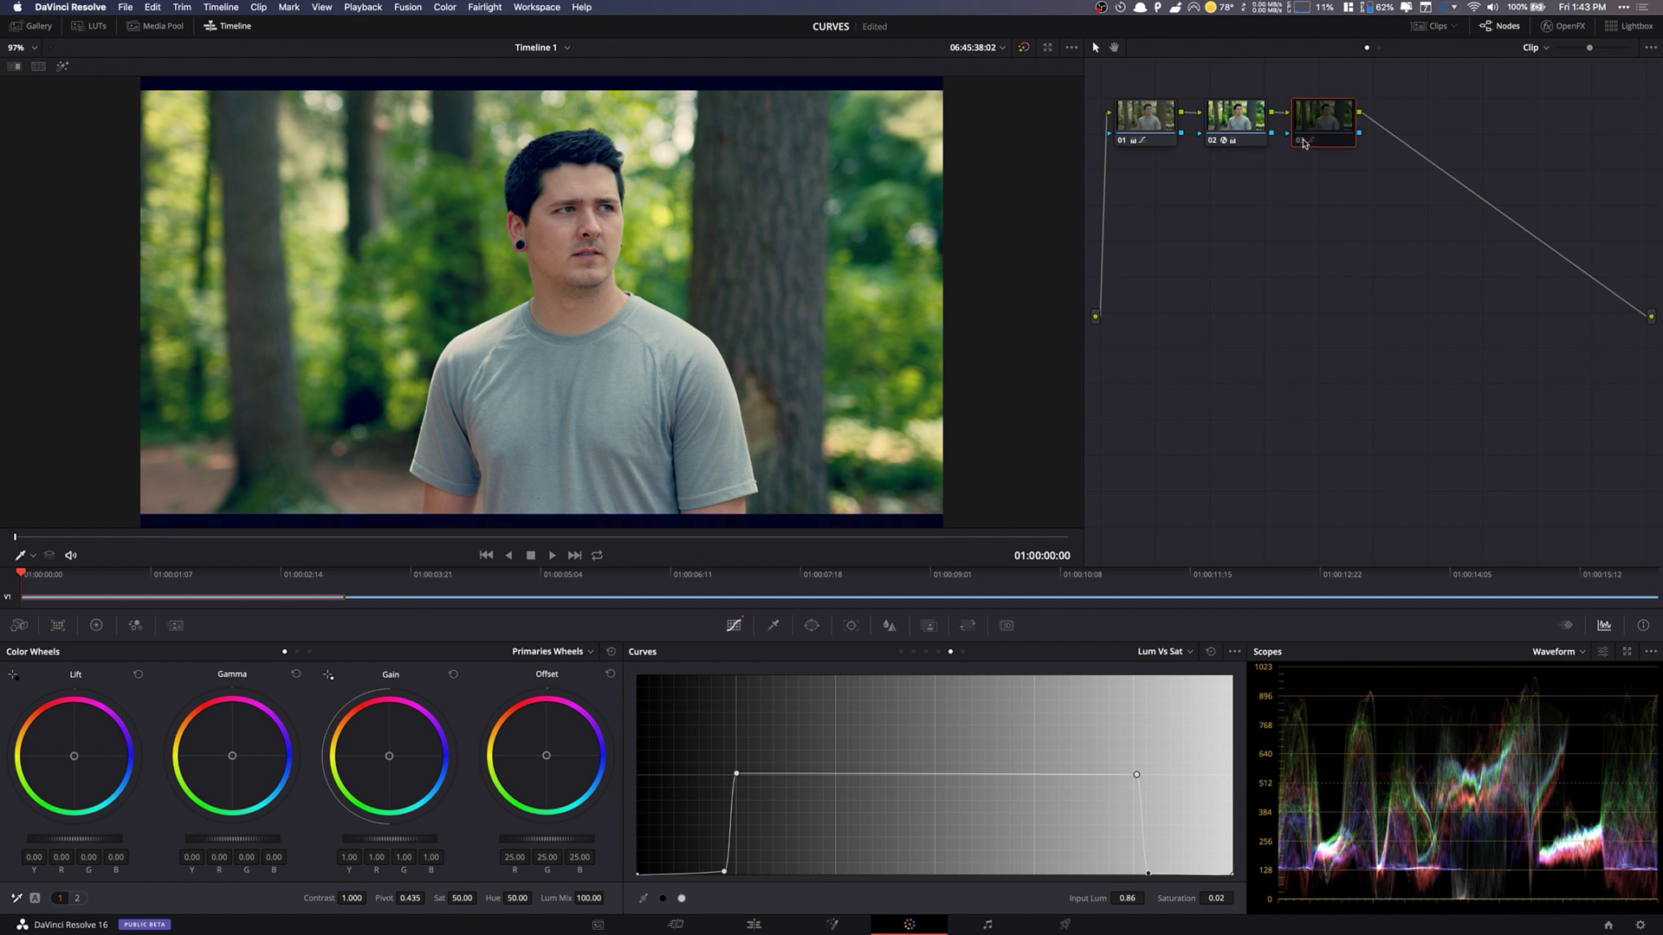
left_click(1303, 142)
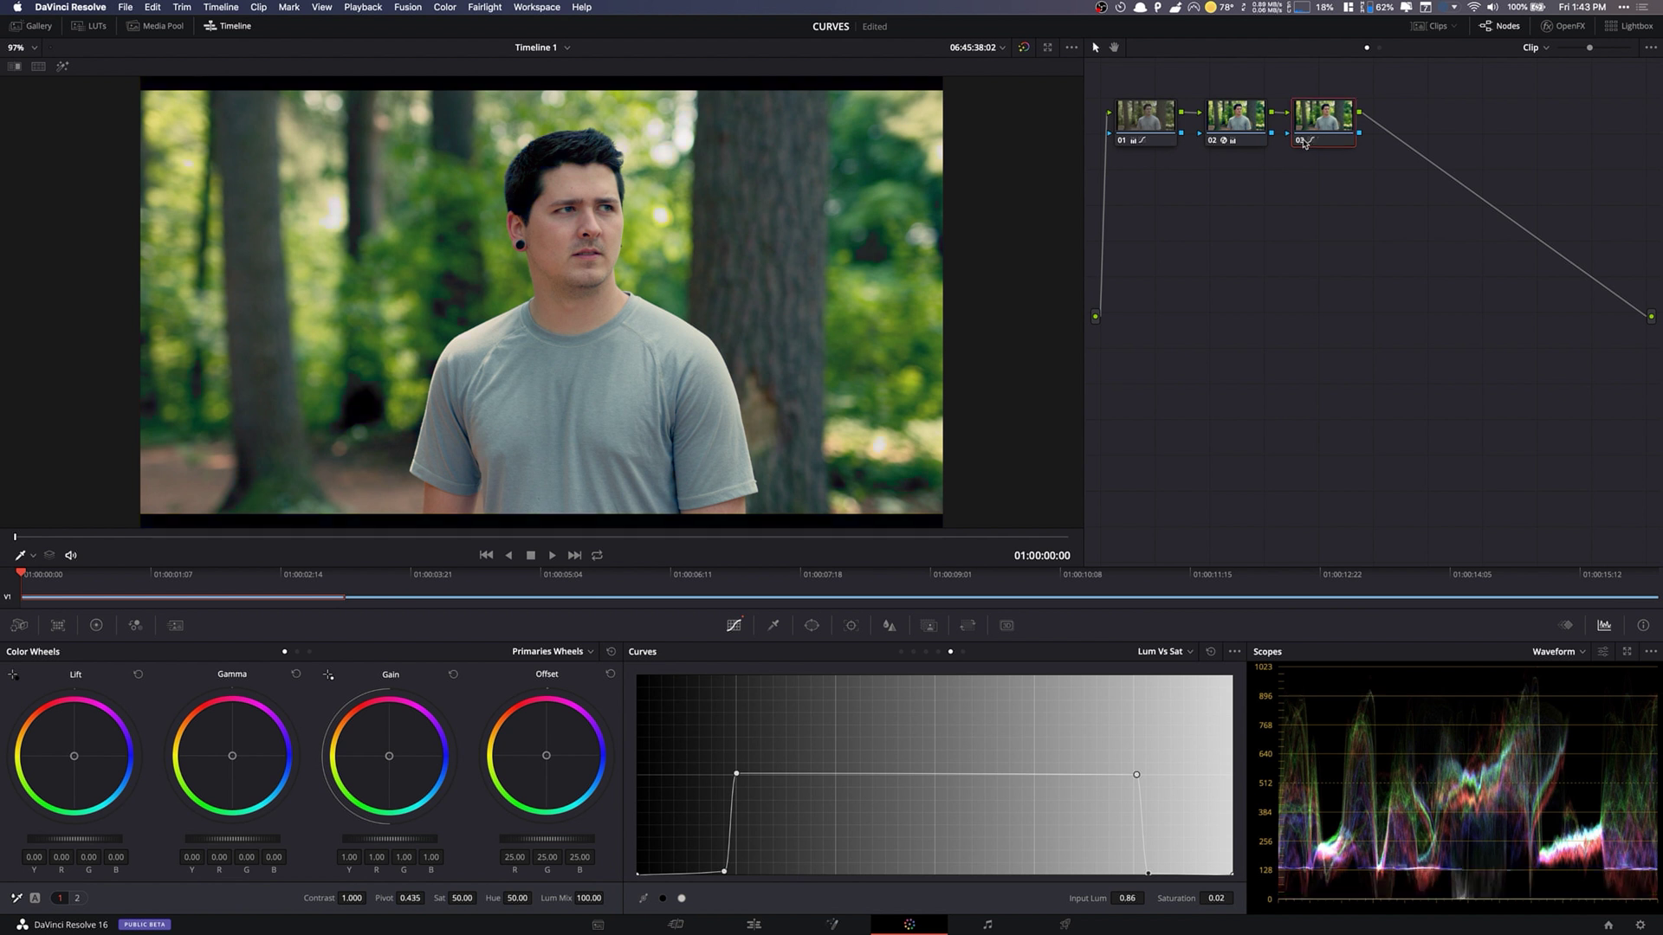
left_click(1303, 142)
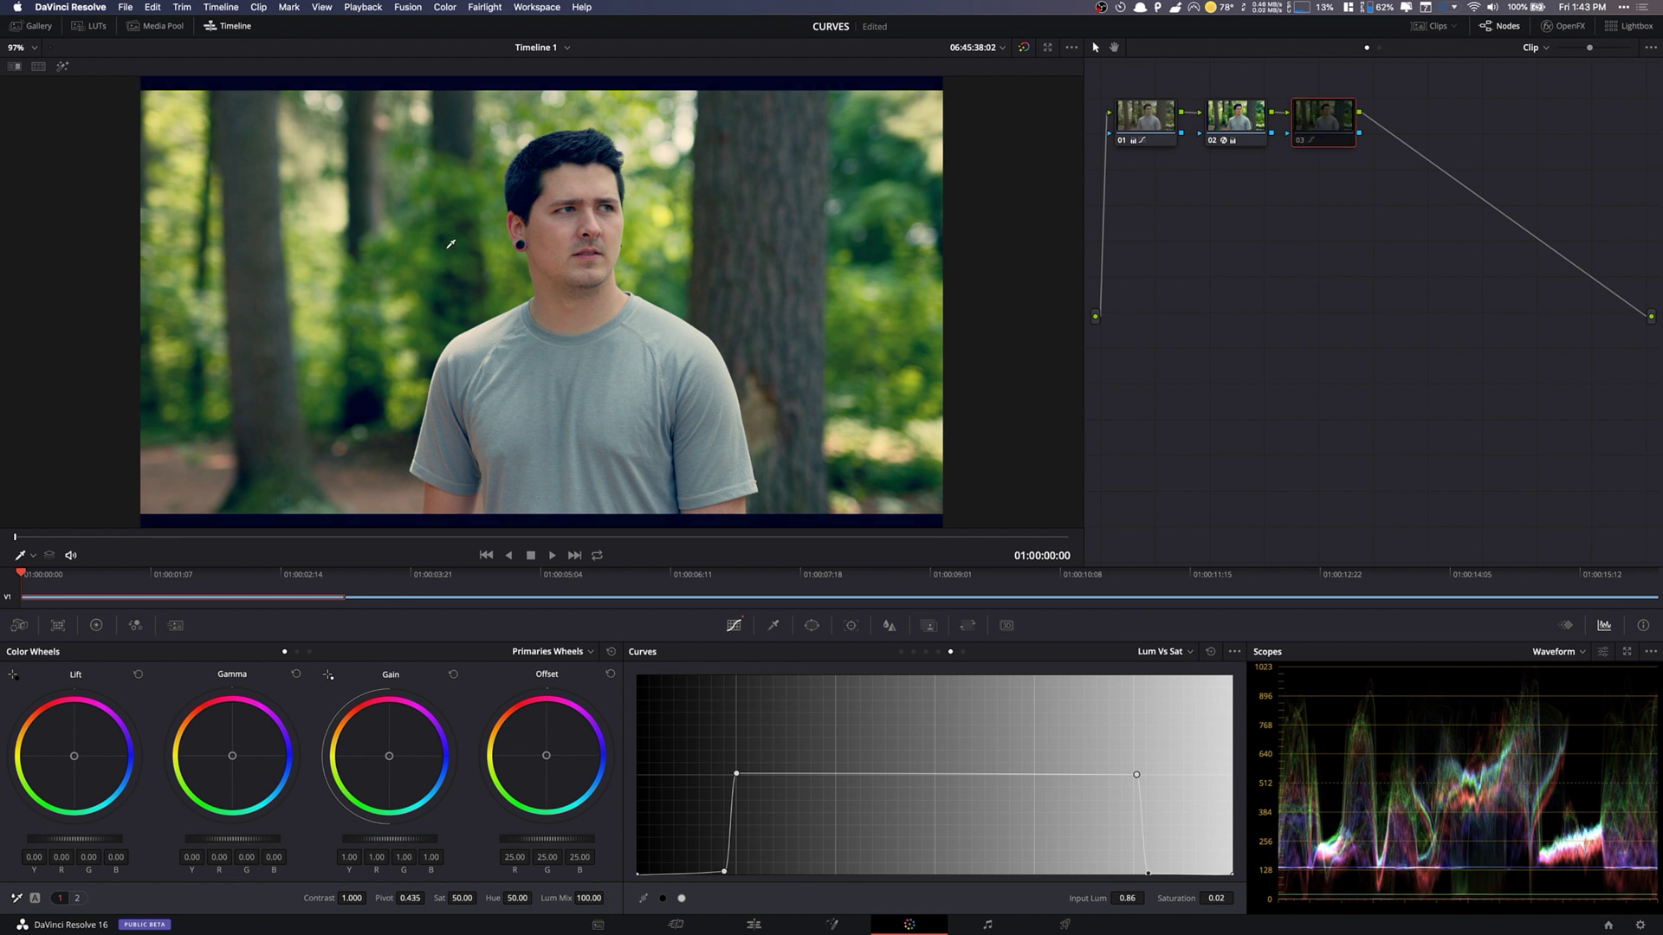
left_click(1304, 142)
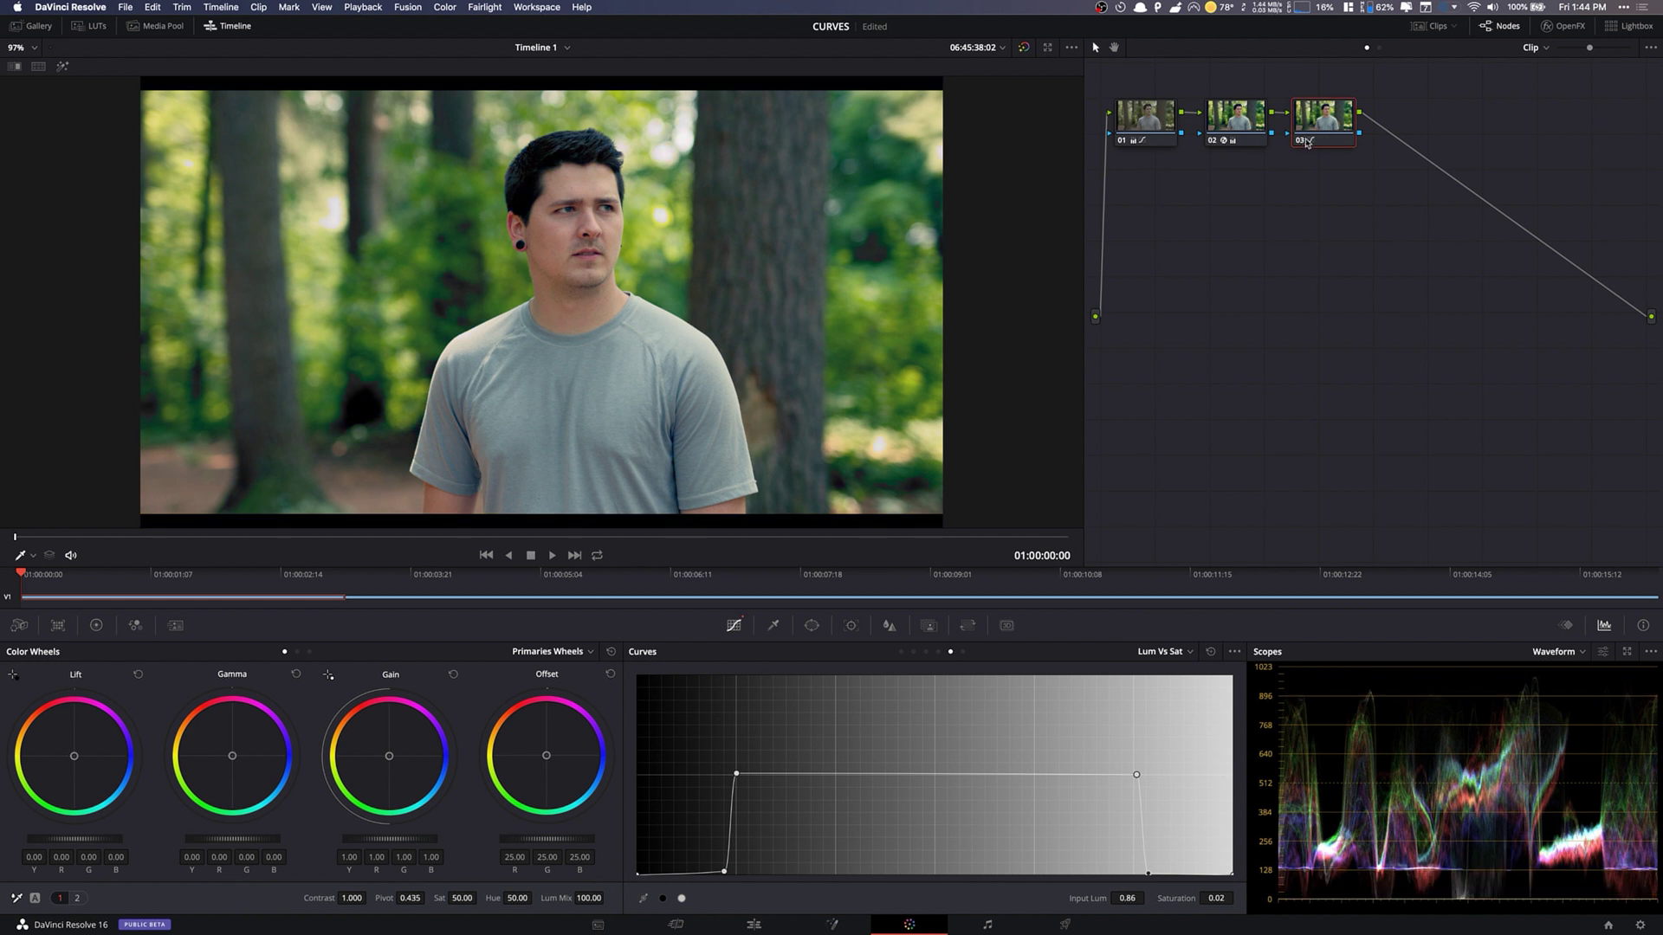